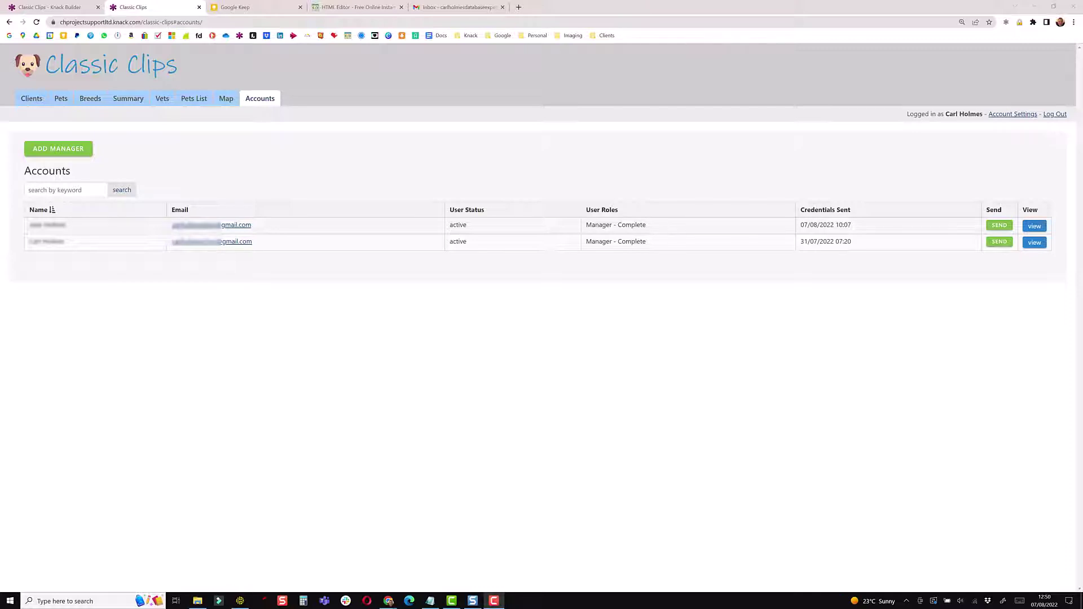
Open the form for adding a manager in the live app and examine its input fields.
{"action": "left_click", "coordinate": [75, 161]}
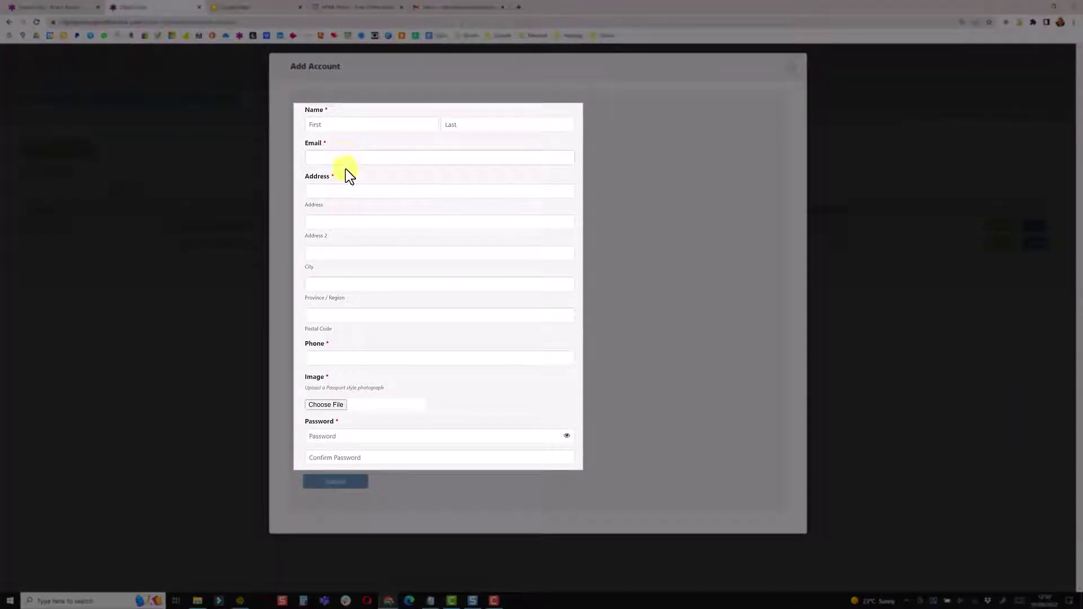
{"action": "left_click", "coordinate": [339, 190]}
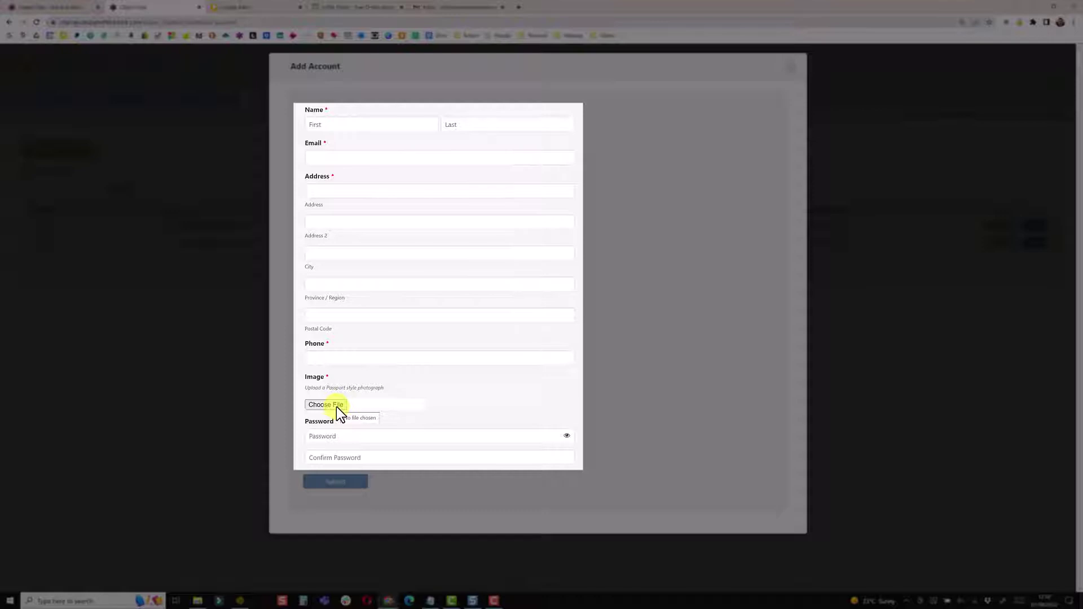
{"action": "left_click", "coordinate": [336, 438]}
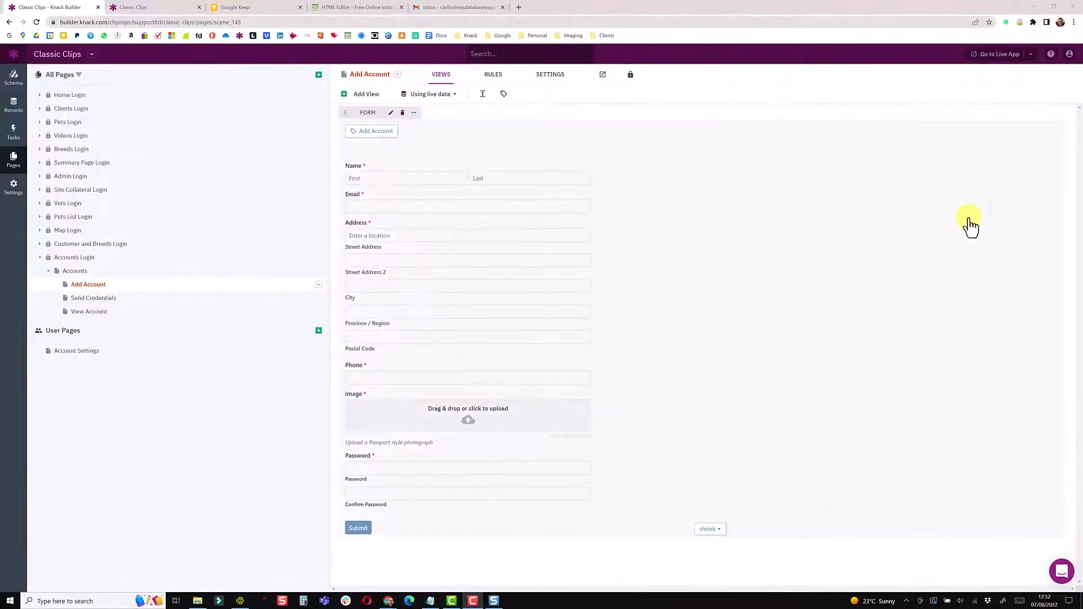
In the Knack Builder, remove the Address, Phone, Image and Password inputs from the Add Account form and save the changes.
{"action": "left_click", "coordinate": [76, 272]}
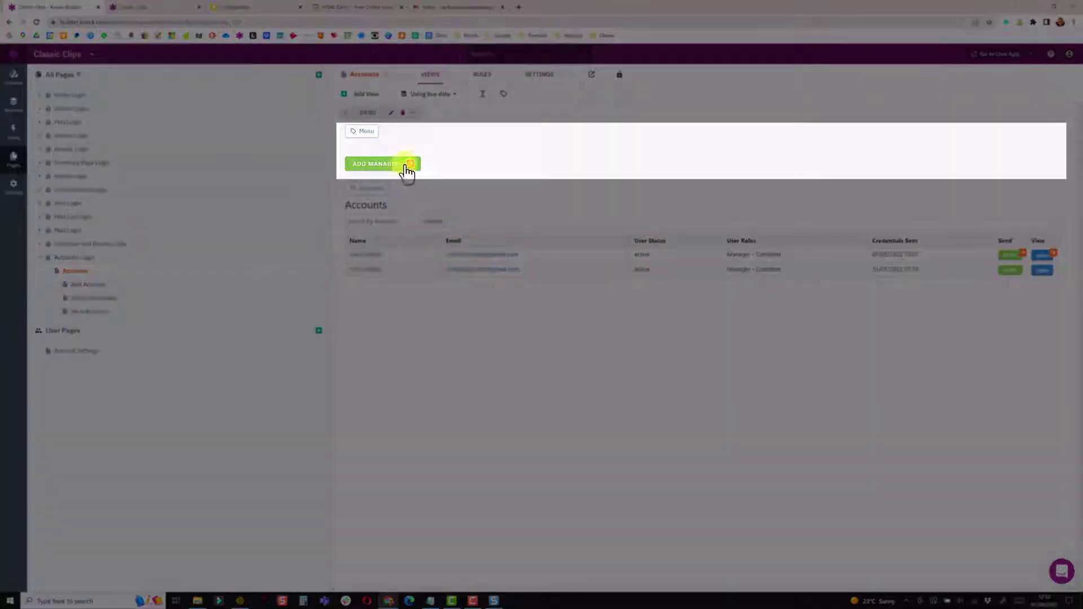
{"action": "left_click", "coordinate": [406, 168]}
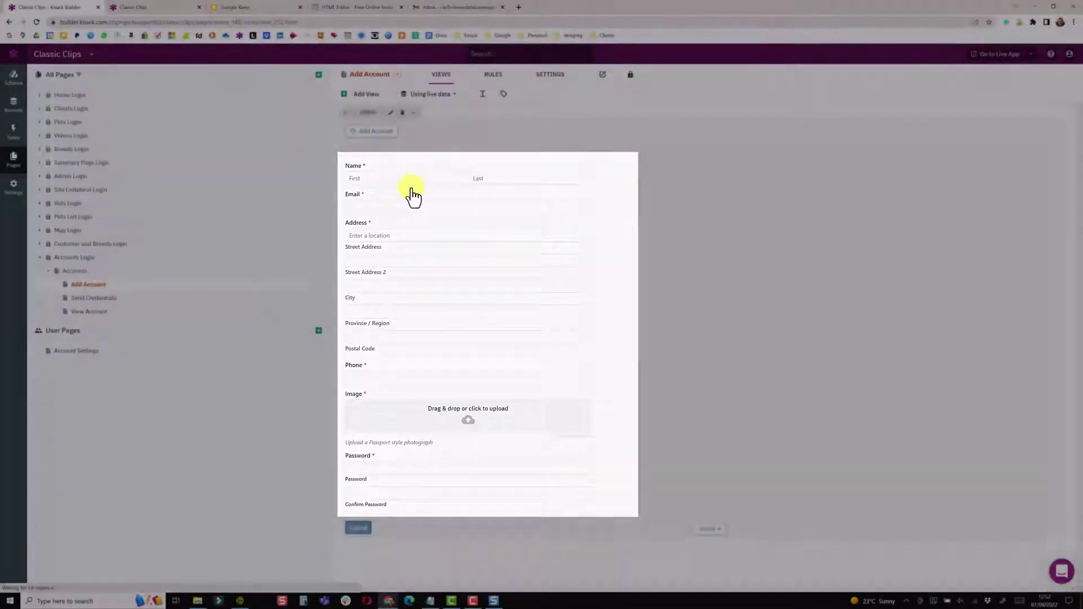
{"action": "left_click", "coordinate": [411, 193]}
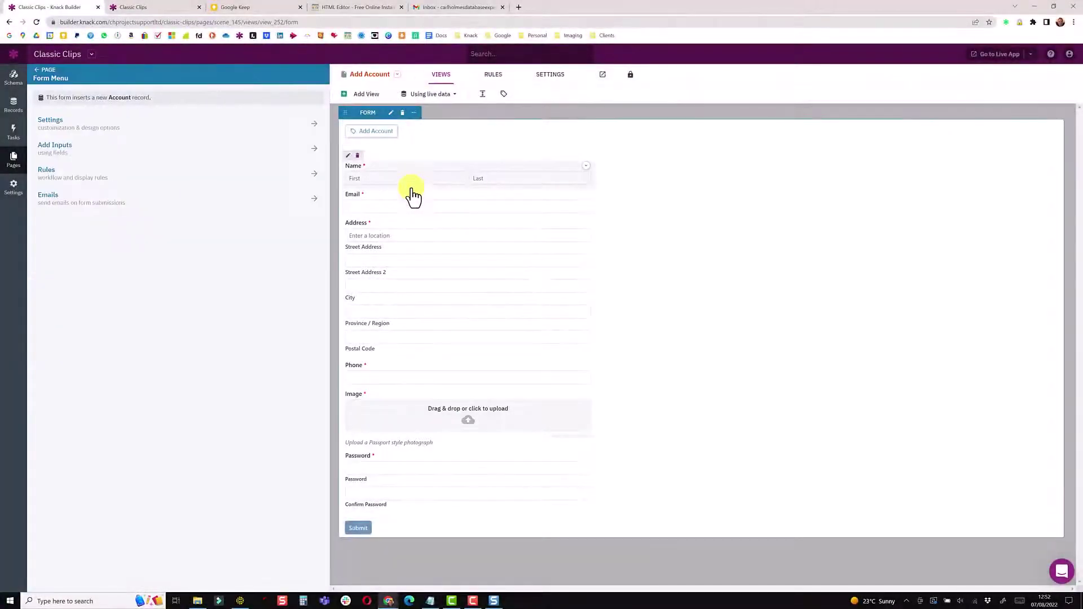
{"action": "left_click", "coordinate": [357, 214]}
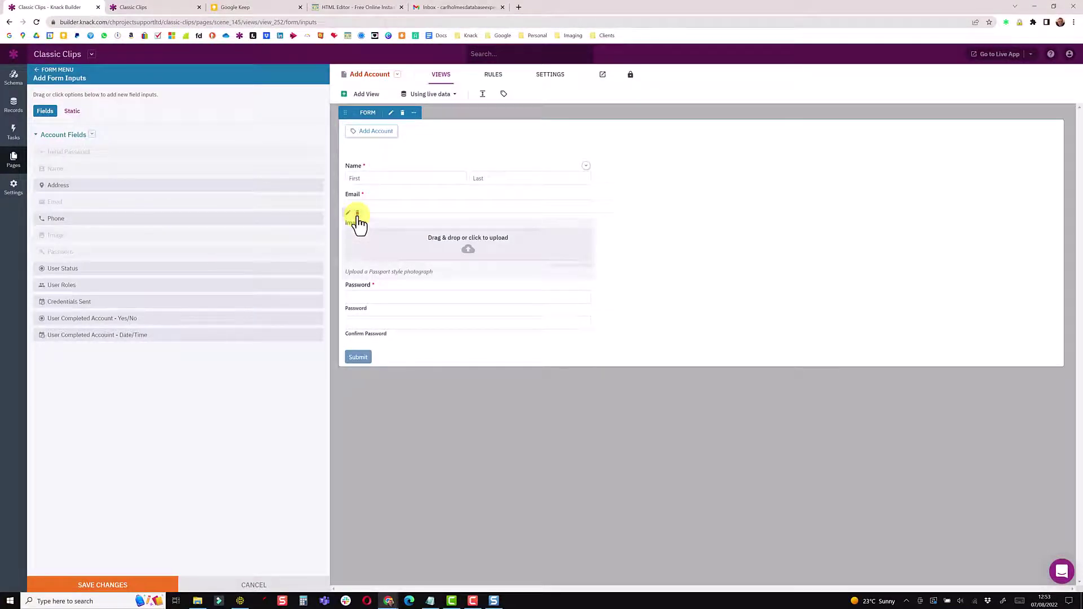
{"action": "left_click", "coordinate": [357, 214]}
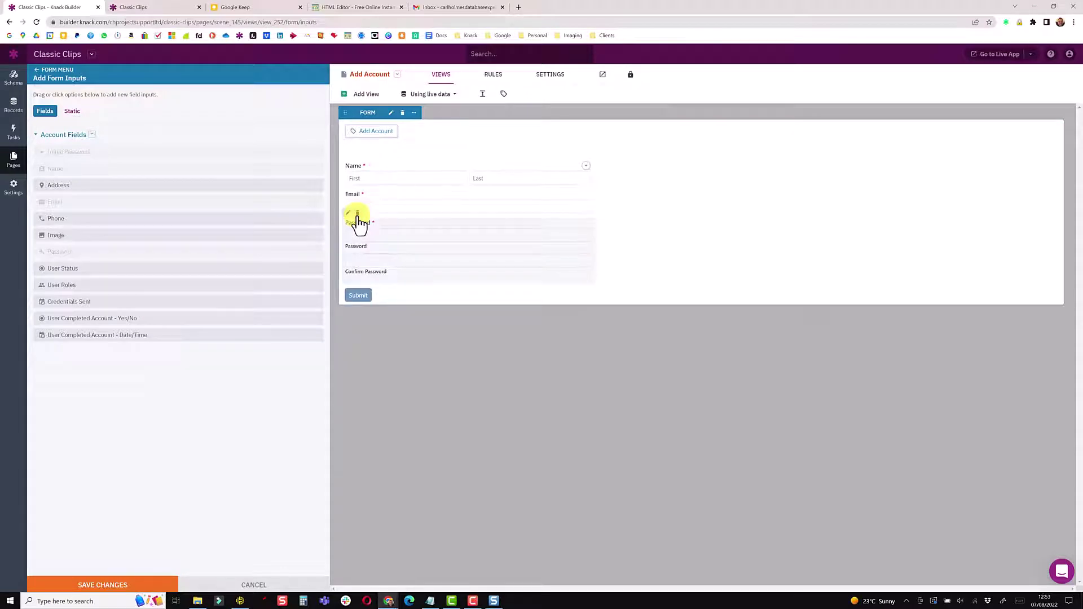
{"action": "left_click", "coordinate": [357, 214]}
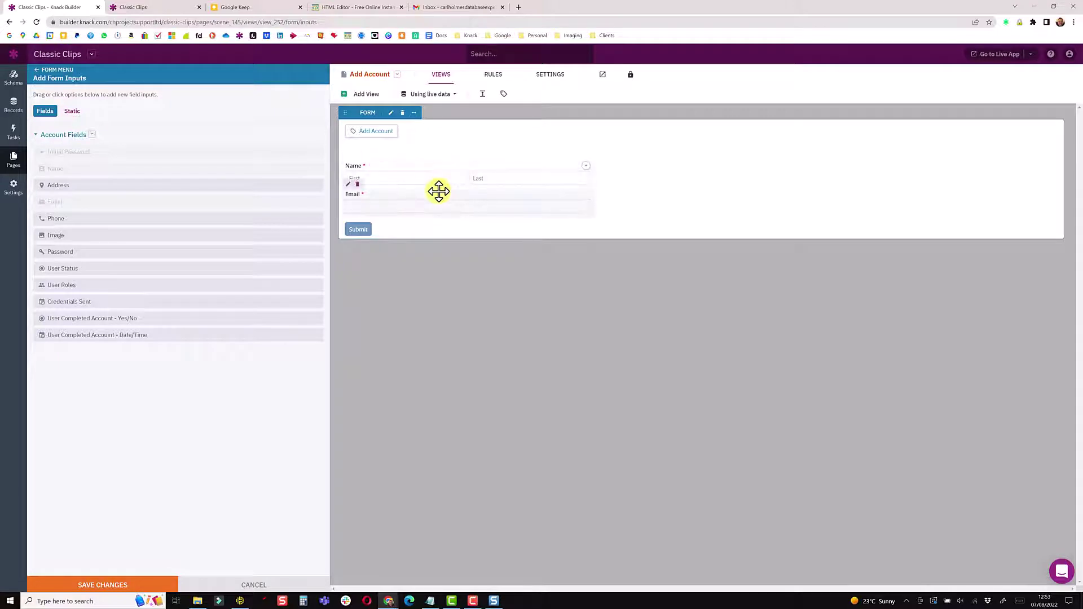
{"action": "left_click", "coordinate": [100, 587]}
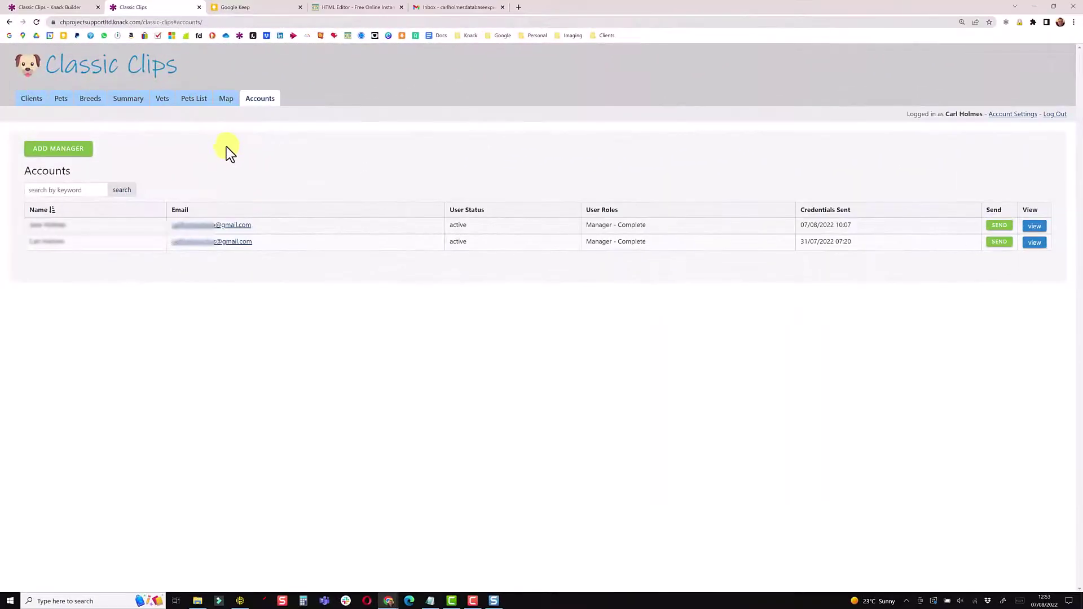
In the live app, add a manager account with the manager's first name, last name and email, and submit it.
{"action": "left_click", "coordinate": [58, 149]}
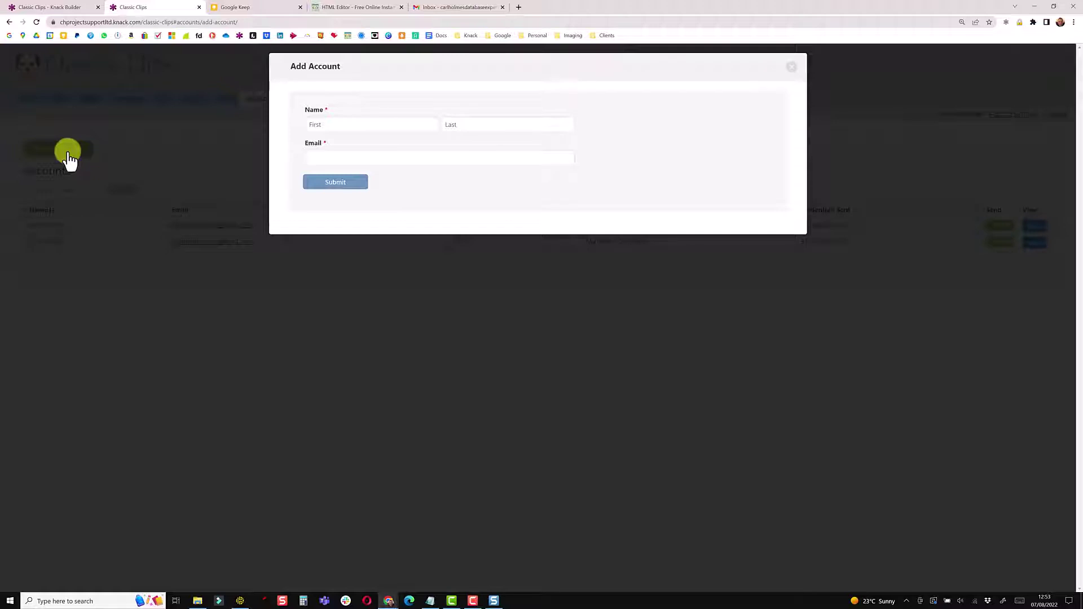
{"action": "left_click", "coordinate": [340, 128]}
{"action": "left_click", "coordinate": [463, 205]}
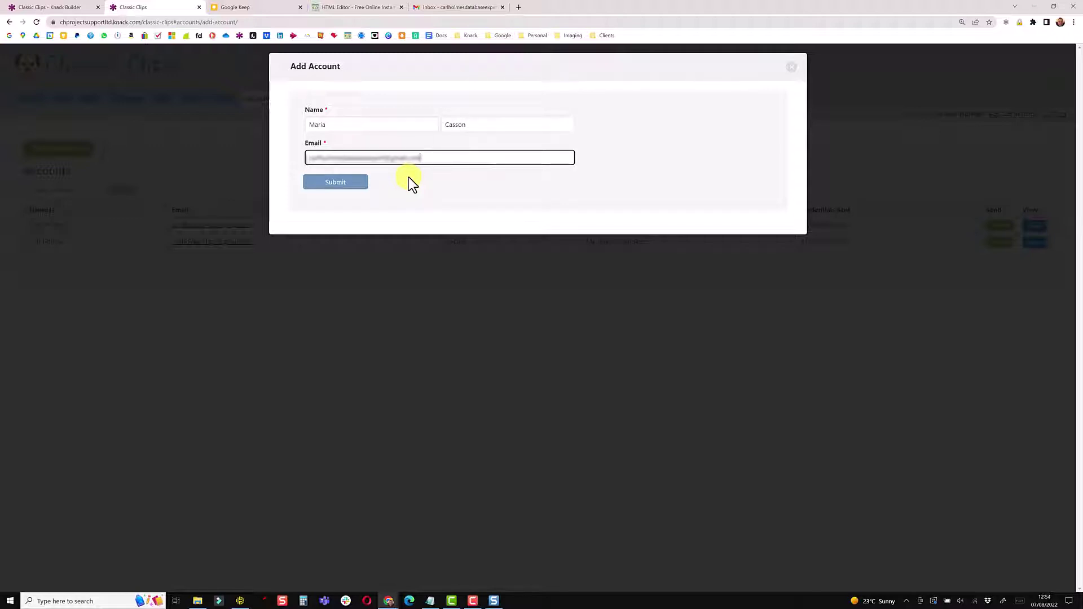
{"action": "left_click", "coordinate": [338, 184]}
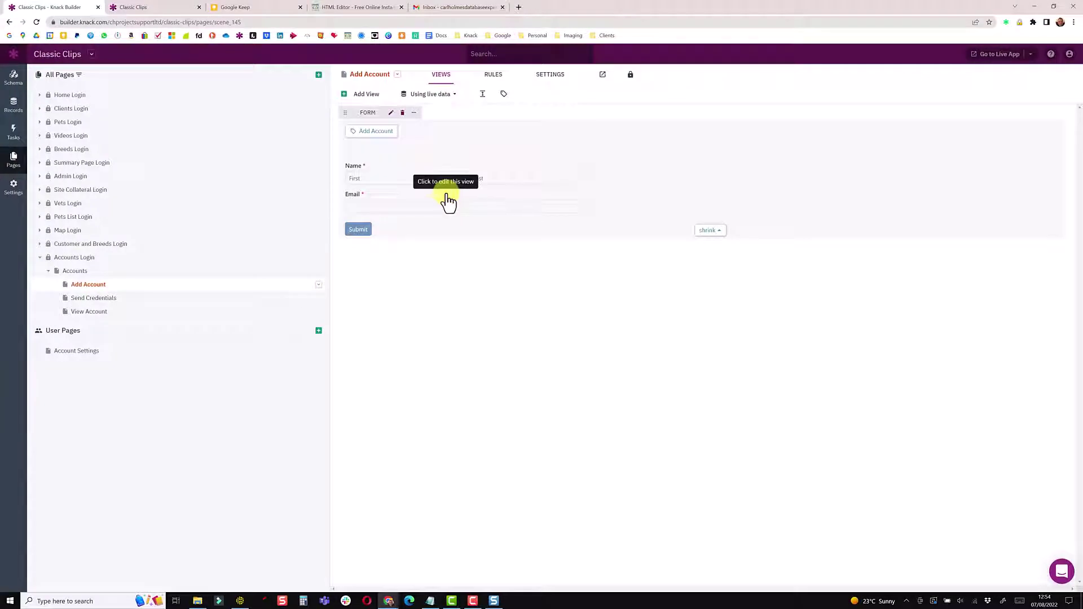
{"action": "left_click", "coordinate": [448, 202]}
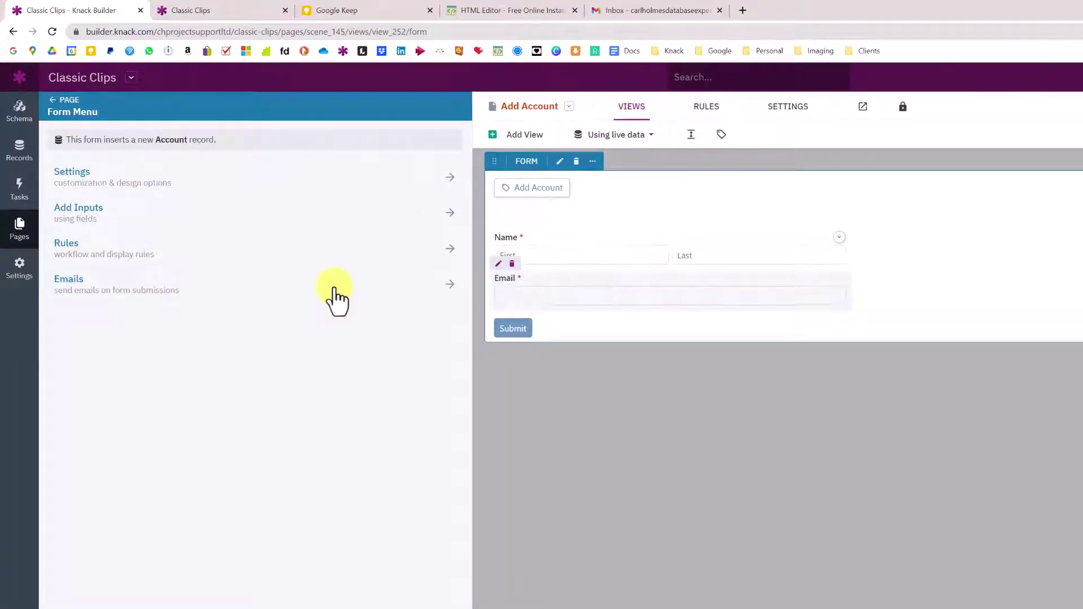
{"action": "left_click", "coordinate": [160, 254]}
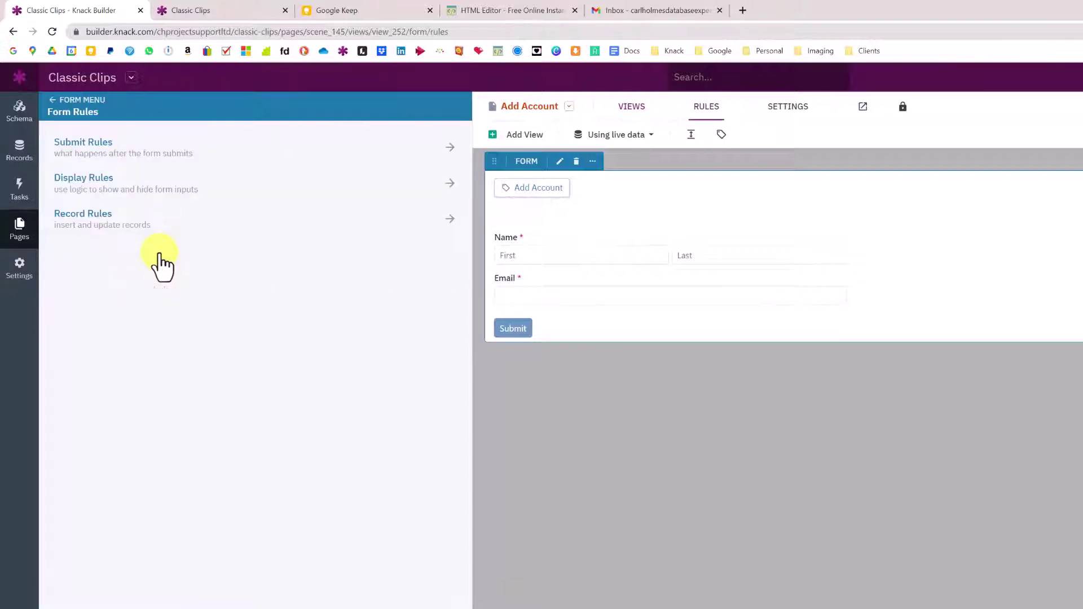
{"action": "left_click", "coordinate": [107, 226]}
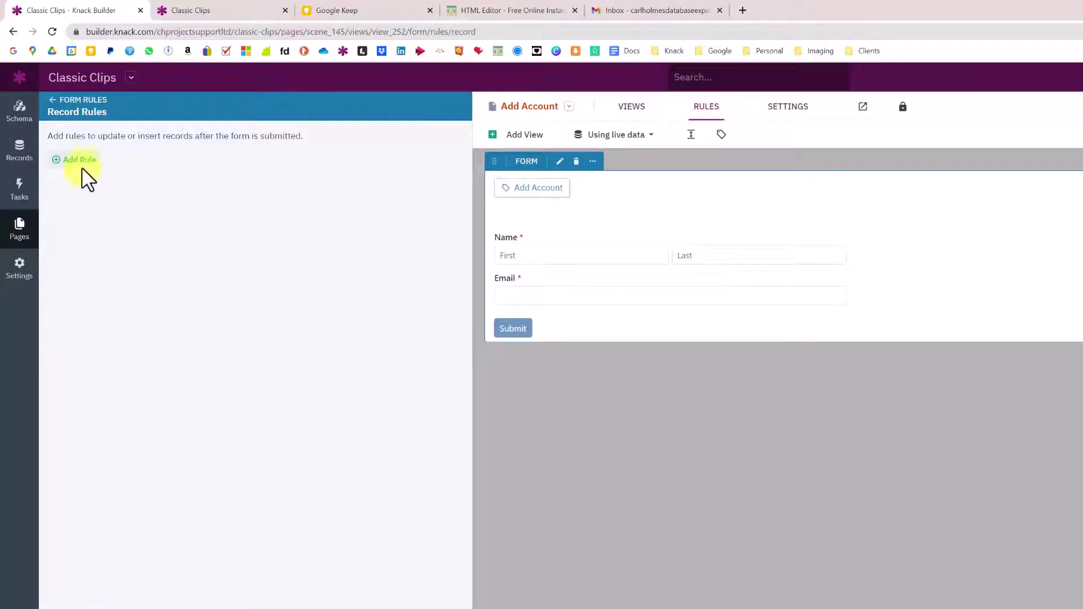
{"action": "left_click", "coordinate": [85, 164]}
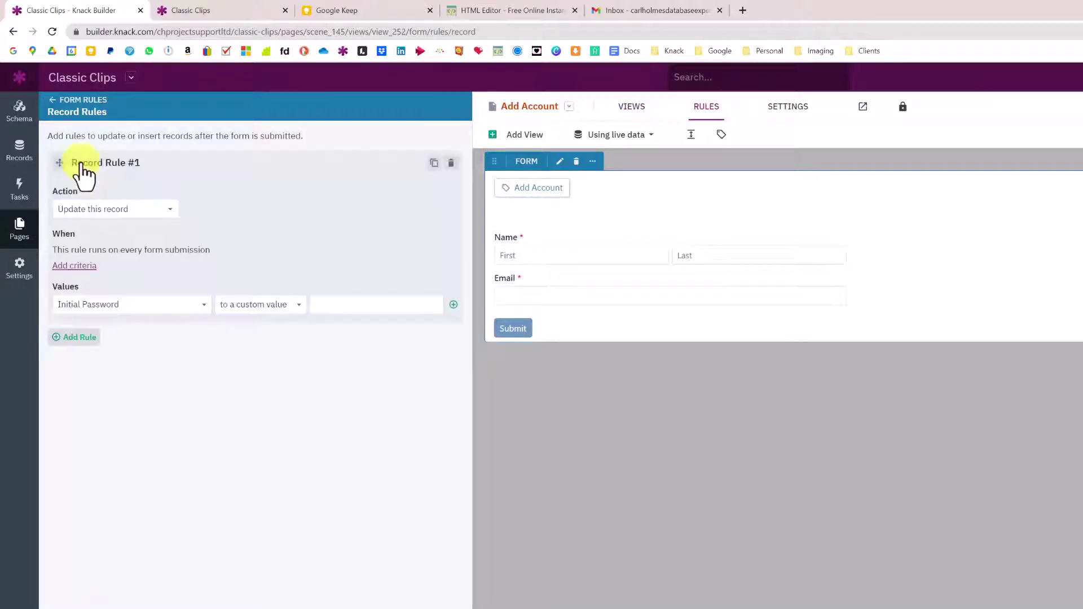
{"action": "left_click", "coordinate": [93, 305]}
{"action": "left_click", "coordinate": [86, 392]}
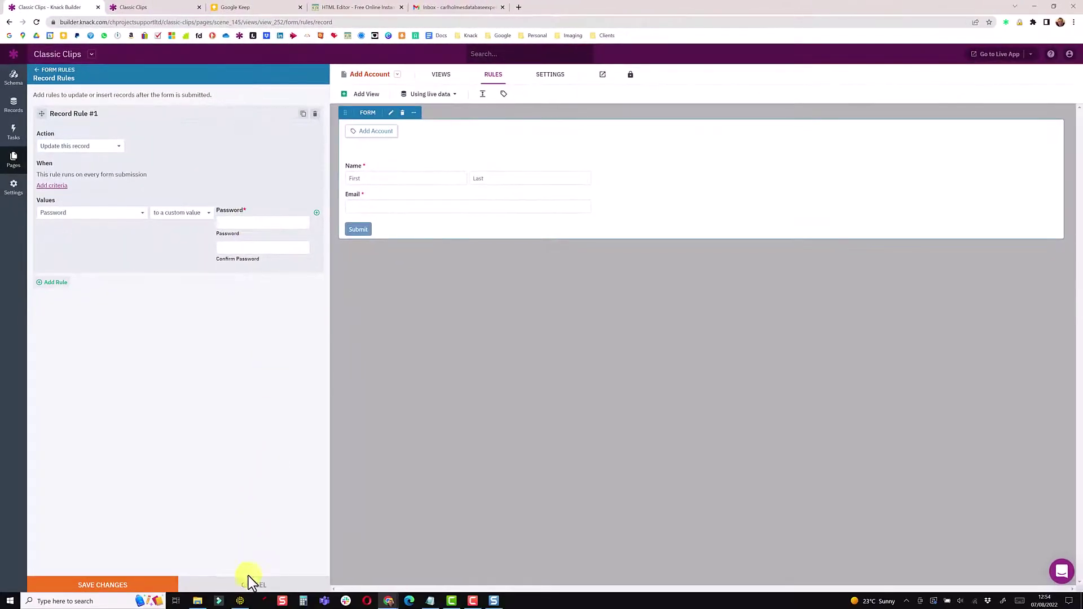
{"action": "left_click", "coordinate": [251, 583]}
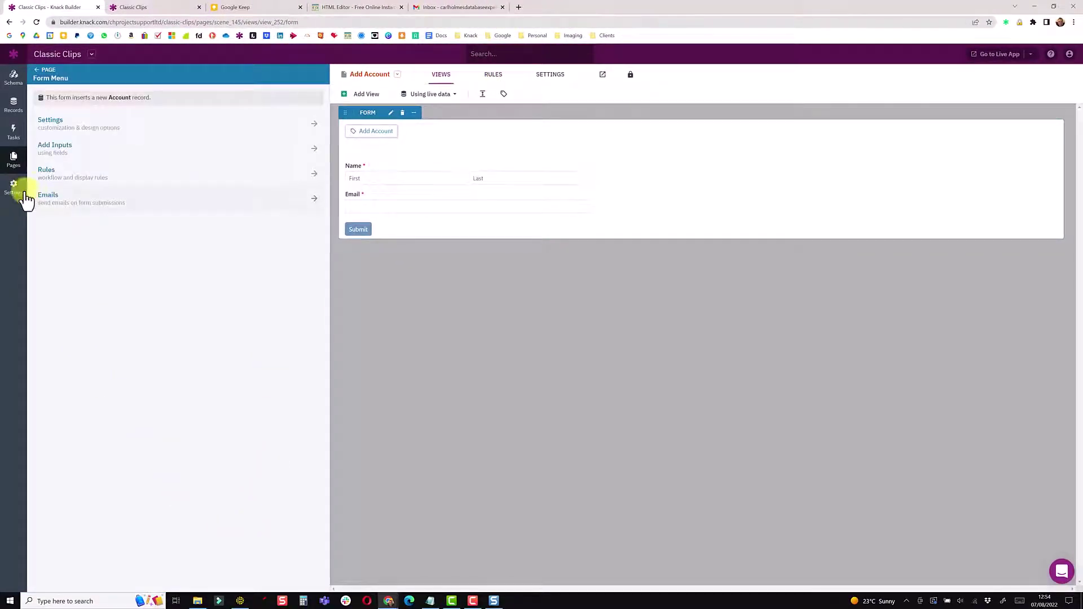
Review the password requirements in the app's User Logins security settings and save the settings.
{"action": "left_click", "coordinate": [13, 188]}
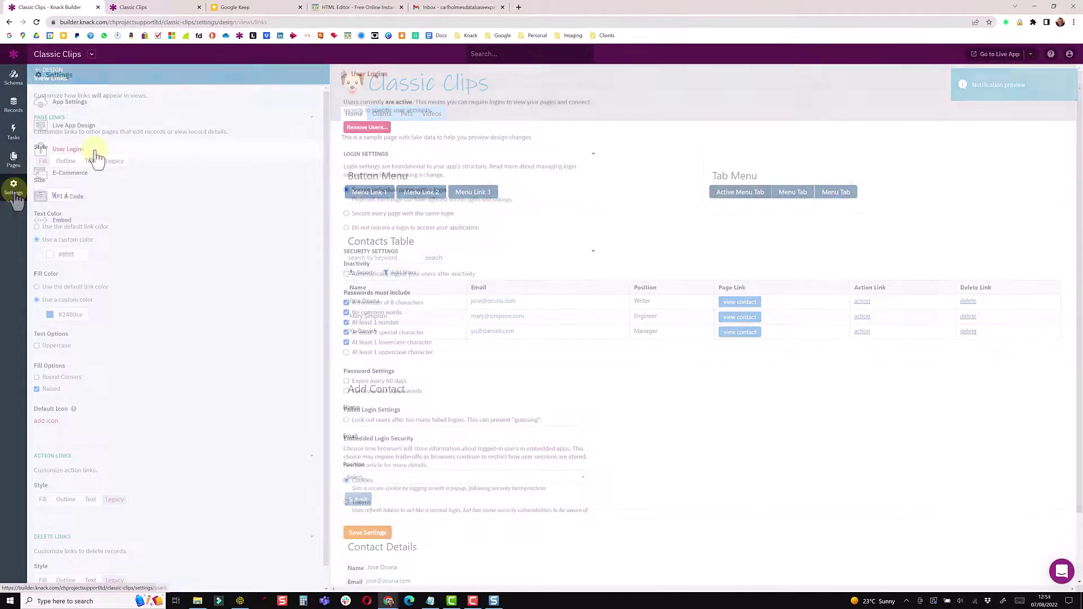
{"action": "left_click", "coordinate": [95, 156]}
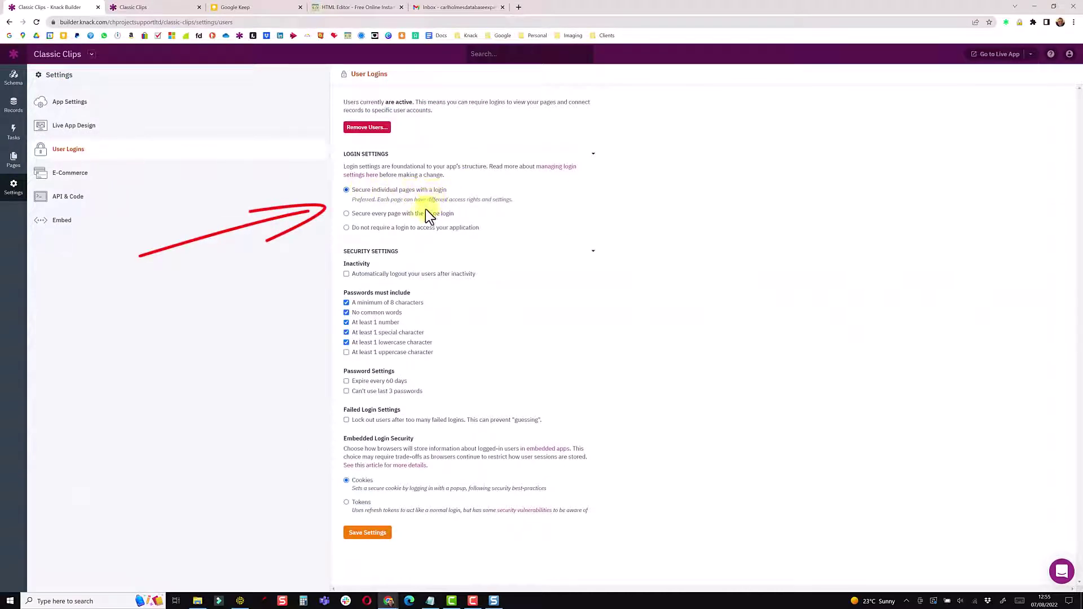
{"action": "left_click_drag", "start_coordinate": [347, 293], "coordinate": [407, 289]}
{"action": "left_click", "coordinate": [440, 302]}
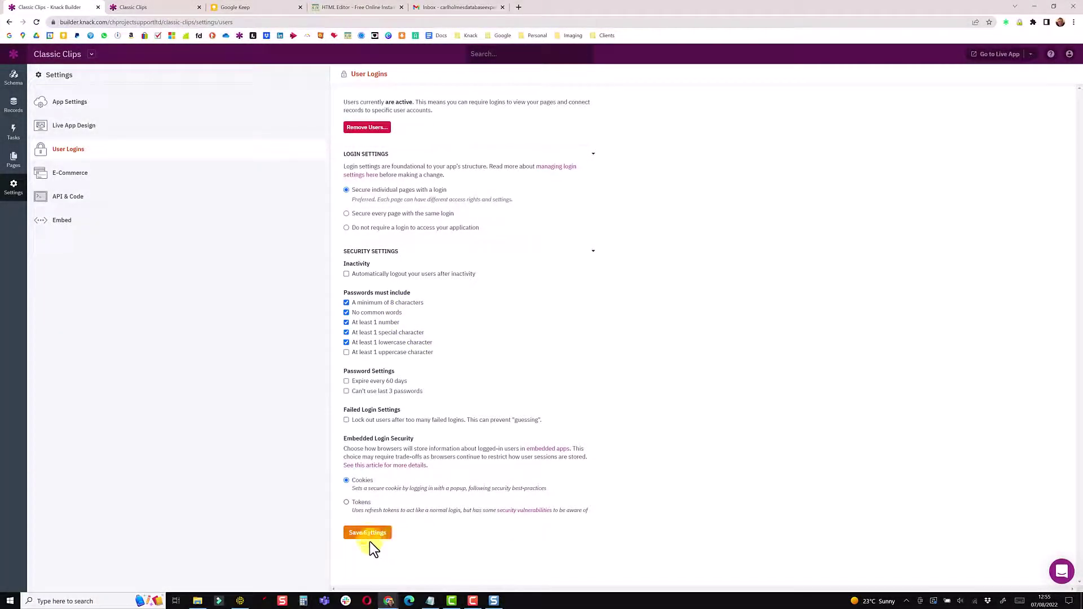
{"action": "left_click", "coordinate": [367, 532]}
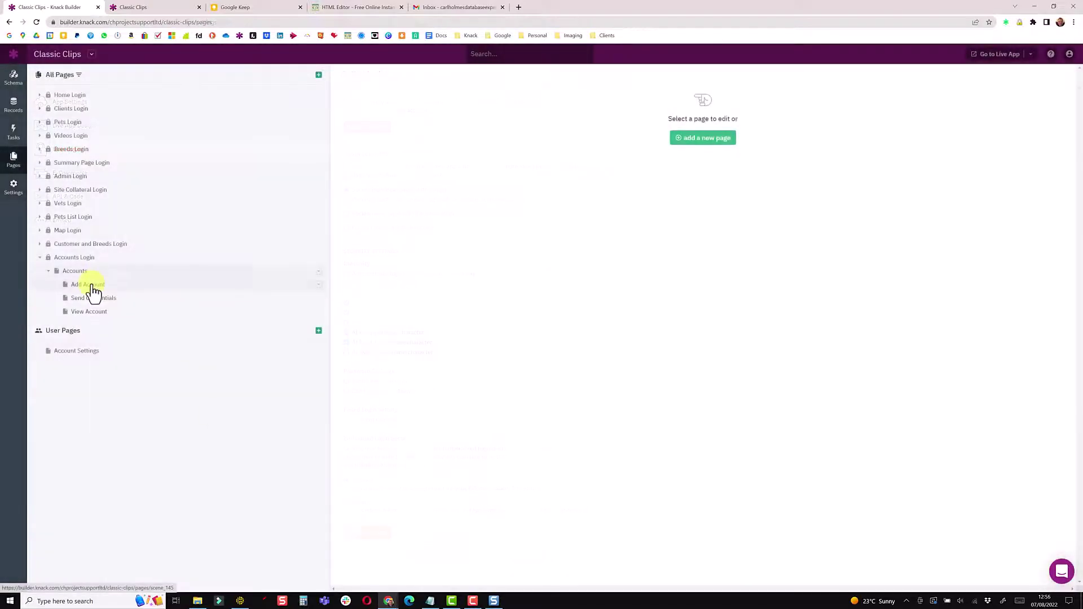
Add a record rule to the Add Account form that updates this record's Password to a custom value.
{"action": "left_click", "coordinate": [91, 285]}
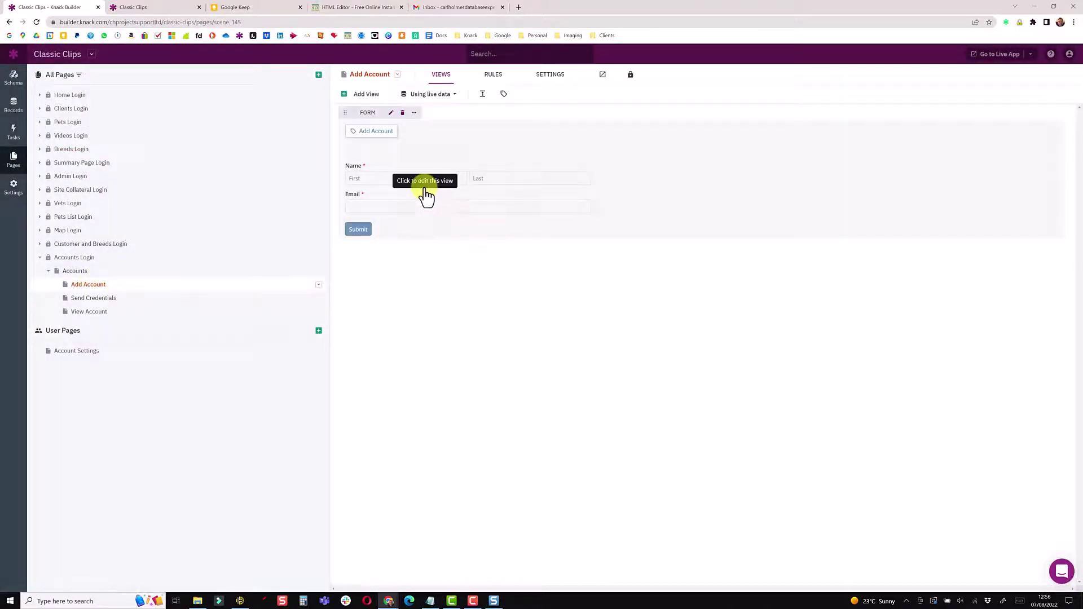
{"action": "left_click", "coordinate": [426, 195]}
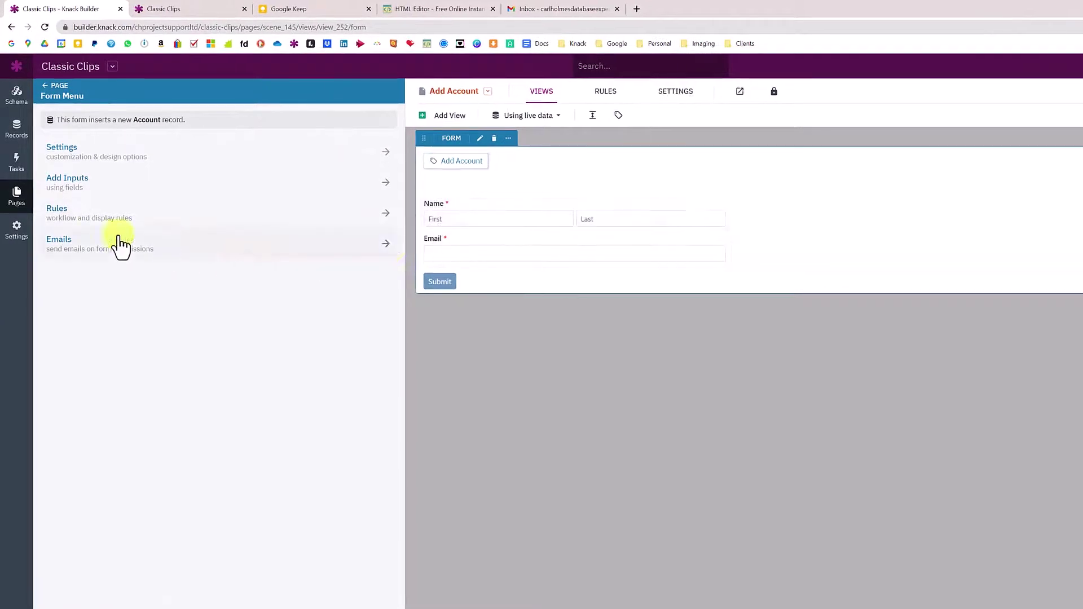
{"action": "left_click", "coordinate": [113, 213]}
{"action": "left_click", "coordinate": [100, 190]}
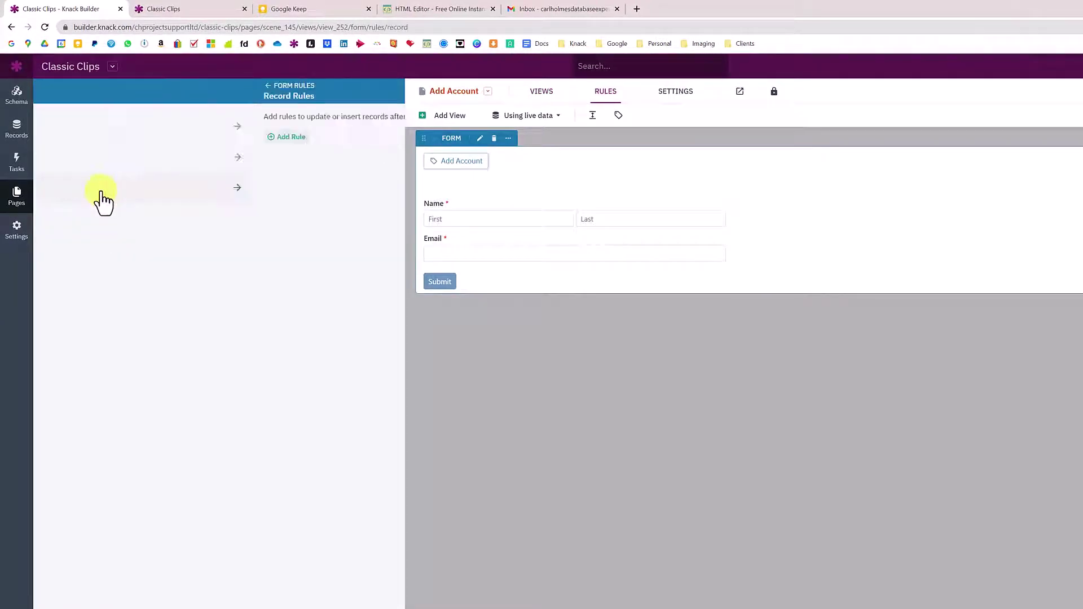
{"action": "left_click", "coordinate": [67, 138]}
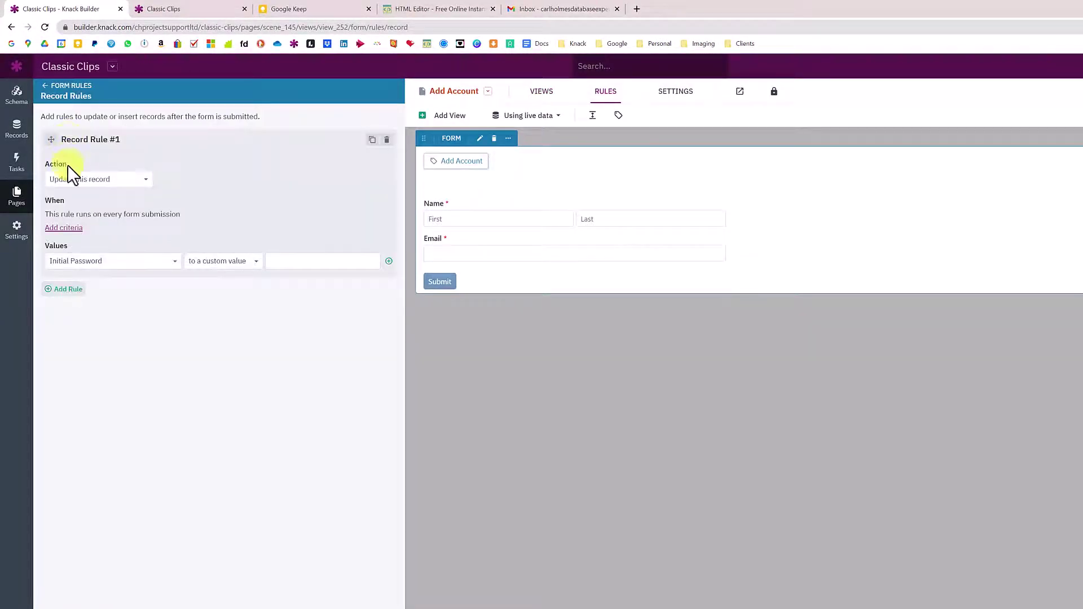
{"action": "left_click", "coordinate": [83, 260]}
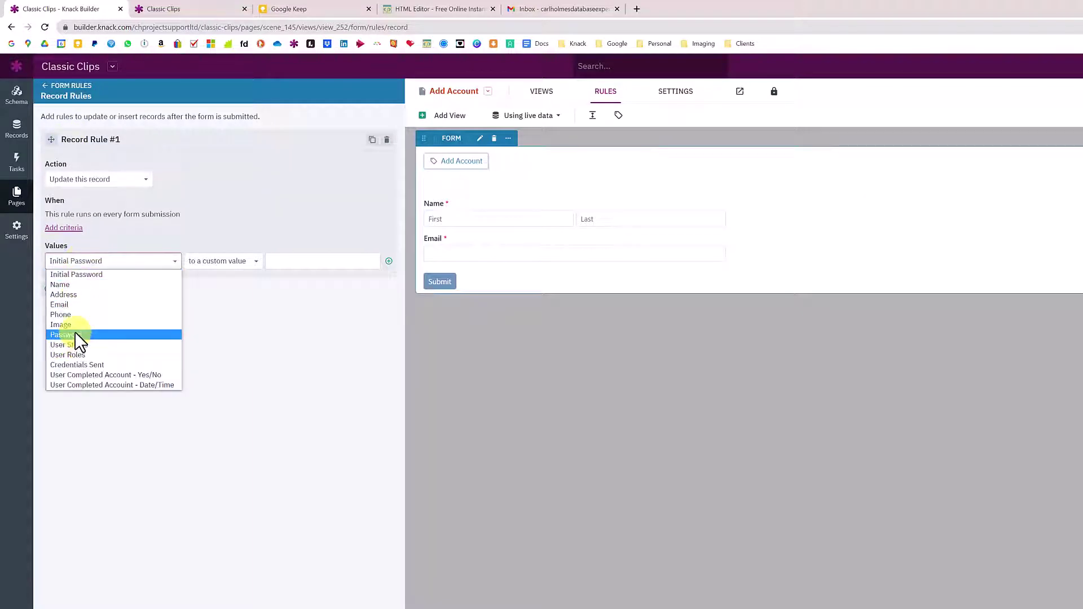
{"action": "left_click", "coordinate": [75, 333]}
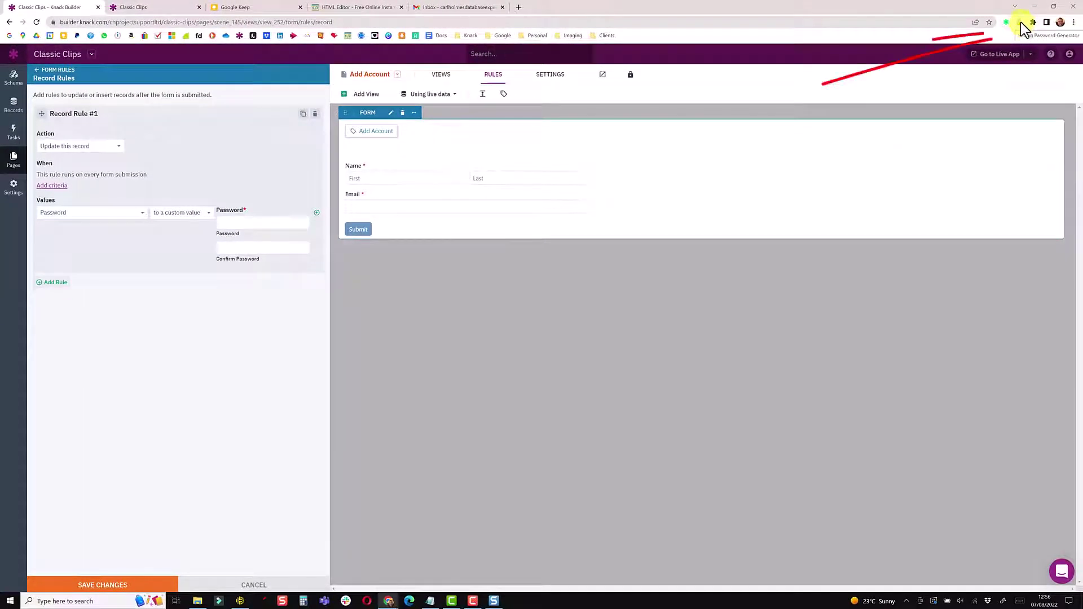
Generate a 12-character password with lowercase and uppercase letters, numbers and custom characters in the password generator extension, and copy it.
{"action": "left_click", "coordinate": [1020, 22]}
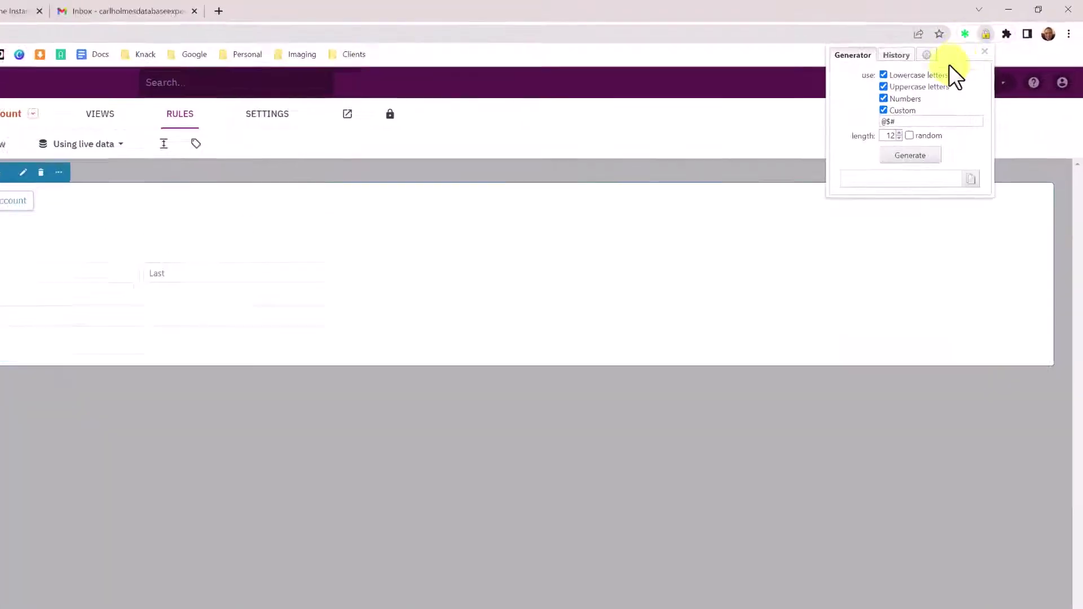
{"action": "left_click", "coordinate": [913, 152]}
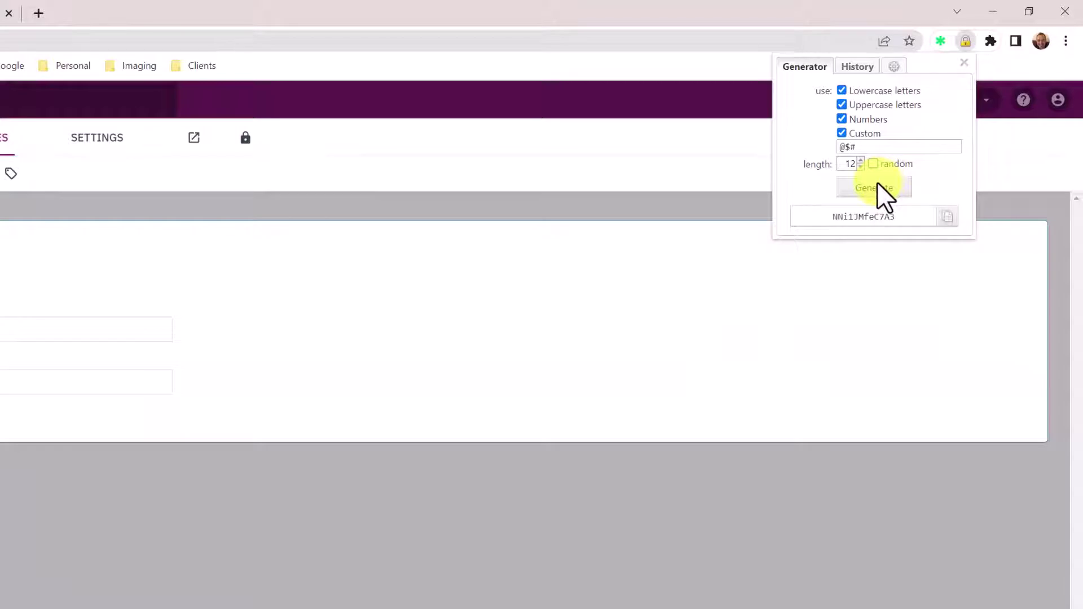
{"action": "left_click", "coordinate": [877, 181]}
{"action": "left_click", "coordinate": [877, 182]}
{"action": "left_click", "coordinate": [877, 182]}
{"action": "left_click", "coordinate": [946, 216]}
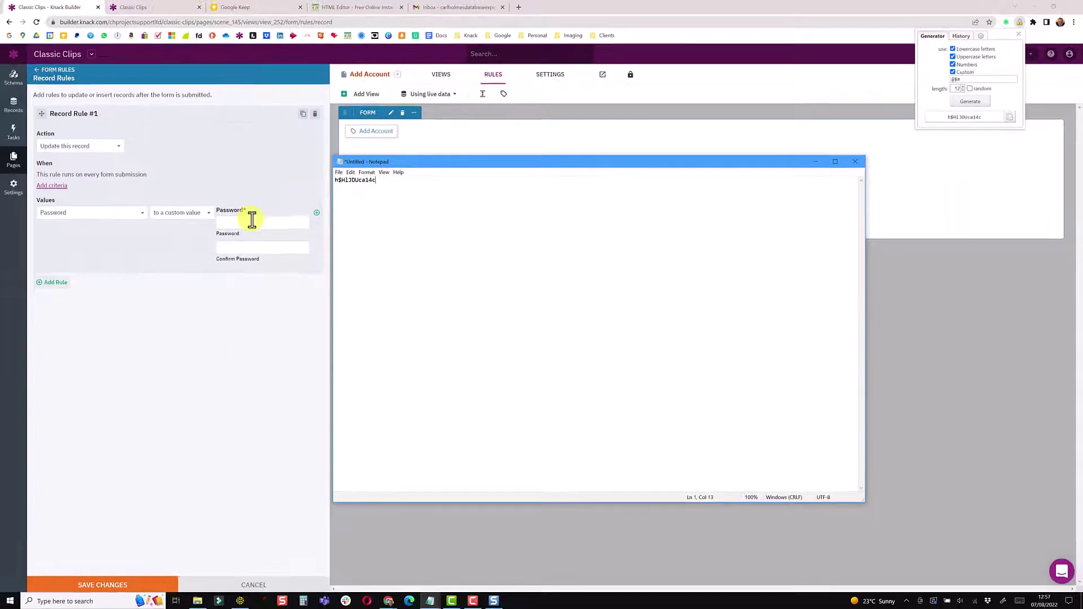
Paste the generated password into the record rule's Password and Confirm Password fields and save the rule.
{"action": "left_click", "coordinate": [75, 228]}
{"action": "key", "text": "ctrl+v"}
{"action": "left_click", "coordinate": [250, 248]}
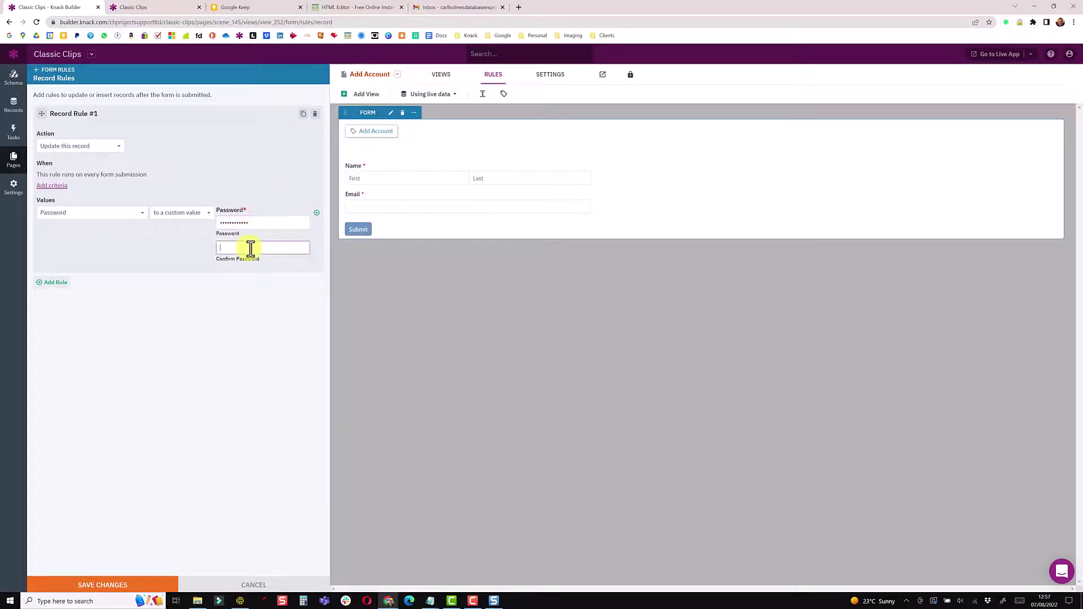
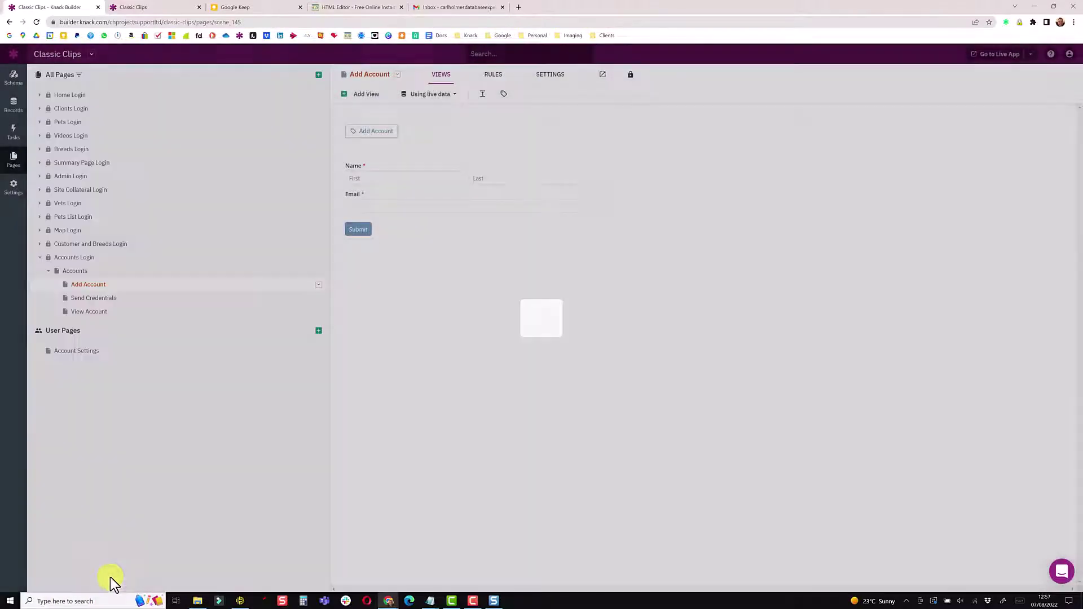
Reopen the Add Account form's record rule, add two more value rows, and set User Status to the custom value active.
{"action": "left_click", "coordinate": [406, 193]}
{"action": "left_click", "coordinate": [79, 203]}
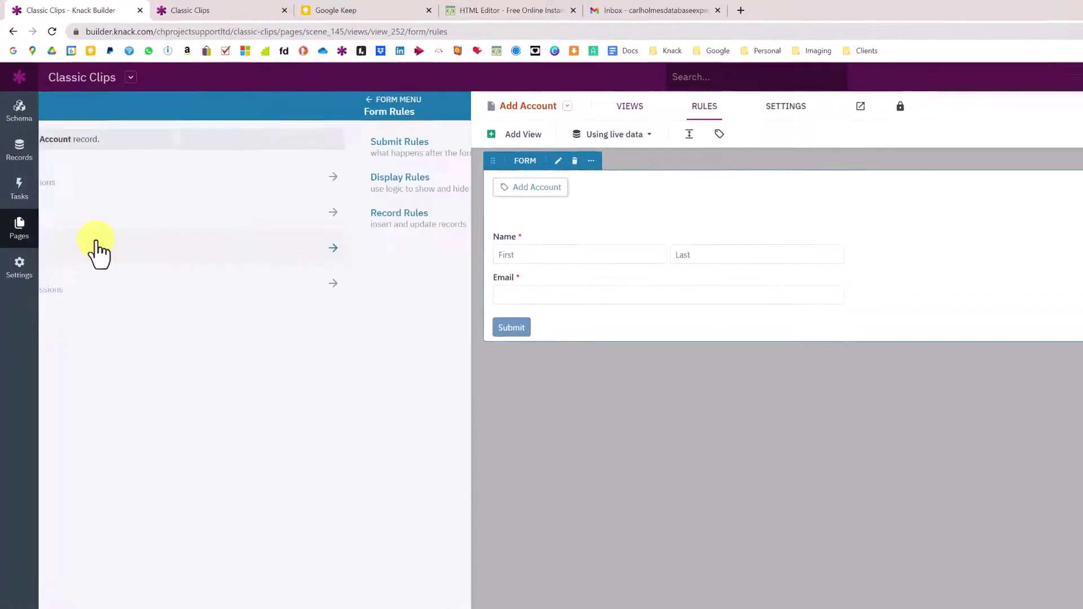
{"action": "left_click", "coordinate": [78, 193]}
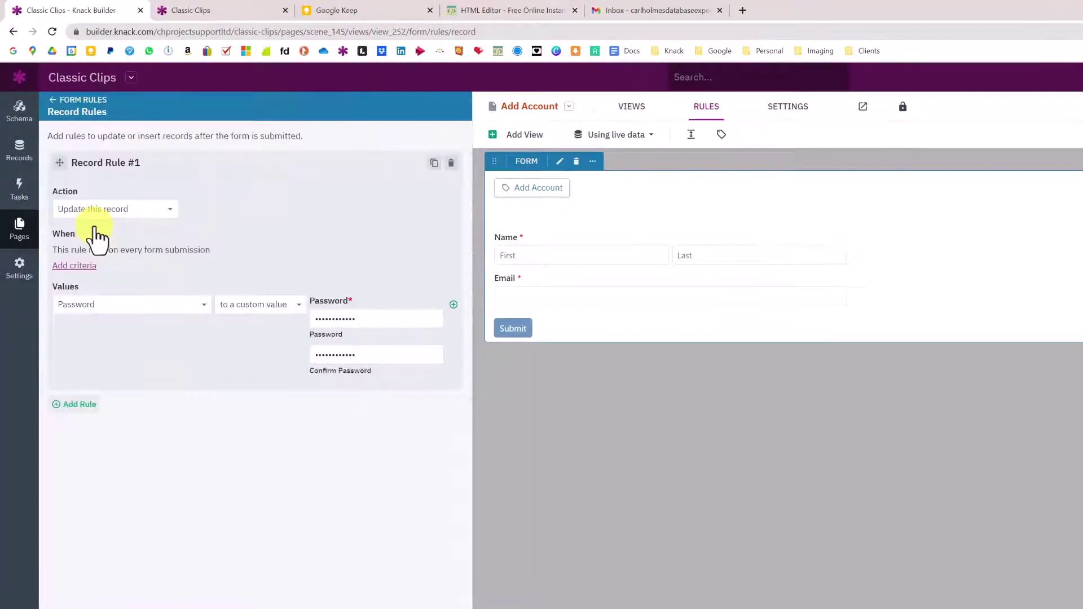
{"action": "left_click", "coordinate": [454, 305]}
{"action": "left_click", "coordinate": [454, 305]}
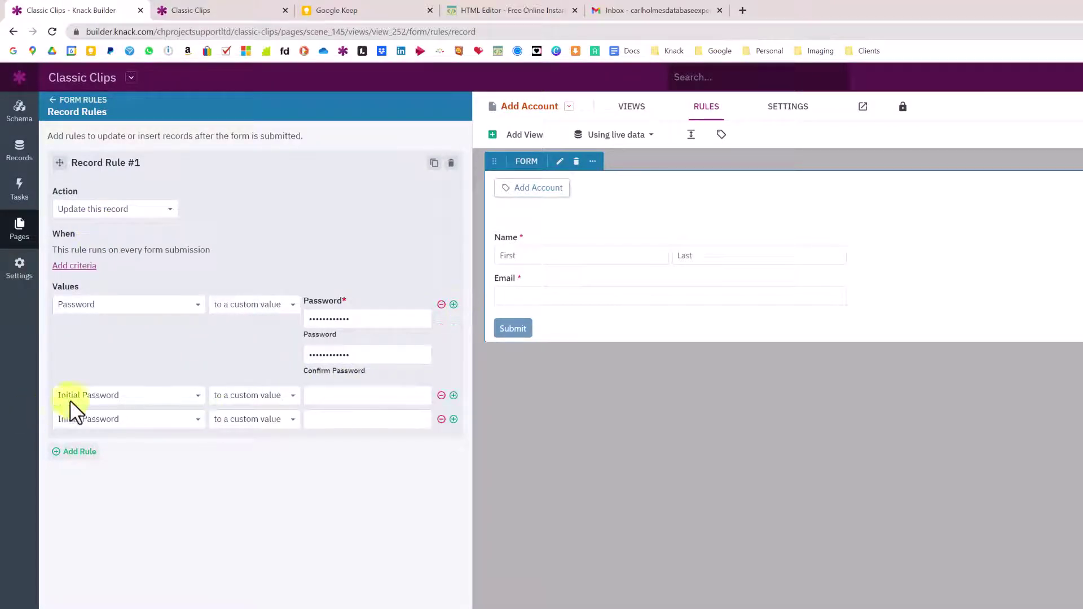
{"action": "left_click", "coordinate": [110, 394]}
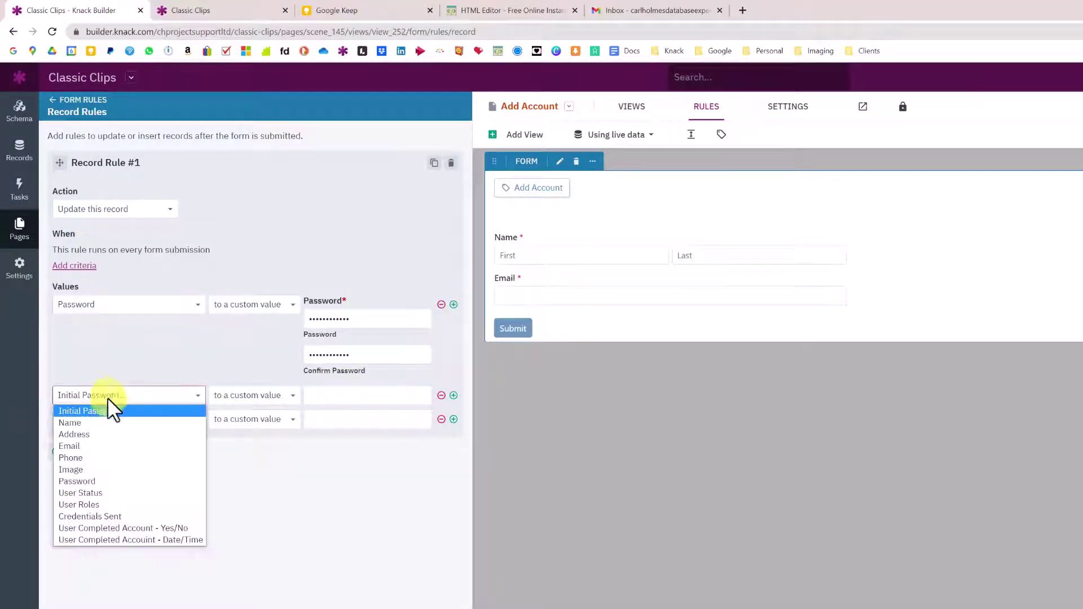
{"action": "left_click", "coordinate": [88, 493]}
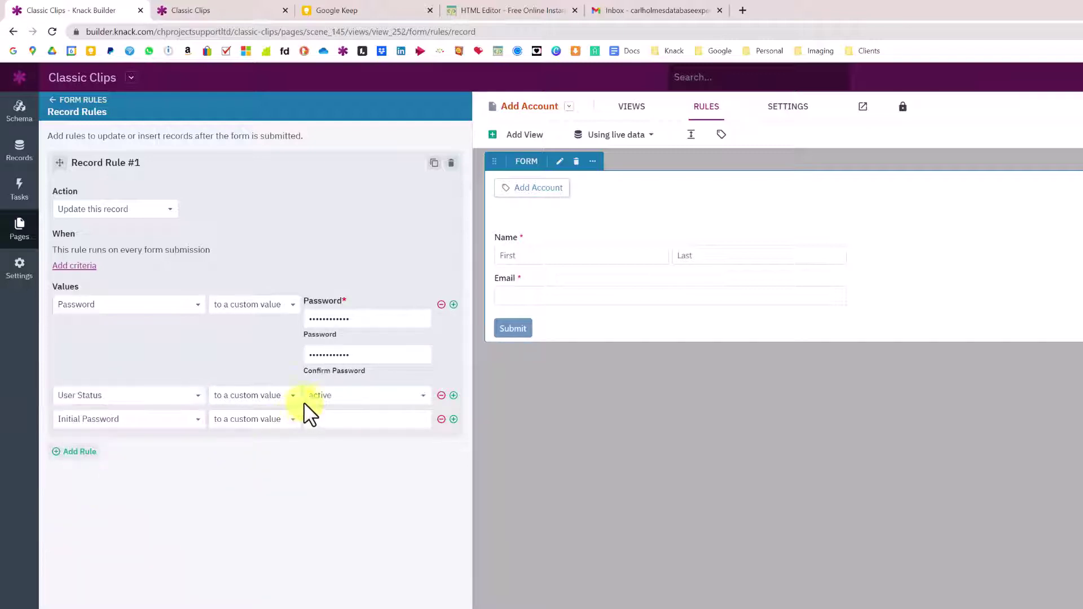
Set the record rule's User Roles value to Manager - Incomplete and save the changes.
{"action": "left_click", "coordinate": [158, 419]}
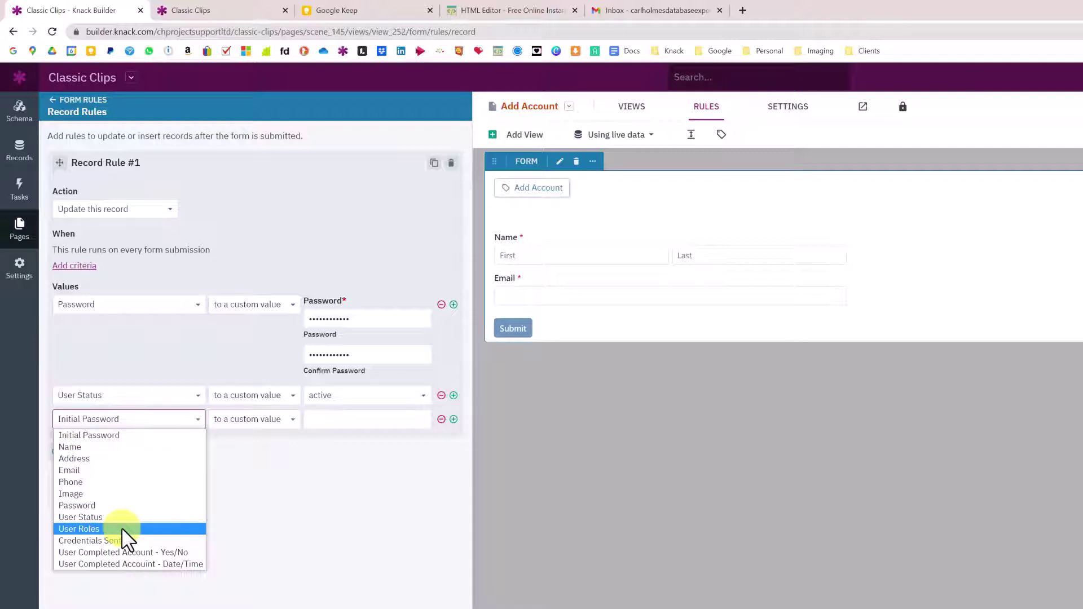
{"action": "left_click", "coordinate": [121, 529]}
{"action": "left_click", "coordinate": [341, 428]}
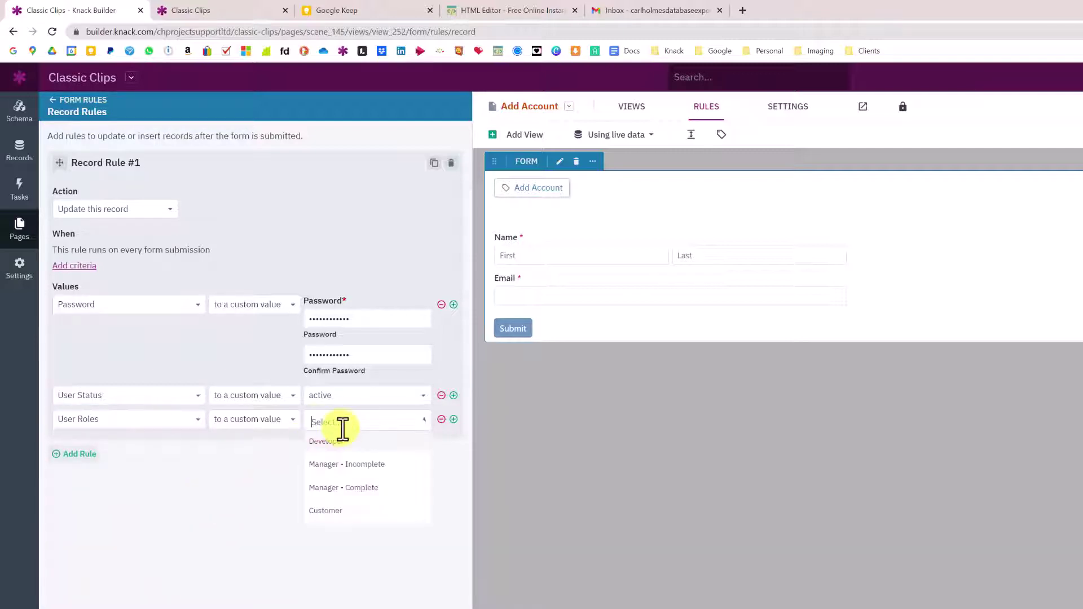
{"action": "left_click", "coordinate": [372, 465]}
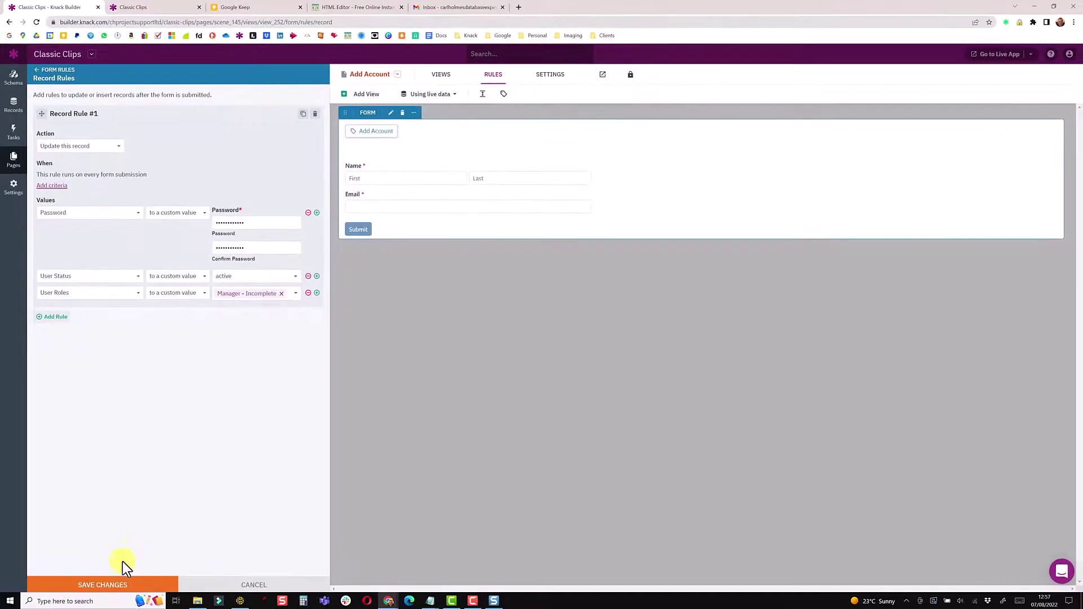
{"action": "left_click", "coordinate": [117, 587]}
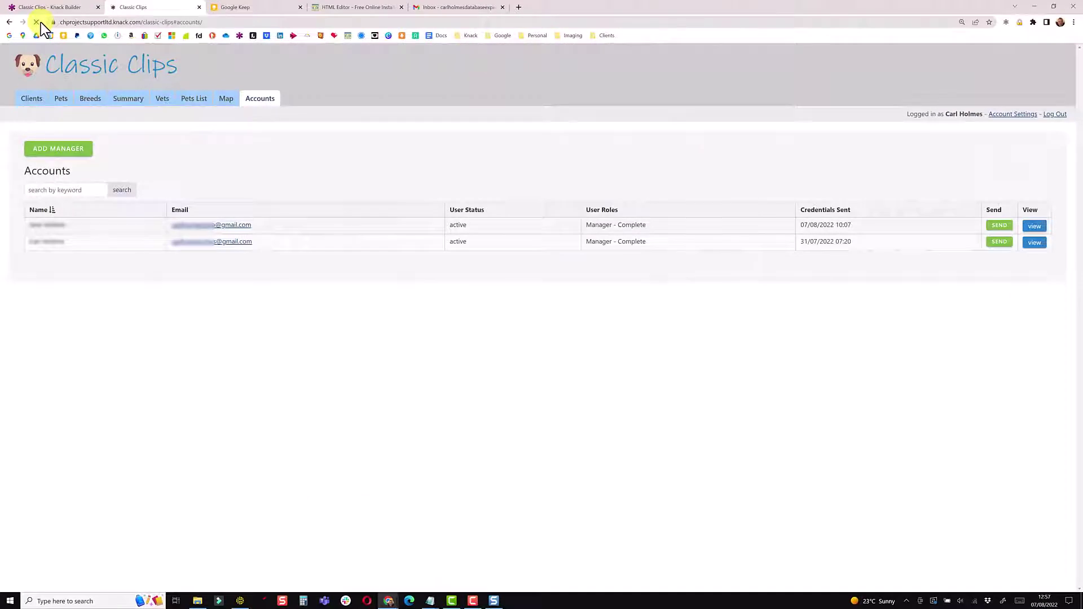
Switch to the live app, reload the Accounts page, and add a manager by submitting the new account's full name and email.
{"action": "left_click", "coordinate": [38, 22]}
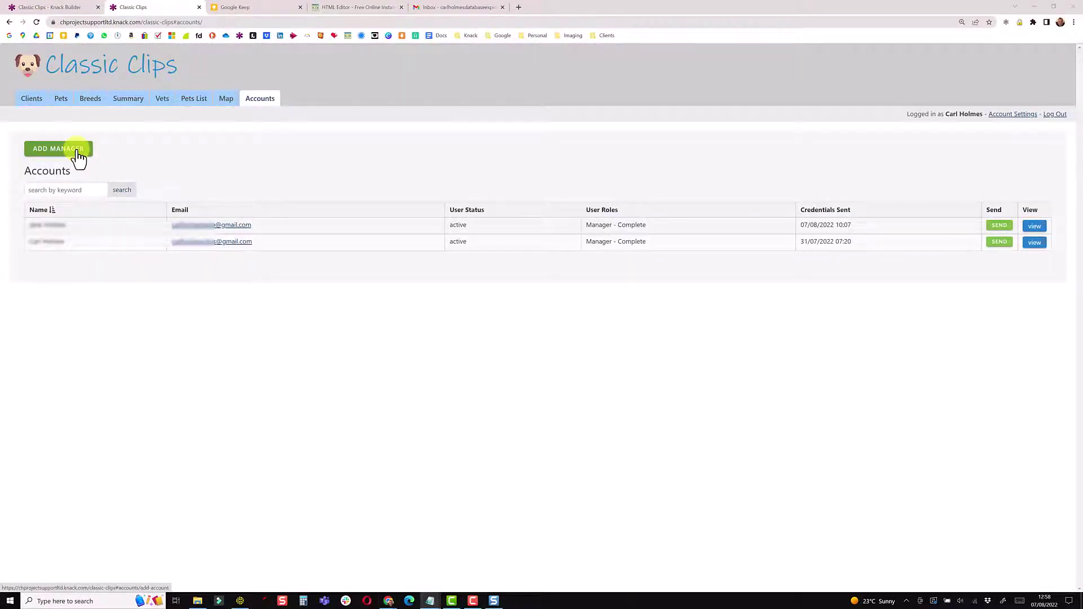
{"action": "left_click", "coordinate": [78, 149]}
{"action": "left_click", "coordinate": [355, 124]}
{"action": "left_click", "coordinate": [417, 187]}
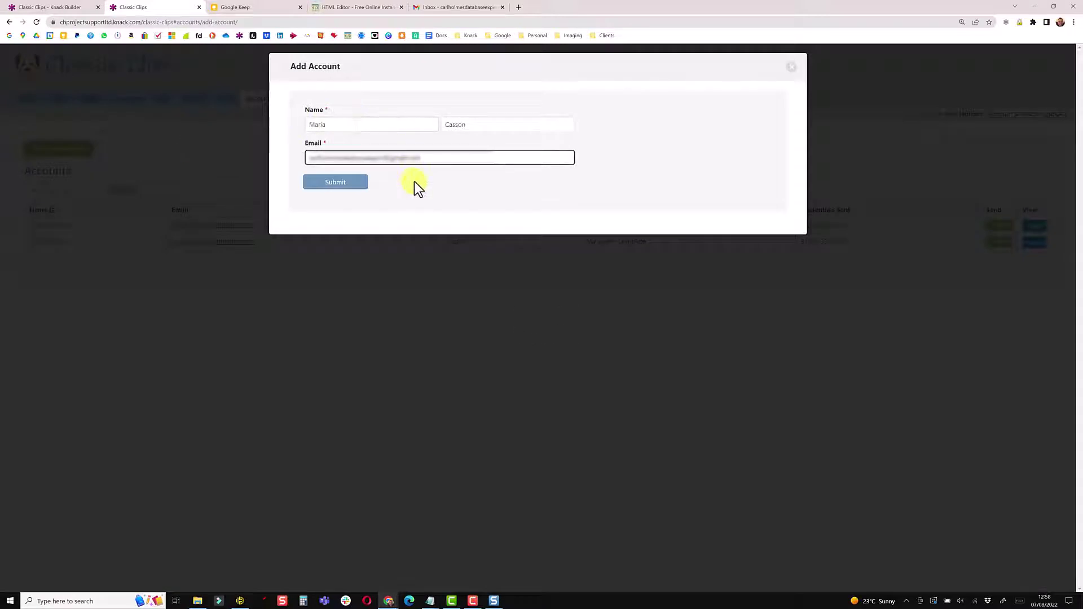
{"action": "left_click", "coordinate": [338, 183]}
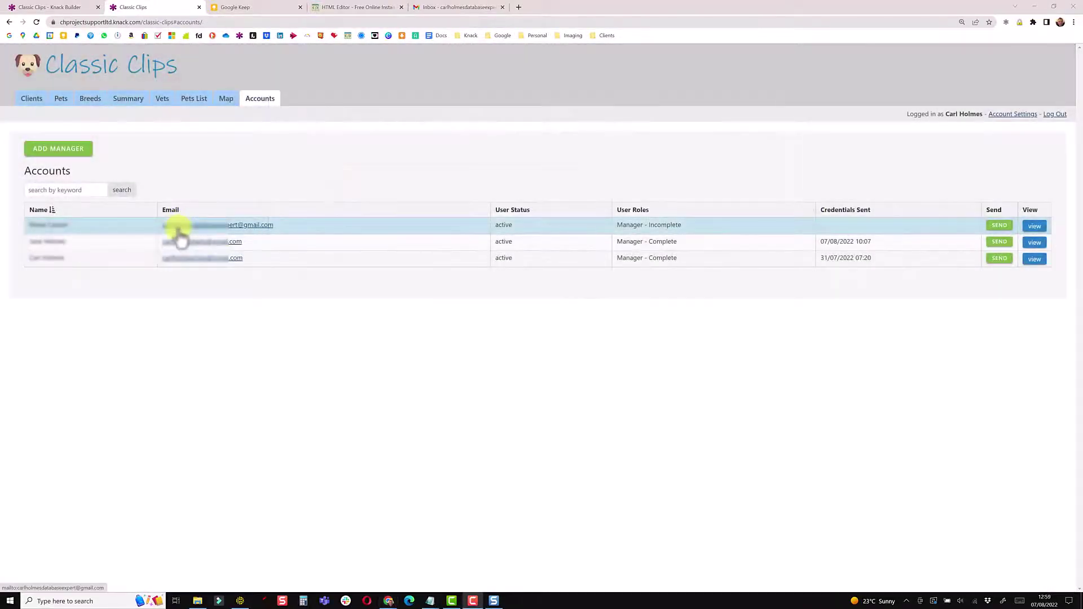
In the builder, examine the new account's record and the Accounts object's columns and field list, including the password and account completion fields.
{"action": "left_click", "coordinate": [51, 7]}
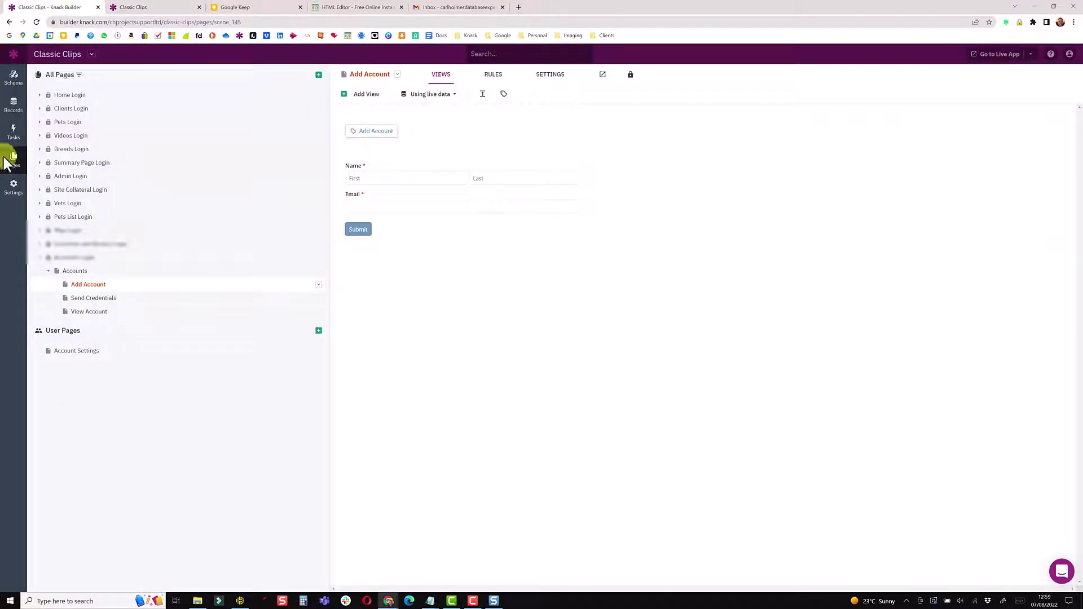
{"action": "left_click", "coordinate": [14, 114]}
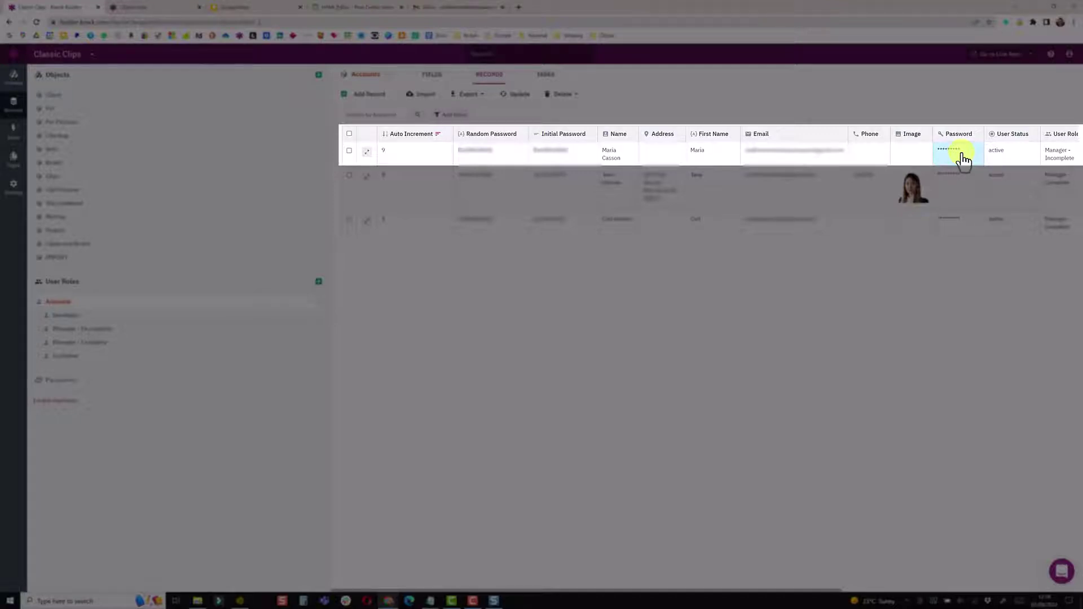
{"action": "scroll", "coordinate": [963, 160], "scroll_direction": "right", "scroll_amount": 5}
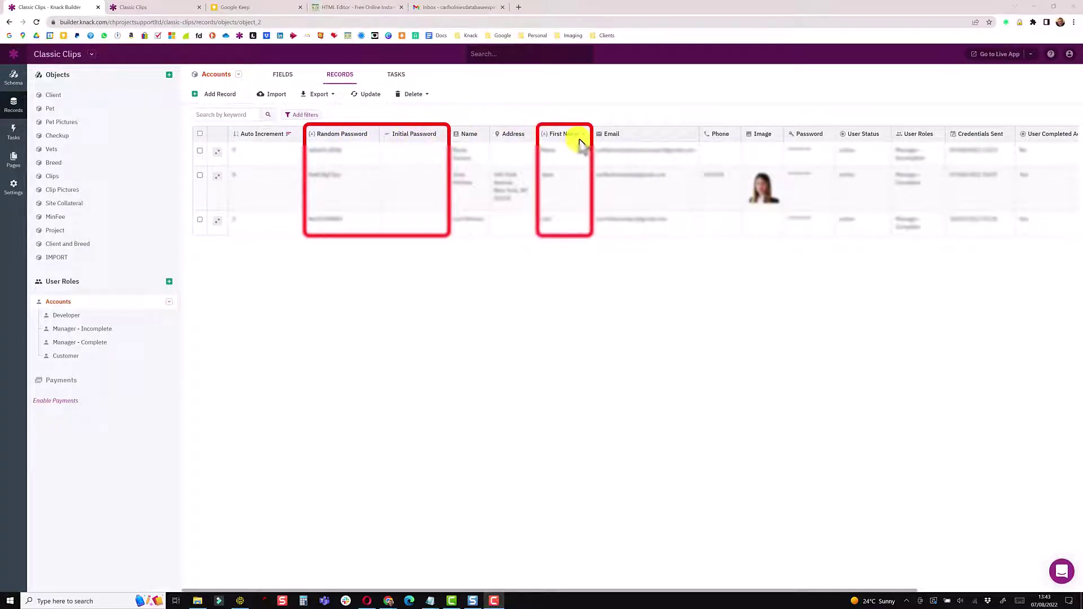
{"action": "scroll", "coordinate": [779, 152], "scroll_direction": "right", "scroll_amount": 3}
{"action": "scroll", "coordinate": [781, 163], "scroll_direction": "right", "scroll_amount": 1}
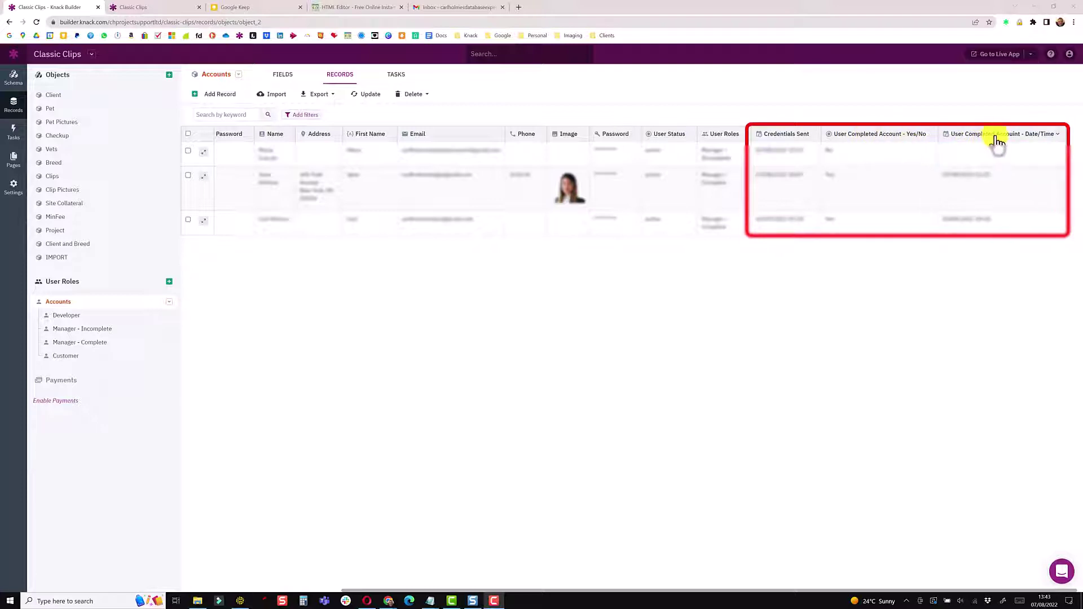
{"action": "left_click", "coordinate": [278, 79]}
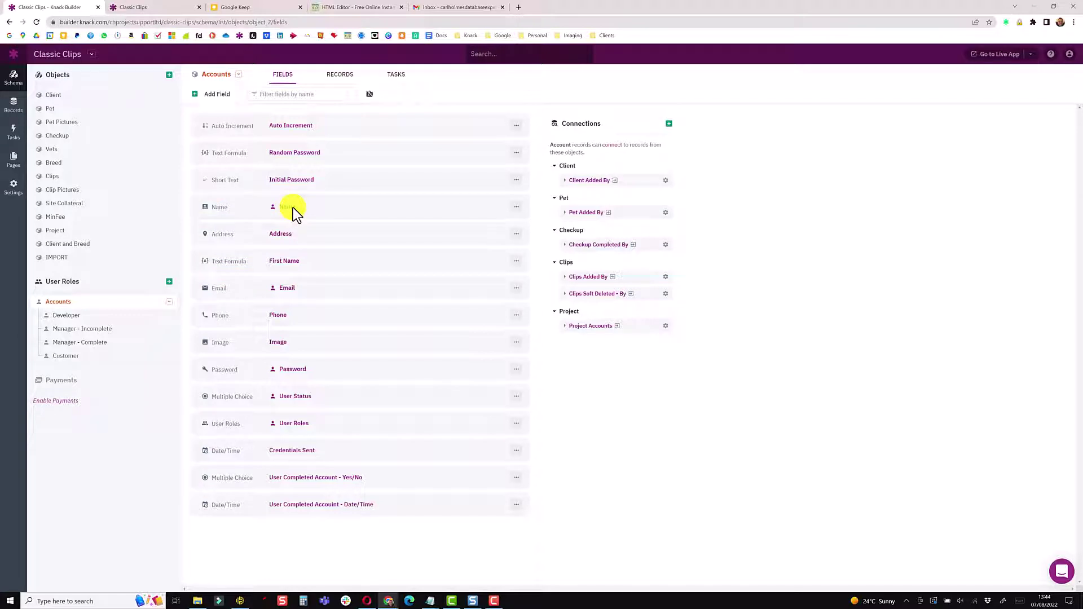
{"action": "left_click", "coordinate": [342, 78]}
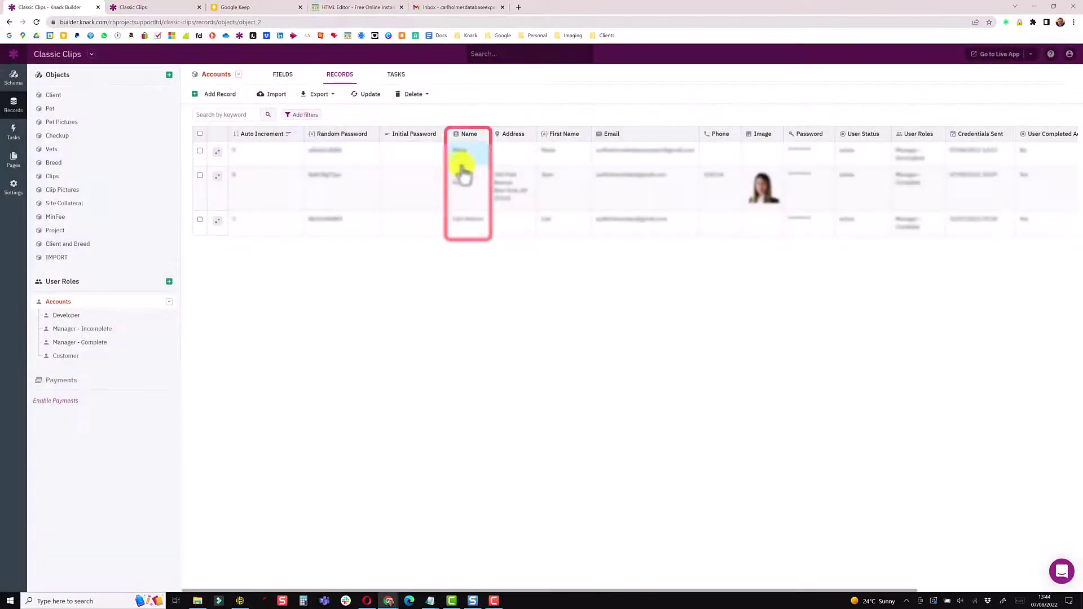
Inspect the first and last name parts of the newest account's Name value and compare them with its First Name value.
{"action": "left_click", "coordinate": [460, 160]}
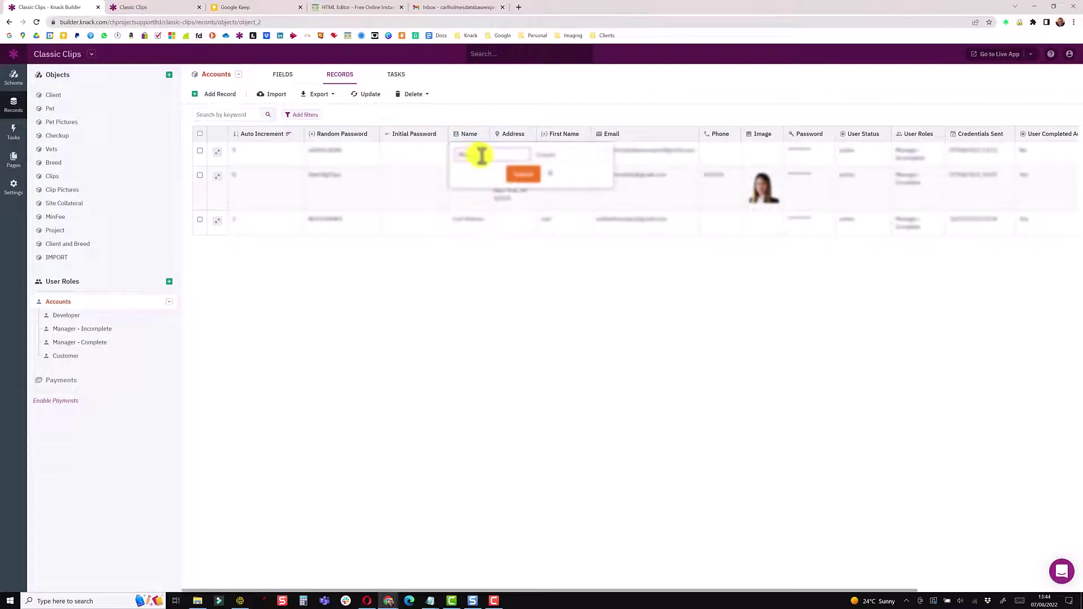
{"action": "left_click_drag", "start_coordinate": [482, 156], "coordinate": [454, 154]}
{"action": "left_click_drag", "start_coordinate": [565, 154], "coordinate": [541, 155]}
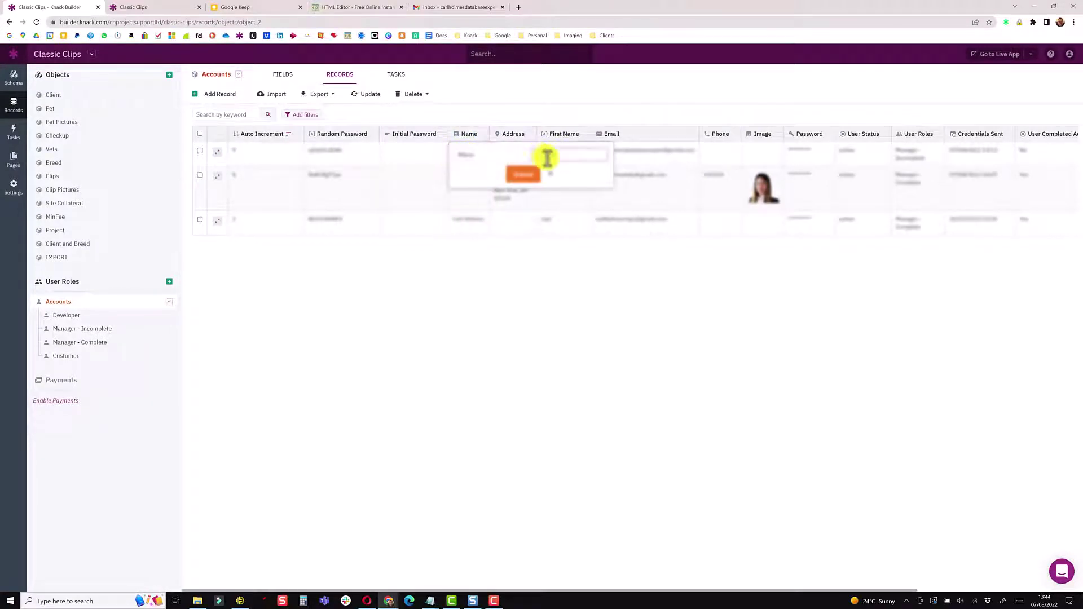
{"action": "left_click", "coordinate": [564, 101]}
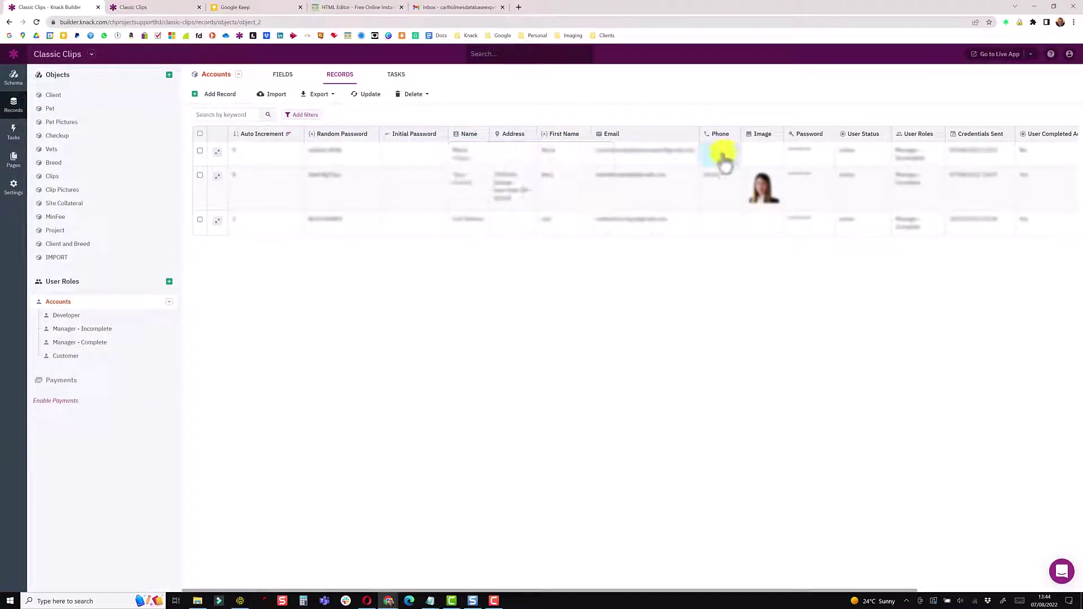
{"action": "double_click", "coordinate": [549, 149]}
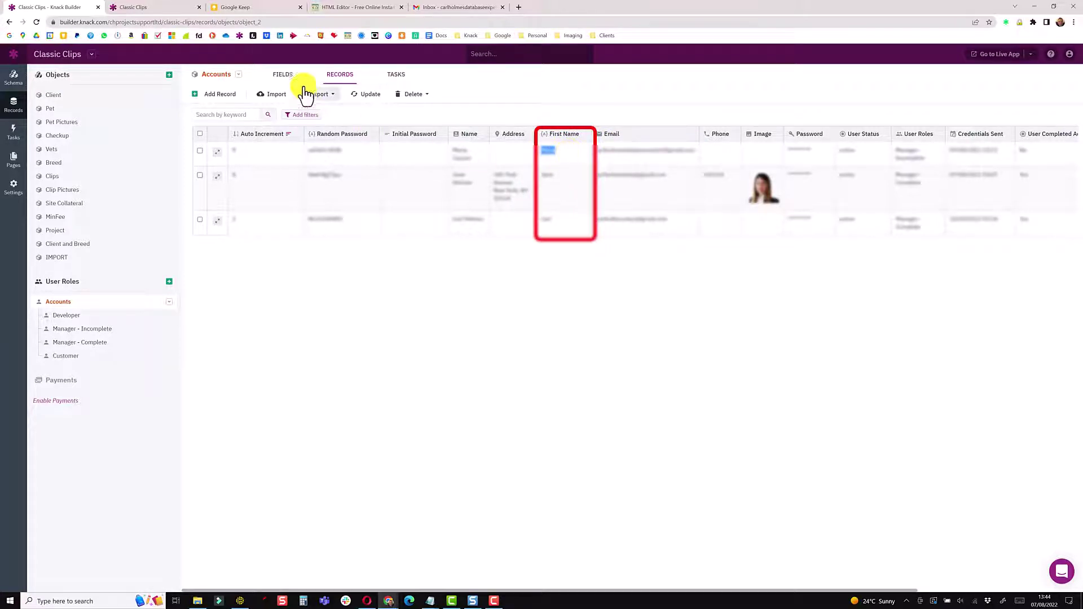
Rebuild the equation of the Accounts object's First Name text formula field as getNameFirst({Name}) and update the field.
{"action": "left_click", "coordinate": [282, 75]}
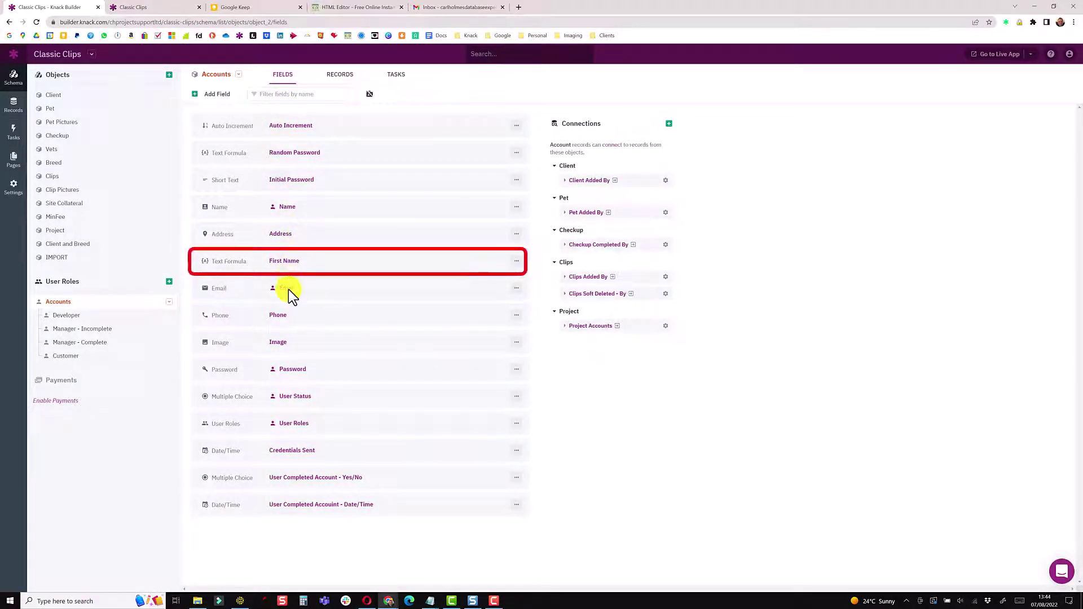
{"action": "left_click", "coordinate": [292, 263]}
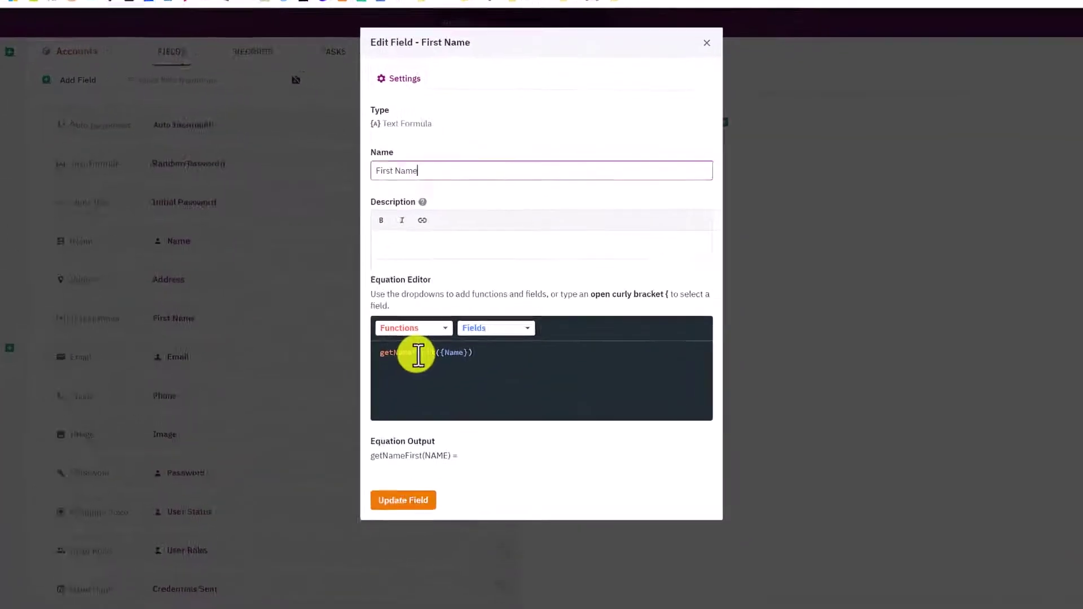
{"action": "left_click_drag", "start_coordinate": [510, 288], "coordinate": [421, 287]}
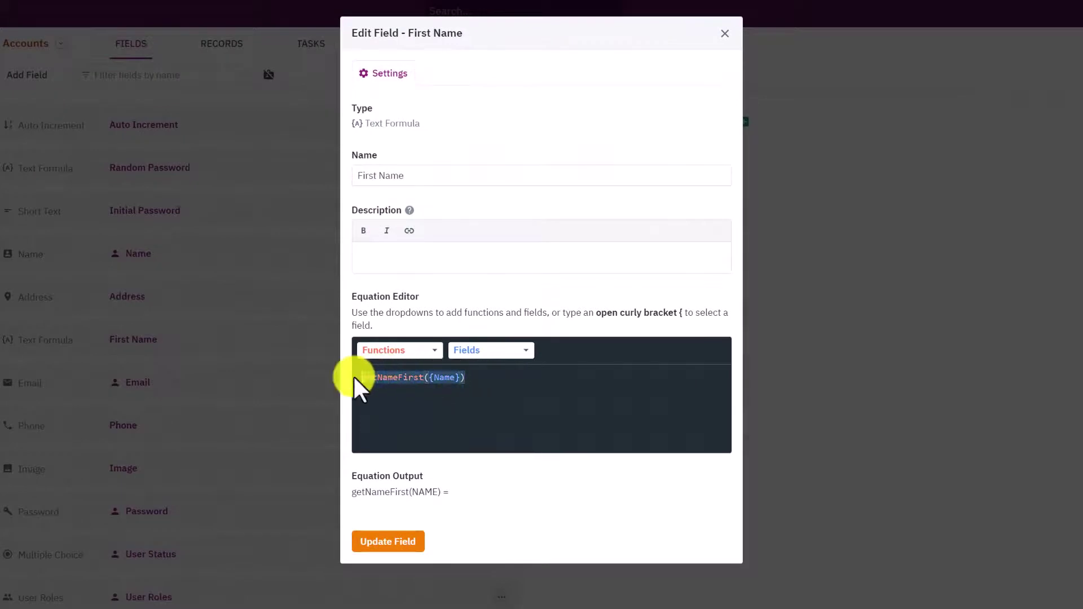
{"action": "key", "text": "BackSpace"}
{"action": "left_click", "coordinate": [402, 353]}
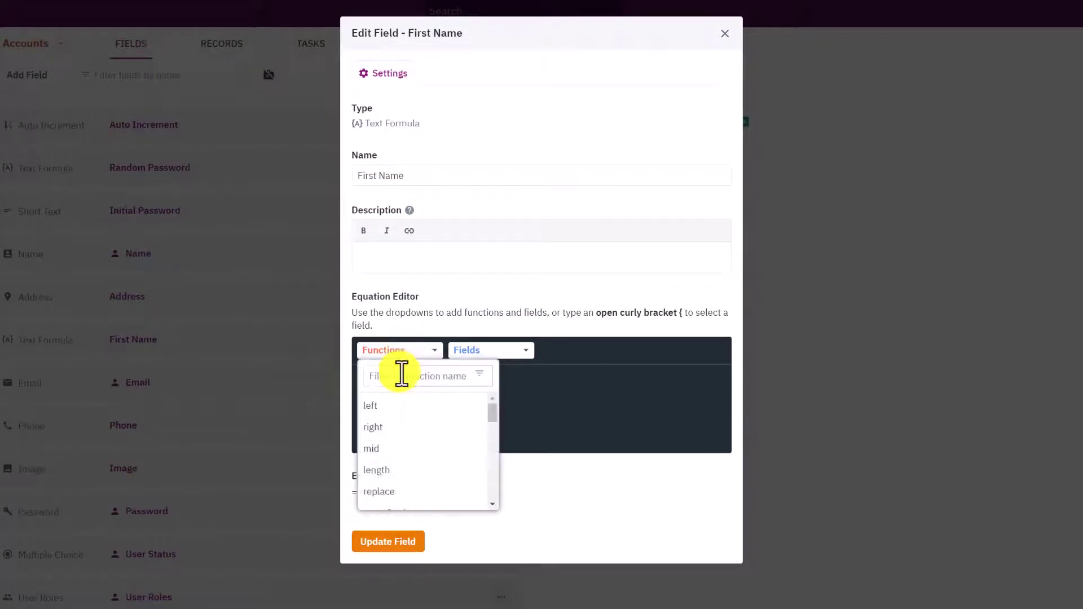
{"action": "type", "text": "get"}
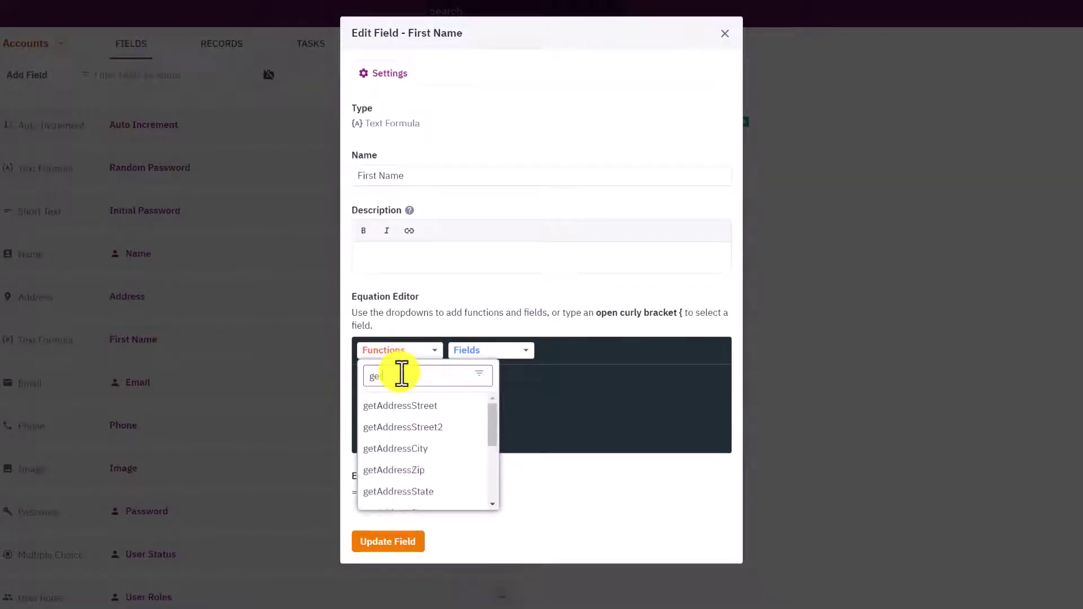
{"action": "scroll", "coordinate": [428, 468], "scroll_direction": "down", "scroll_amount": 3}
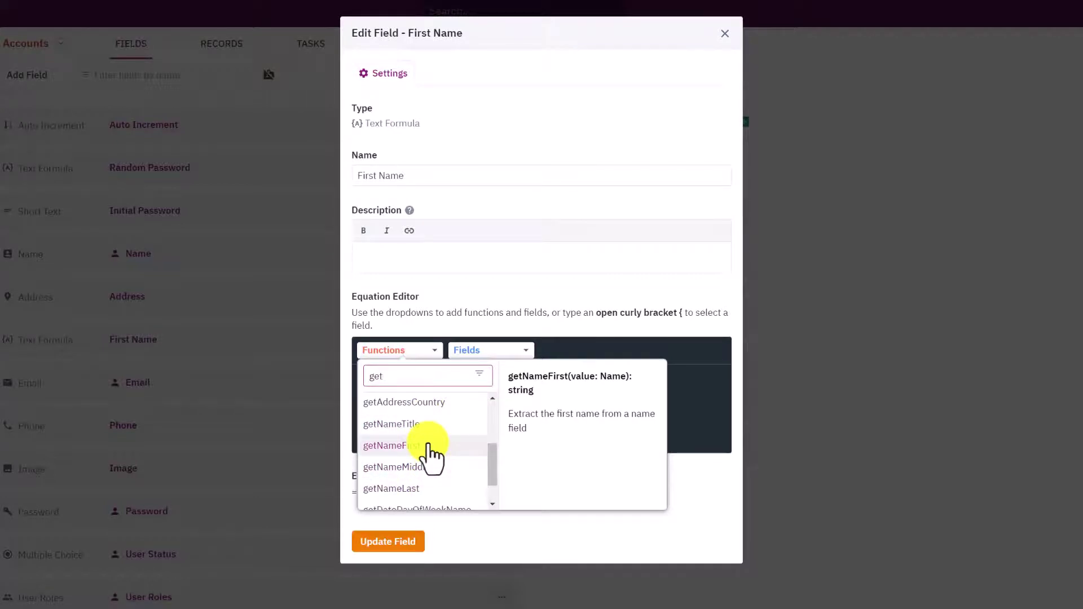
{"action": "left_click", "coordinate": [428, 451]}
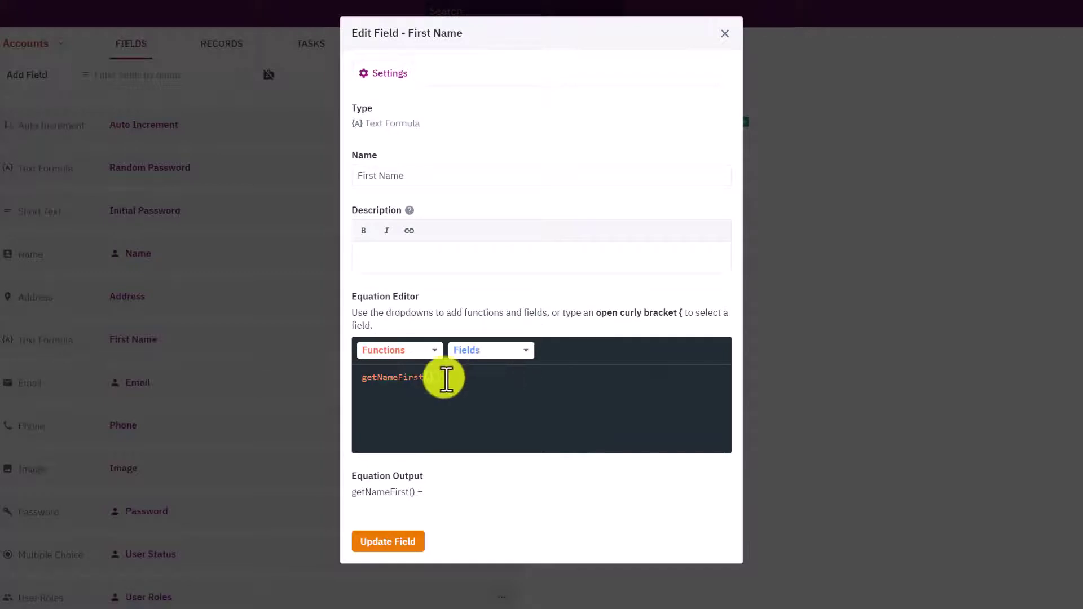
{"action": "left_click", "coordinate": [486, 352]}
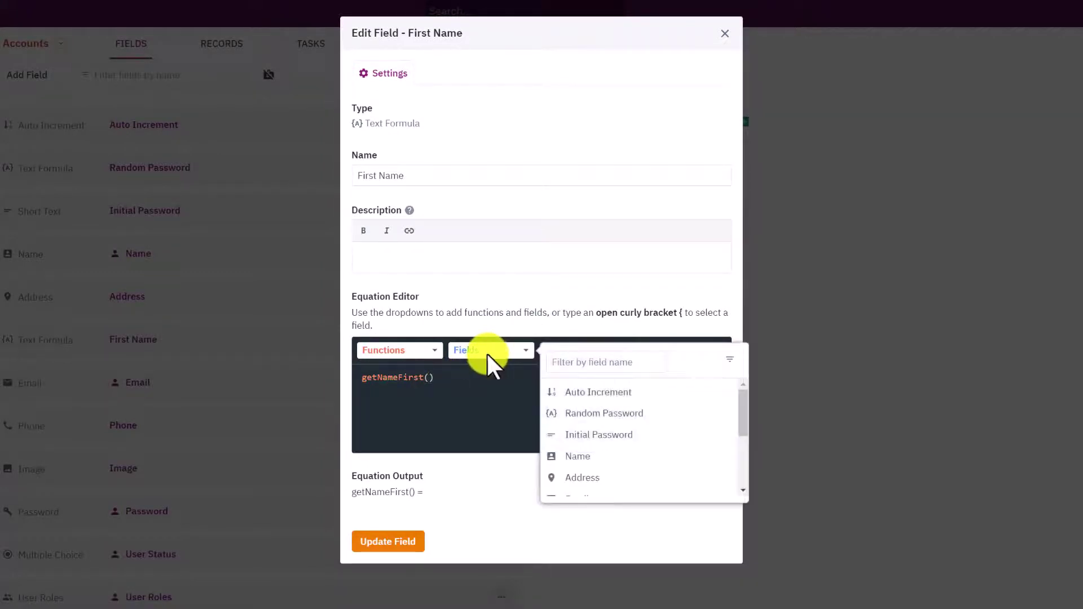
{"action": "left_click", "coordinate": [571, 456]}
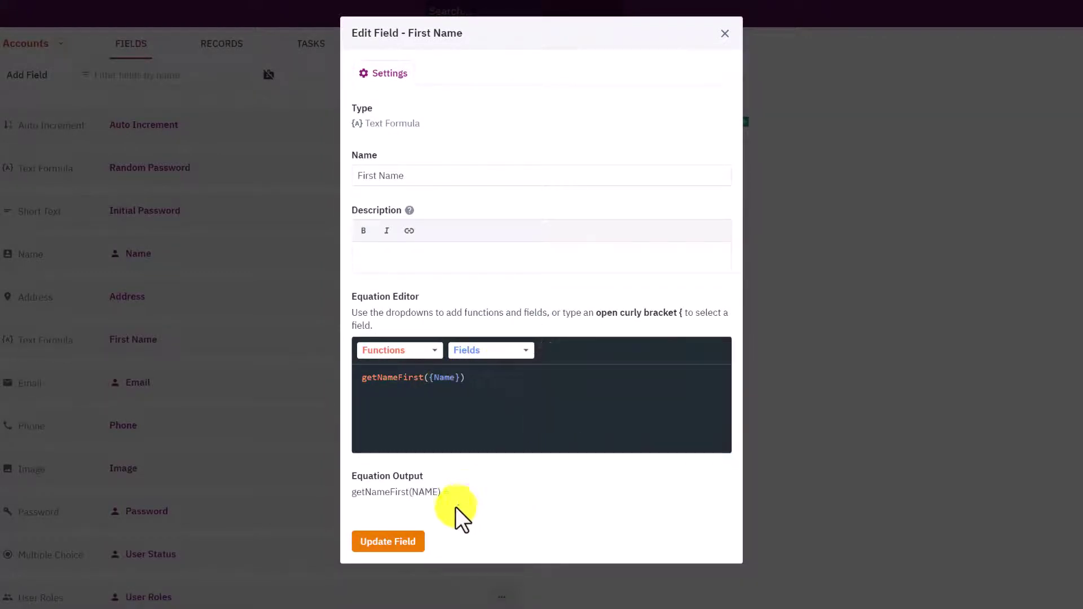
{"action": "left_click", "coordinate": [415, 538]}
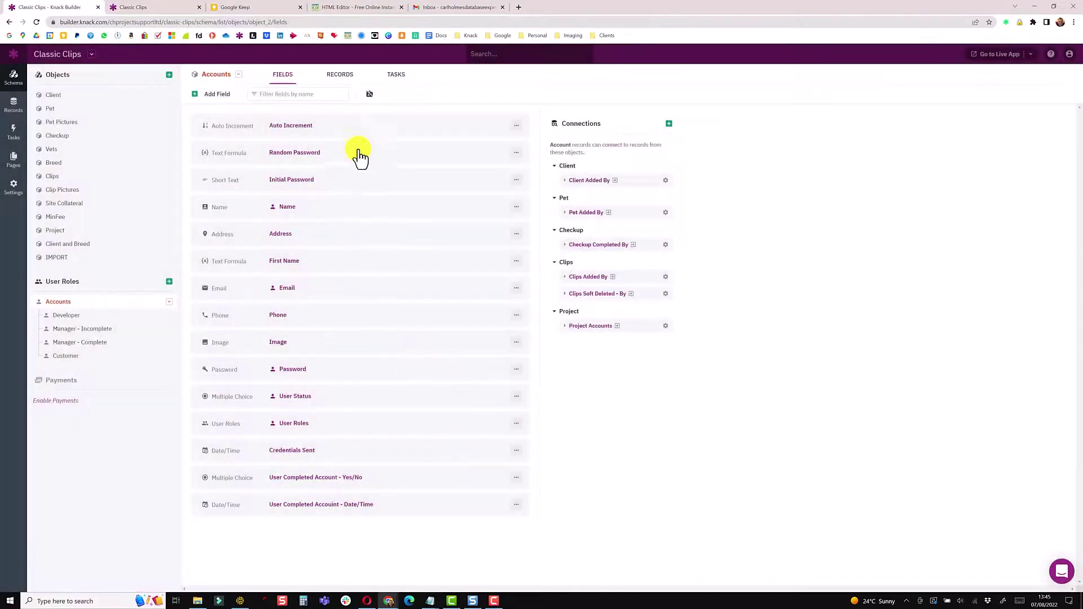
Check the First Name column in the Accounts records, and open the settings of the User Completed Account - Yes/No field.
{"action": "left_click", "coordinate": [350, 84]}
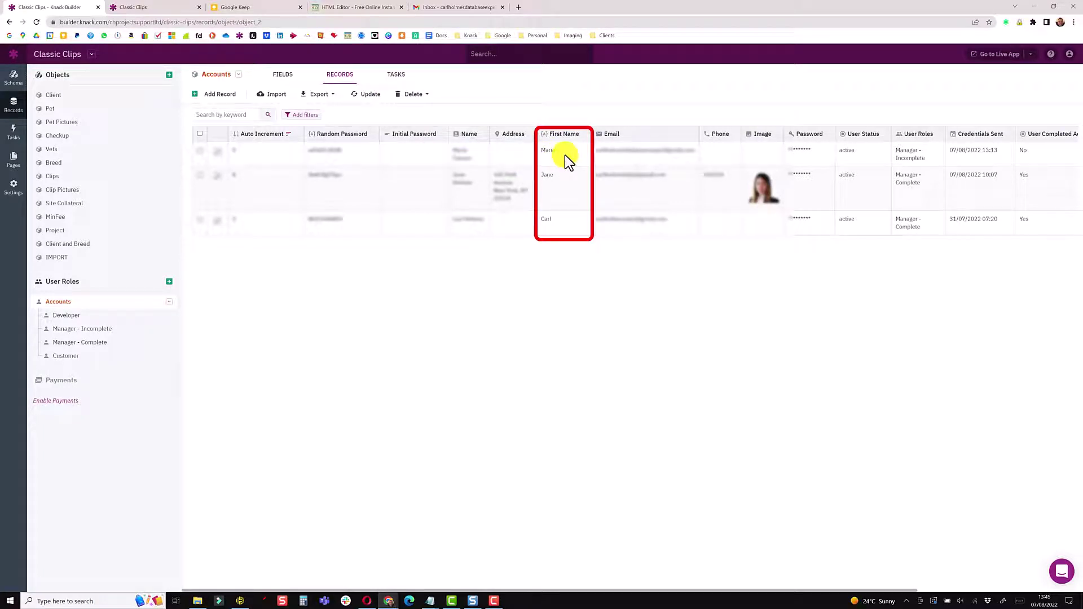
{"action": "left_click", "coordinate": [284, 77]}
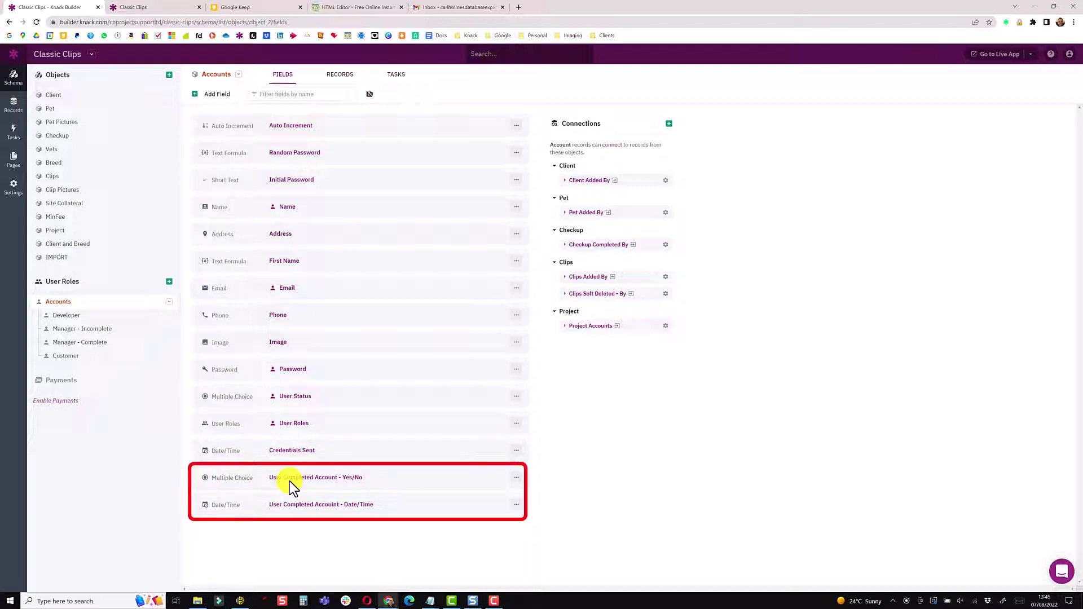
{"action": "left_click", "coordinate": [289, 479]}
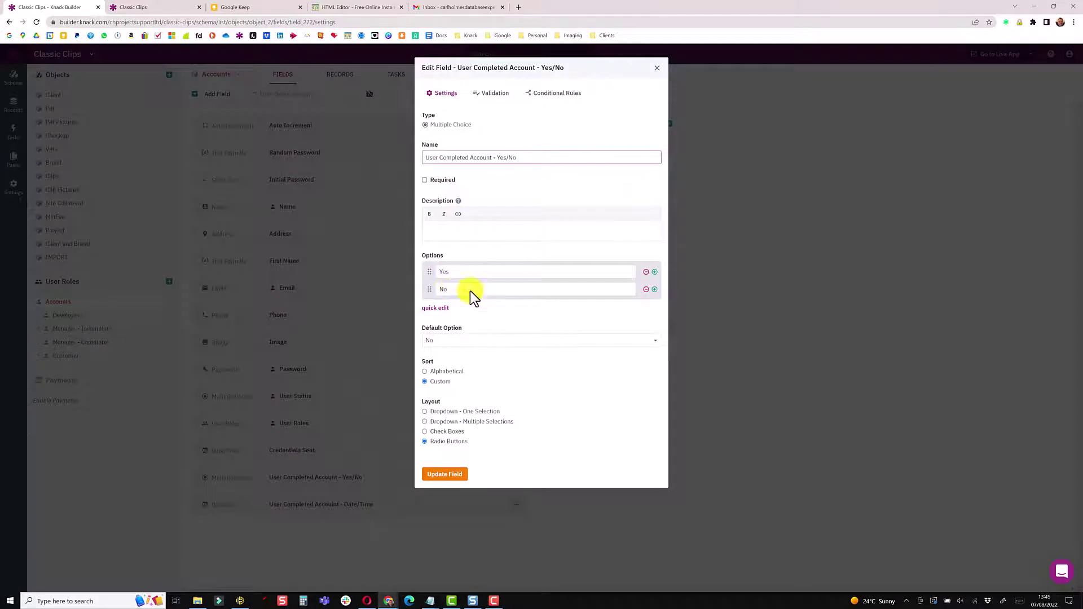
Leave the account completion field's settings and inspect the equation of the Accounts object's Random Password text formula field.
{"action": "left_click", "coordinate": [655, 75]}
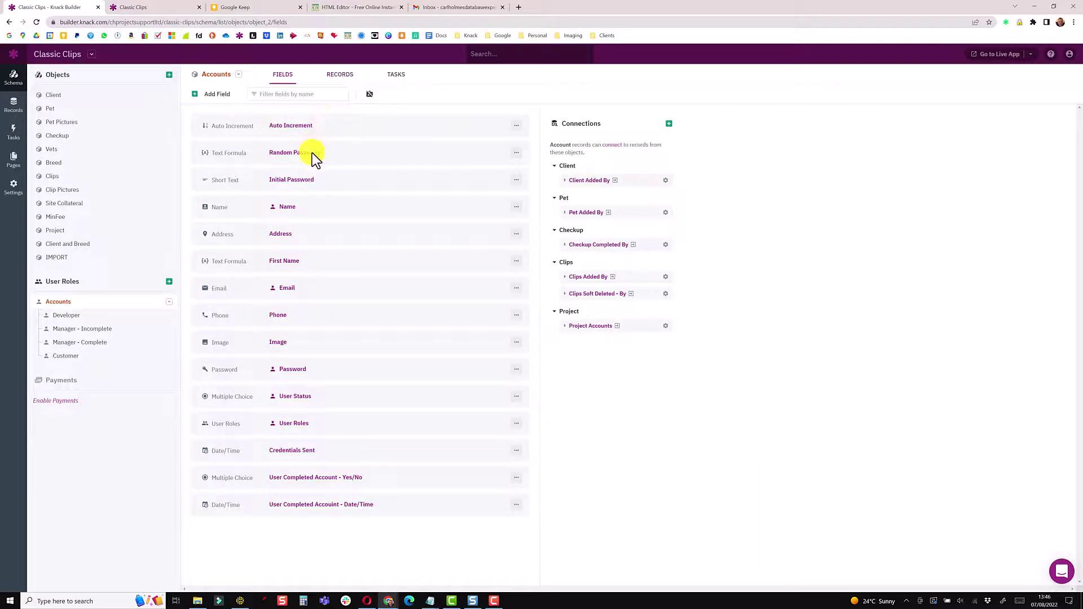
{"action": "left_click", "coordinate": [313, 153]}
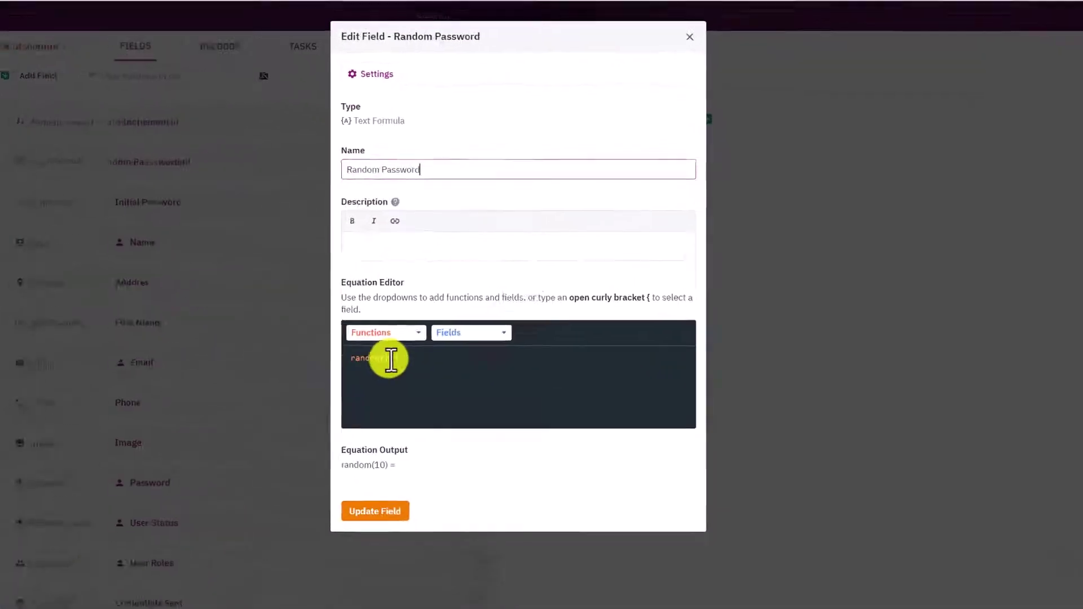
{"action": "left_click", "coordinate": [386, 355]}
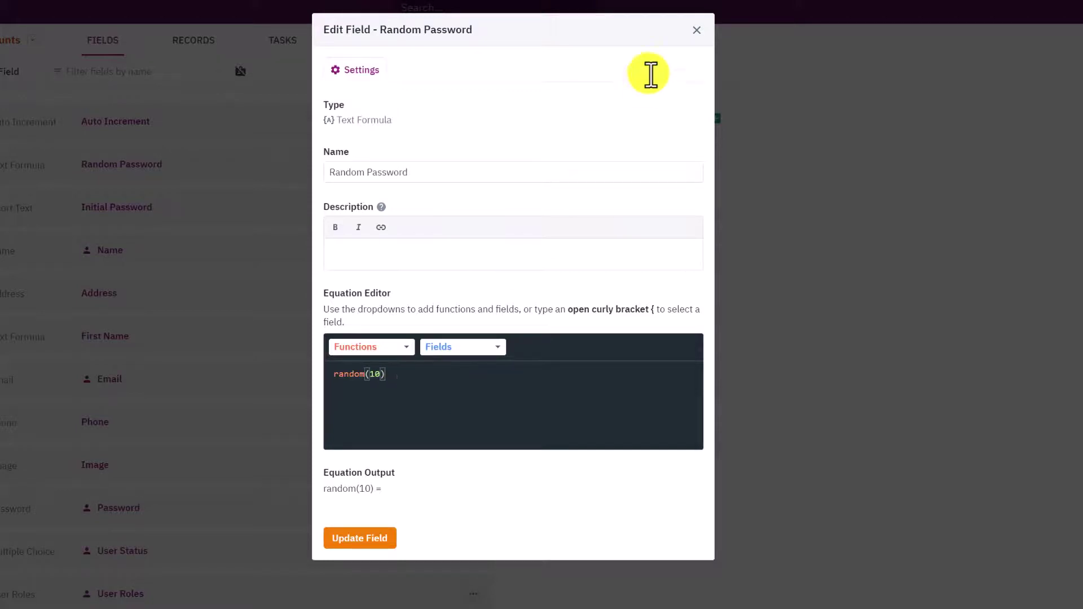
{"action": "left_click", "coordinate": [697, 30]}
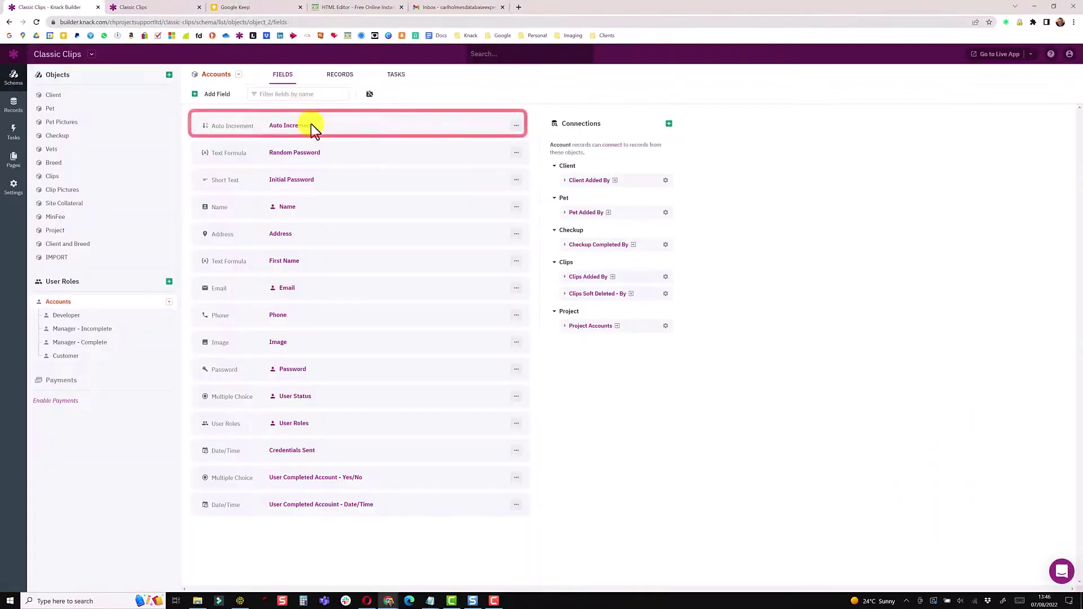
Inspect the Auto Increment column in the Accounts records and copy the newest account's value.
{"action": "left_click", "coordinate": [341, 75]}
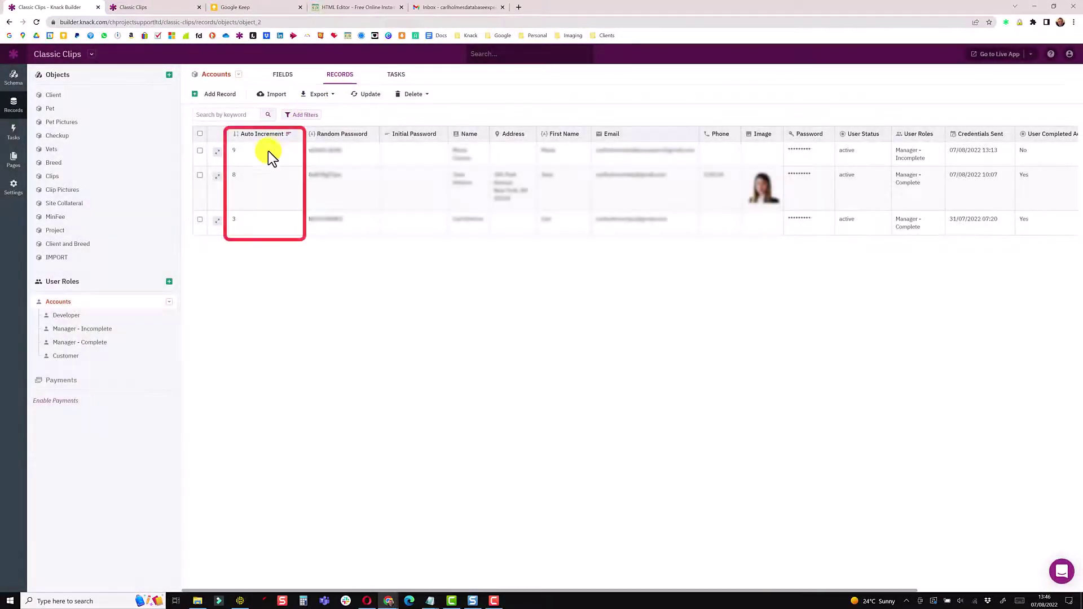
{"action": "double_click", "coordinate": [234, 151]}
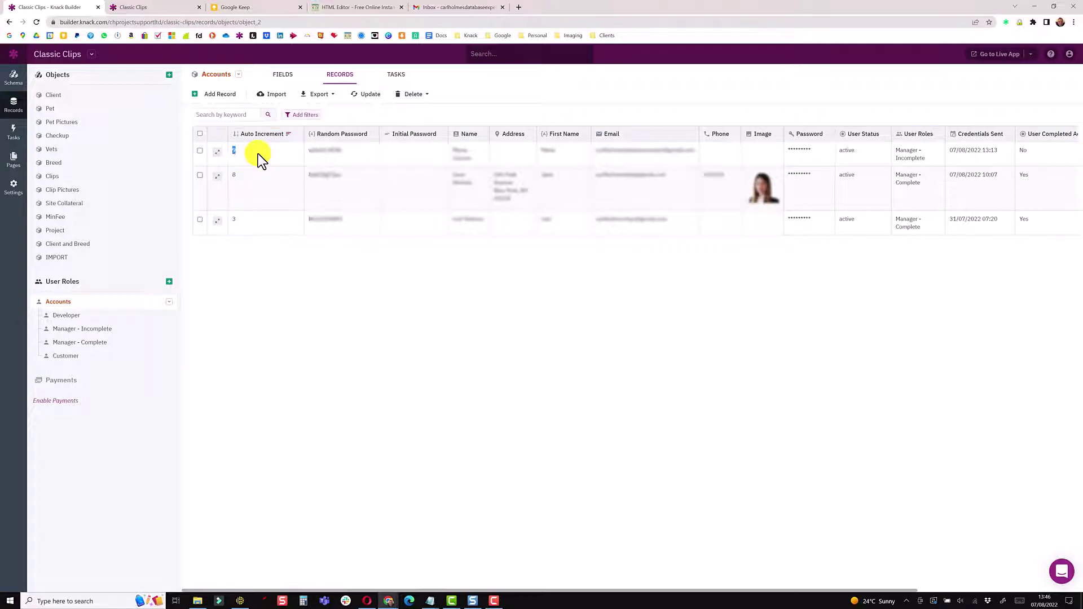
{"action": "key", "text": "ctrl+c"}
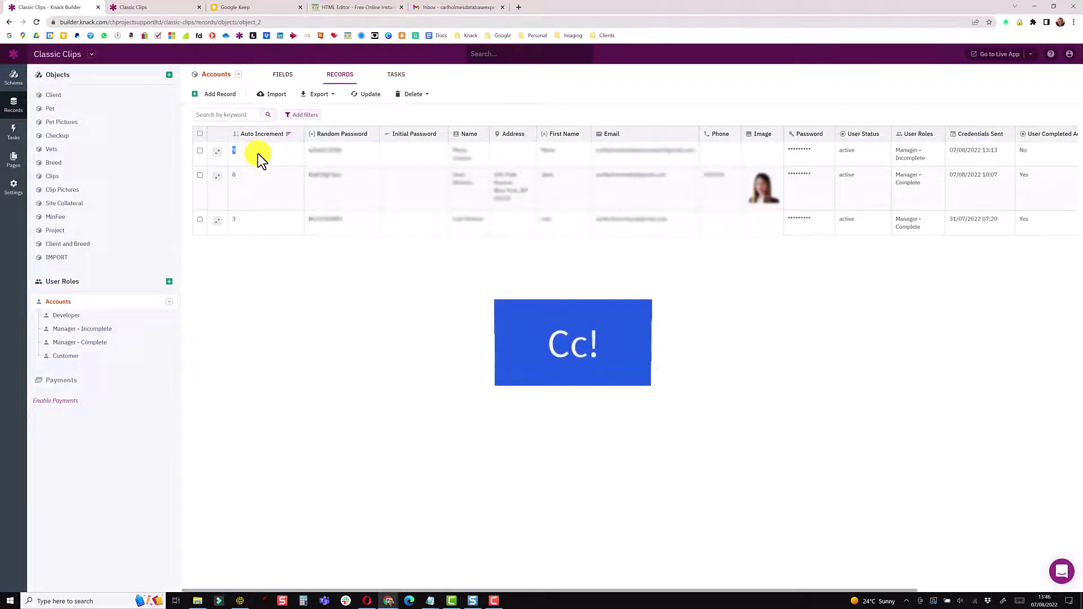
Edit the Random Password field's equation by inserting the {Auto Increment} field in front of random(10).
{"action": "left_click", "coordinate": [374, 137]}
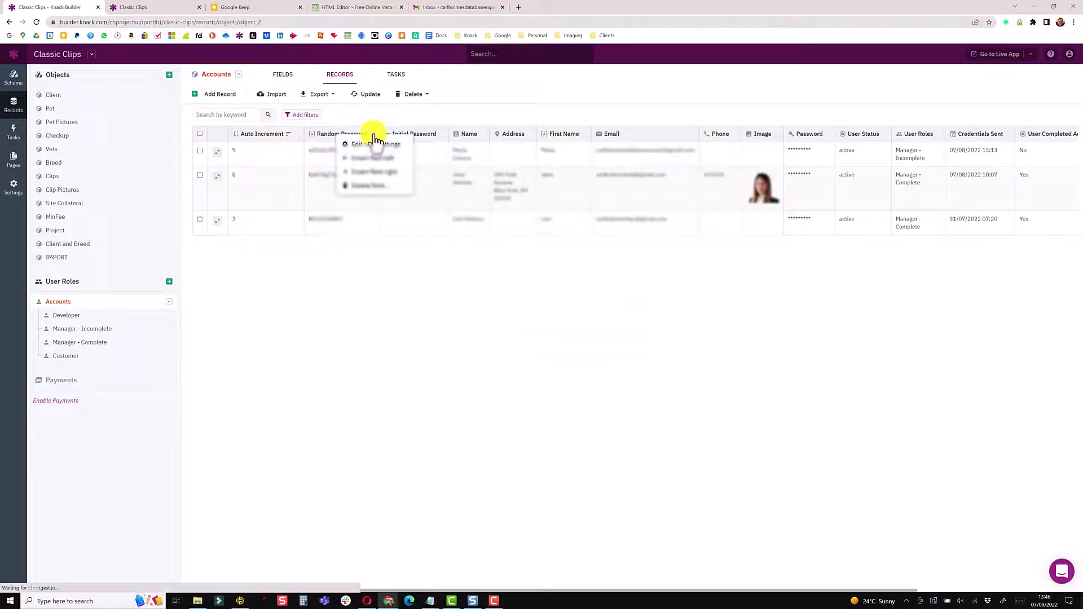
{"action": "left_click", "coordinate": [371, 145]}
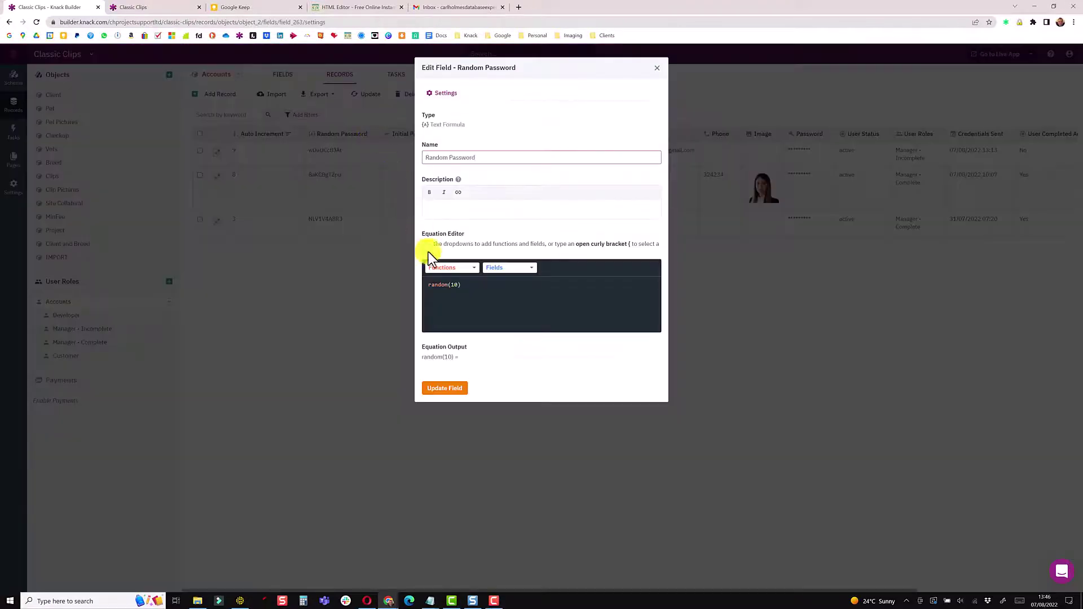
{"action": "left_click", "coordinate": [428, 289]}
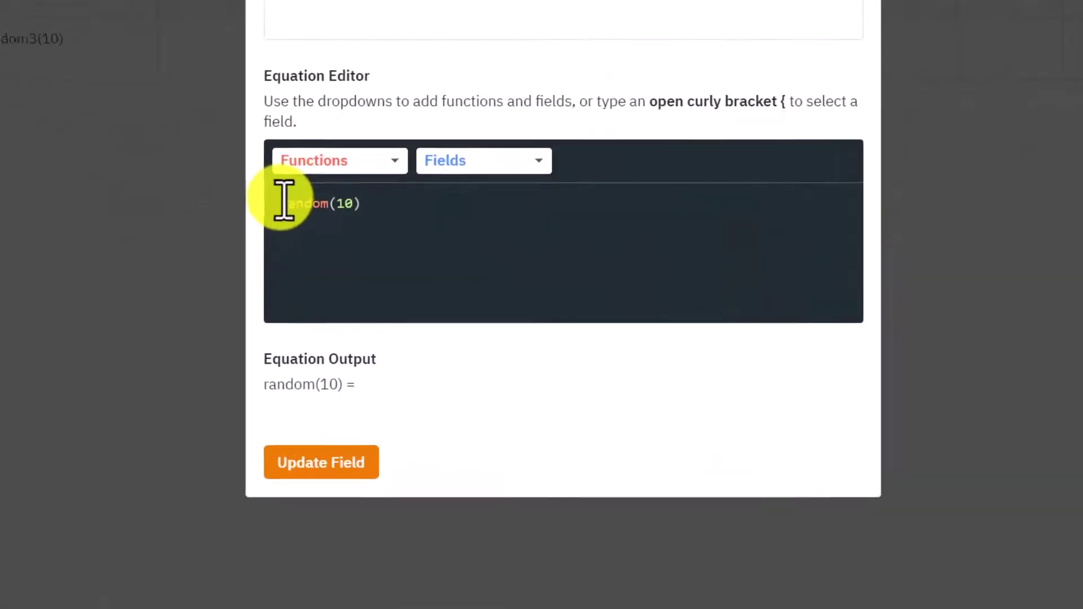
{"action": "left_click", "coordinate": [477, 161]}
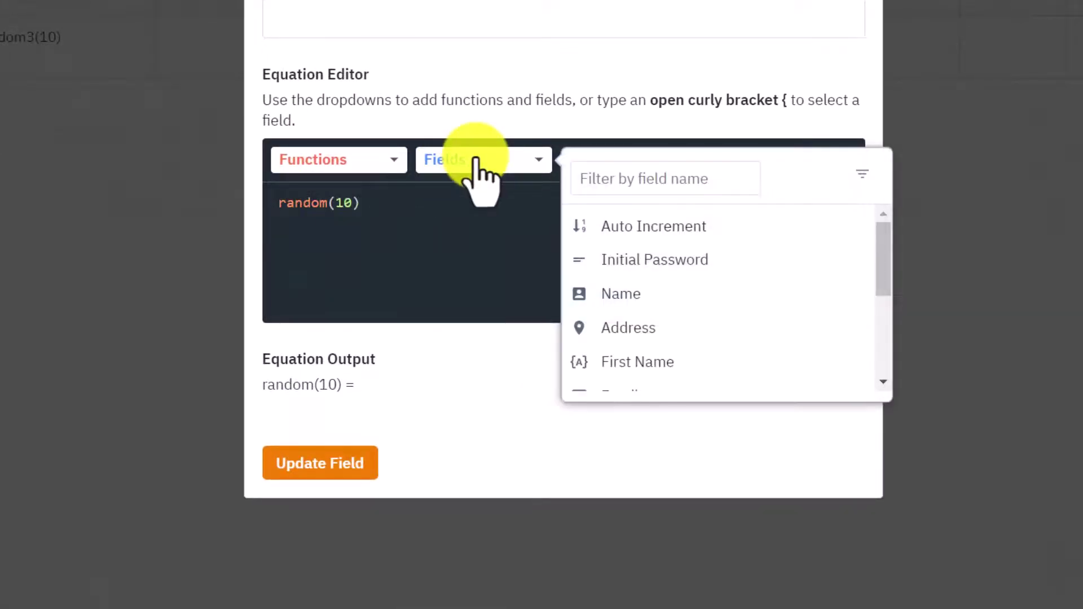
{"action": "left_click", "coordinate": [649, 236]}
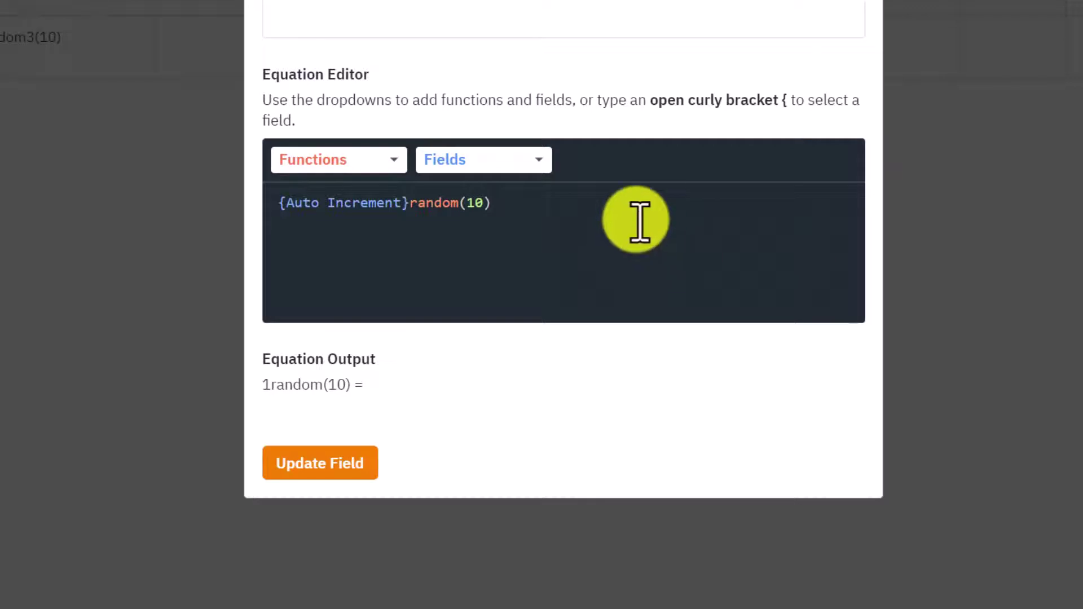
Insert the text Cc! between {Auto Increment} and random(10) in the Random Password equation and update the field.
{"action": "left_click", "coordinate": [408, 204]}
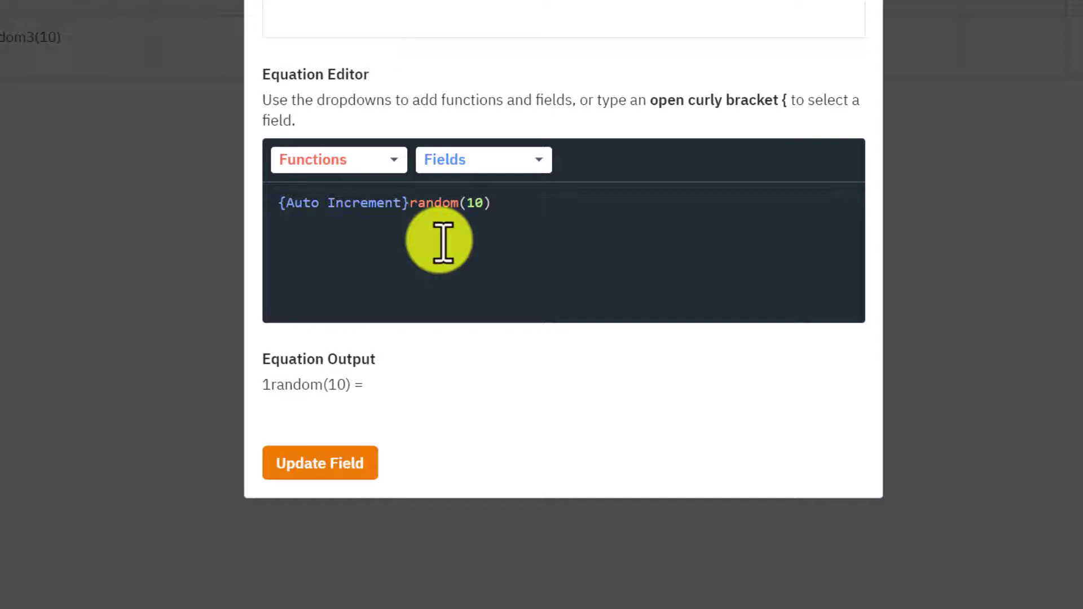
{"action": "type", "text": "C"}
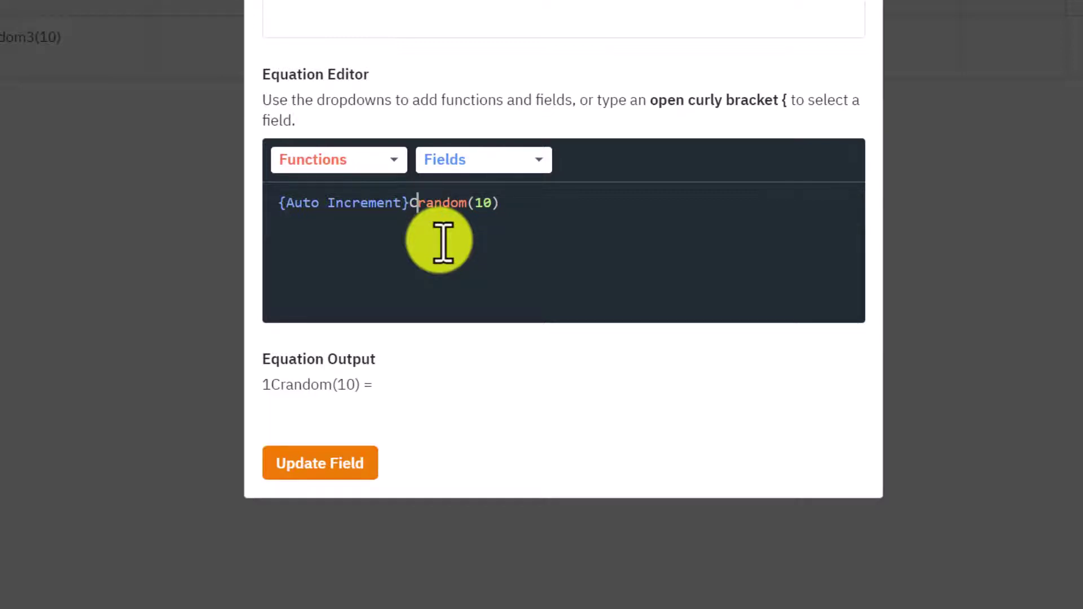
{"action": "type", "text": "C"}
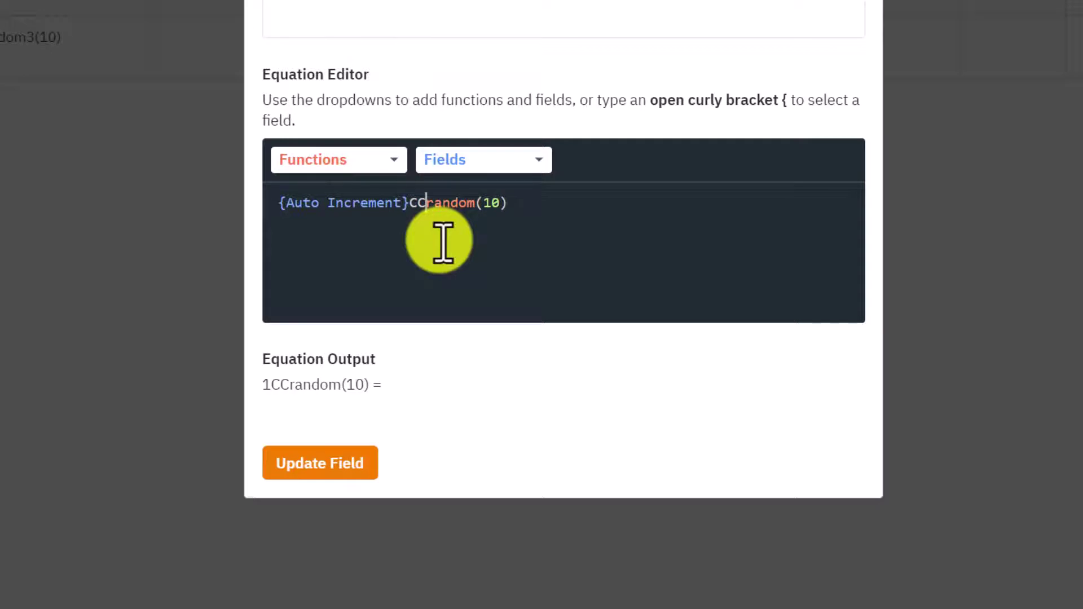
{"action": "key", "text": "BackSpace"}
{"action": "type", "text": "c"}
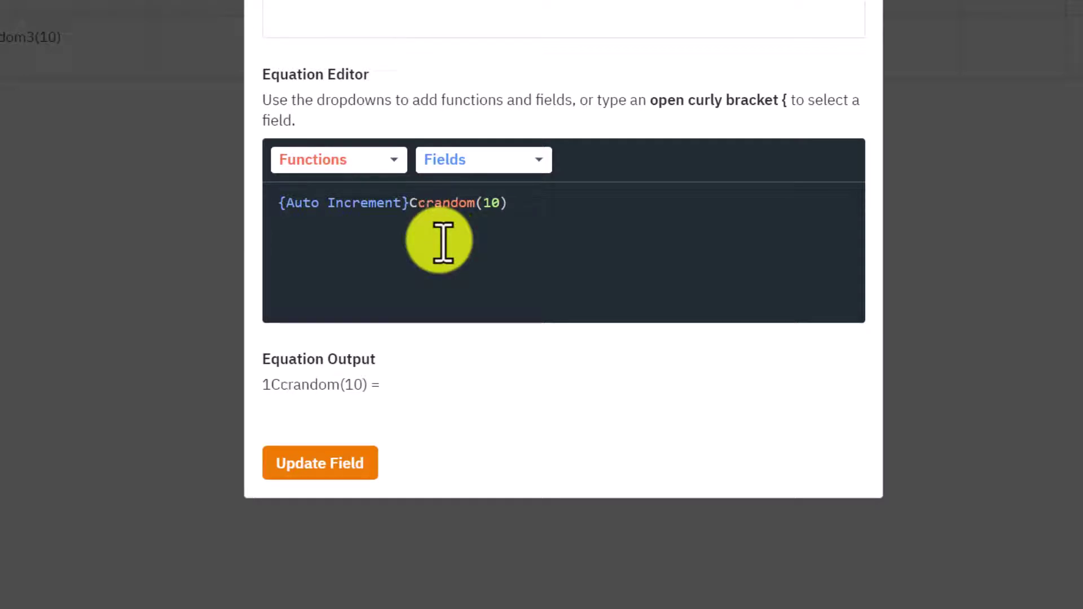
{"action": "type", "text": "!"}
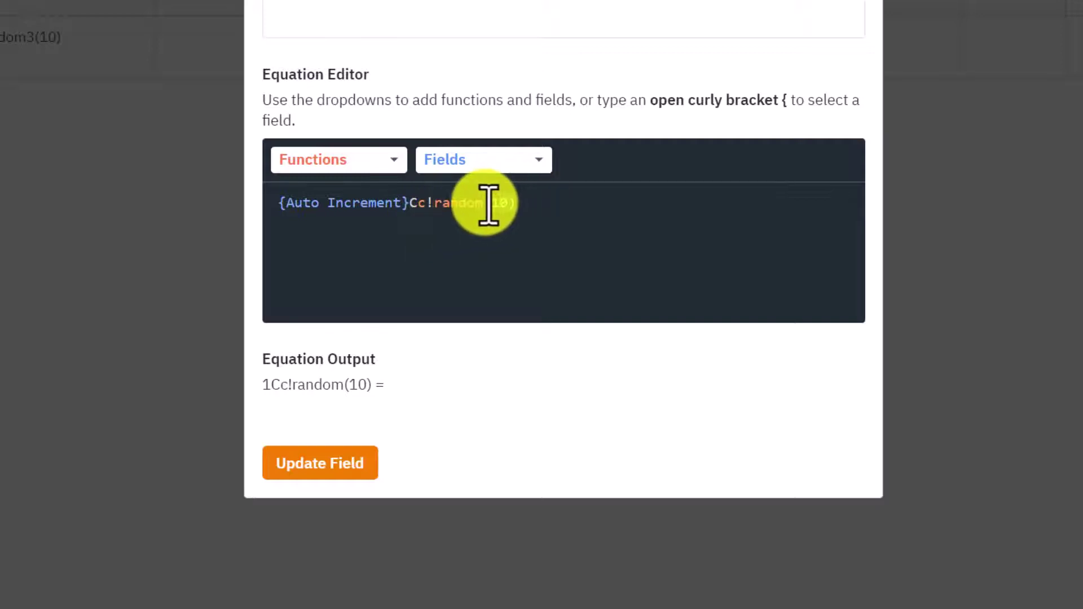
{"action": "left_click", "coordinate": [326, 465]}
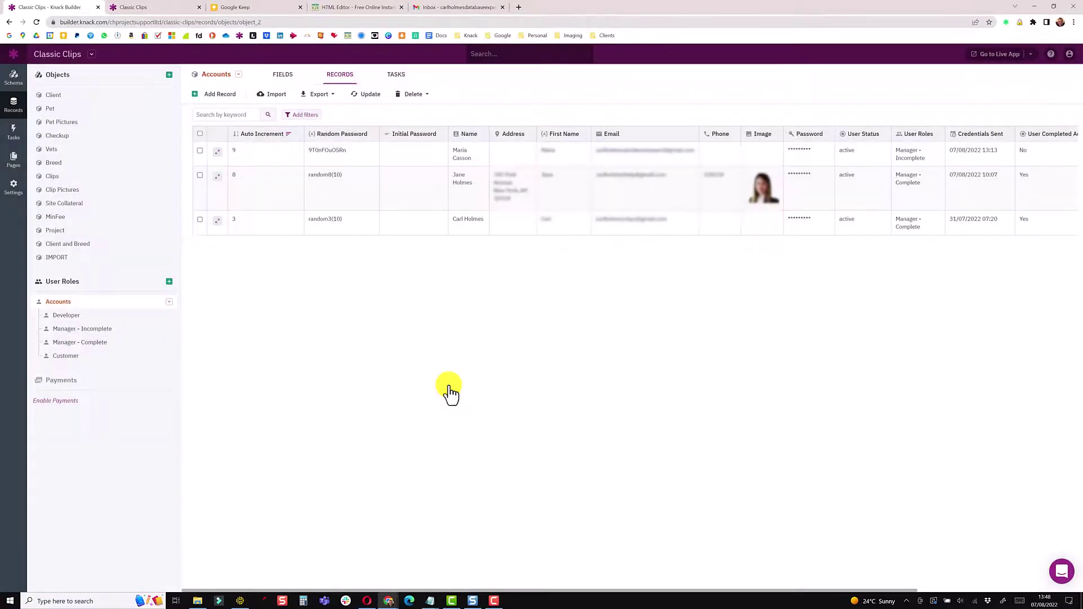
Resubmit the newest account's Name value unchanged four times, checking how its Random Password value regenerates.
{"action": "left_click", "coordinate": [466, 155]}
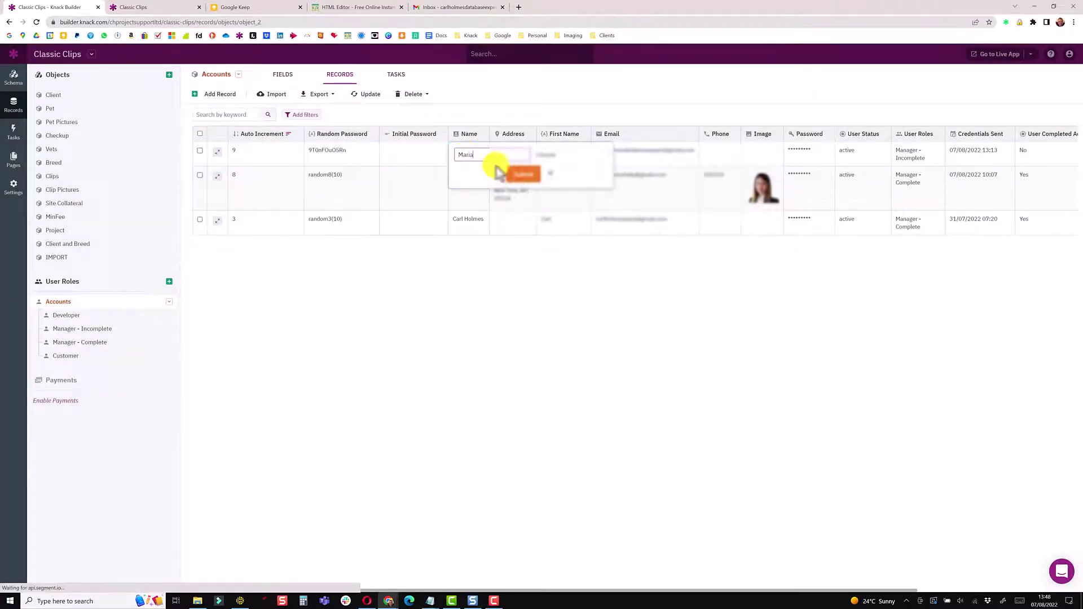
{"action": "left_click", "coordinate": [529, 177]}
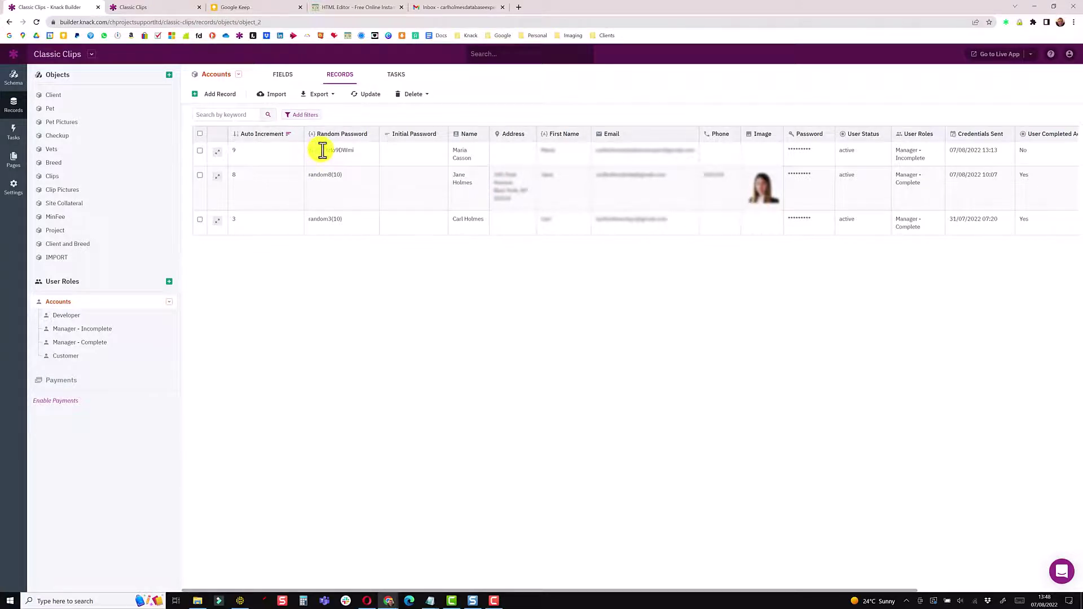
{"action": "left_click_drag", "start_coordinate": [322, 150], "coordinate": [361, 152]}
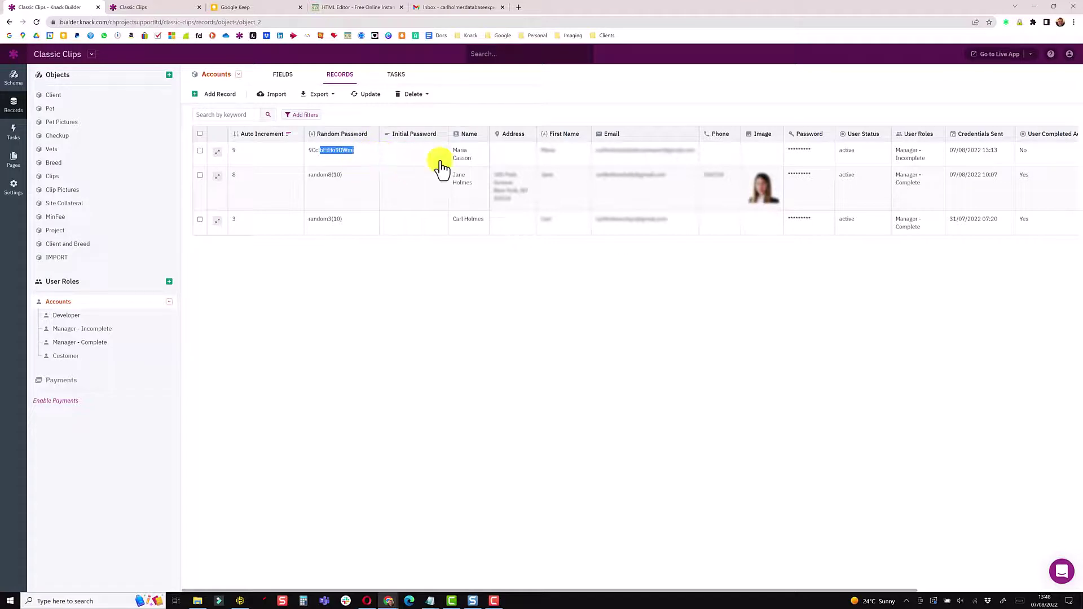
{"action": "left_click", "coordinate": [468, 159]}
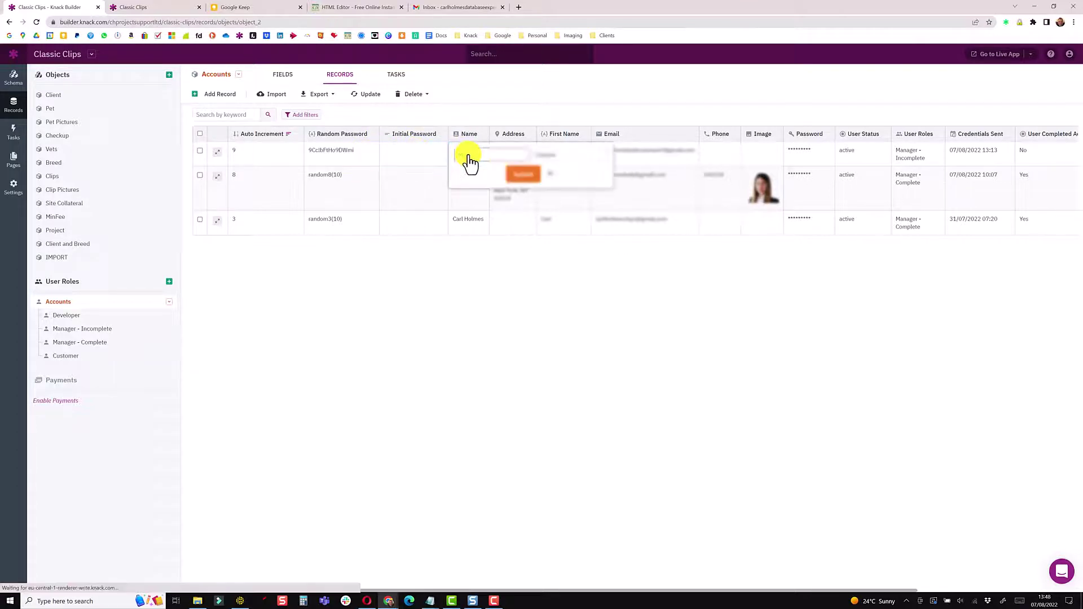
{"action": "left_click", "coordinate": [523, 174]}
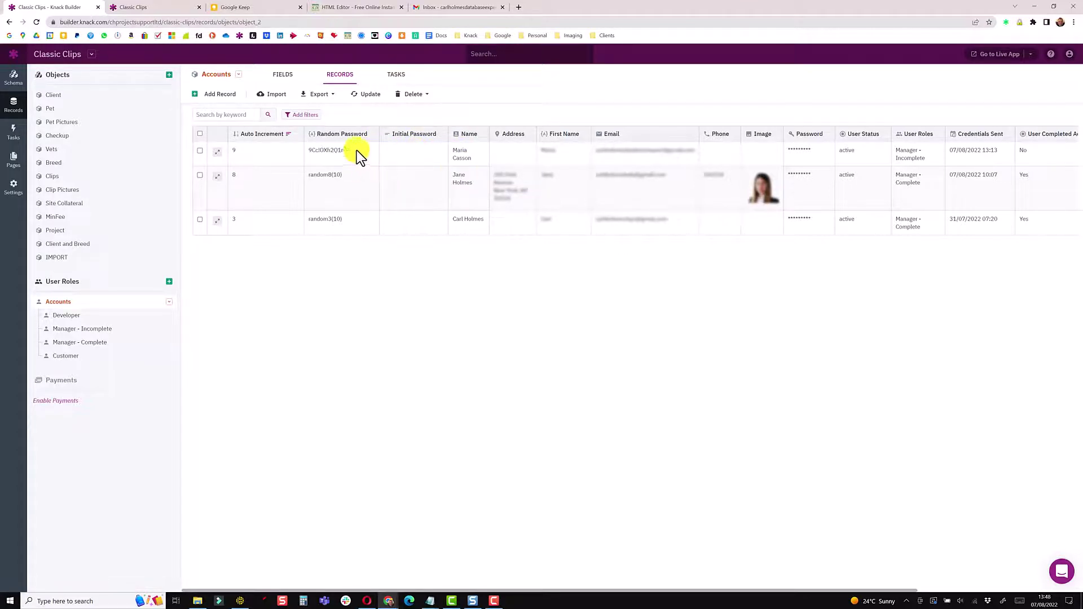
{"action": "double_click", "coordinate": [326, 150]}
{"action": "left_click", "coordinate": [472, 163]}
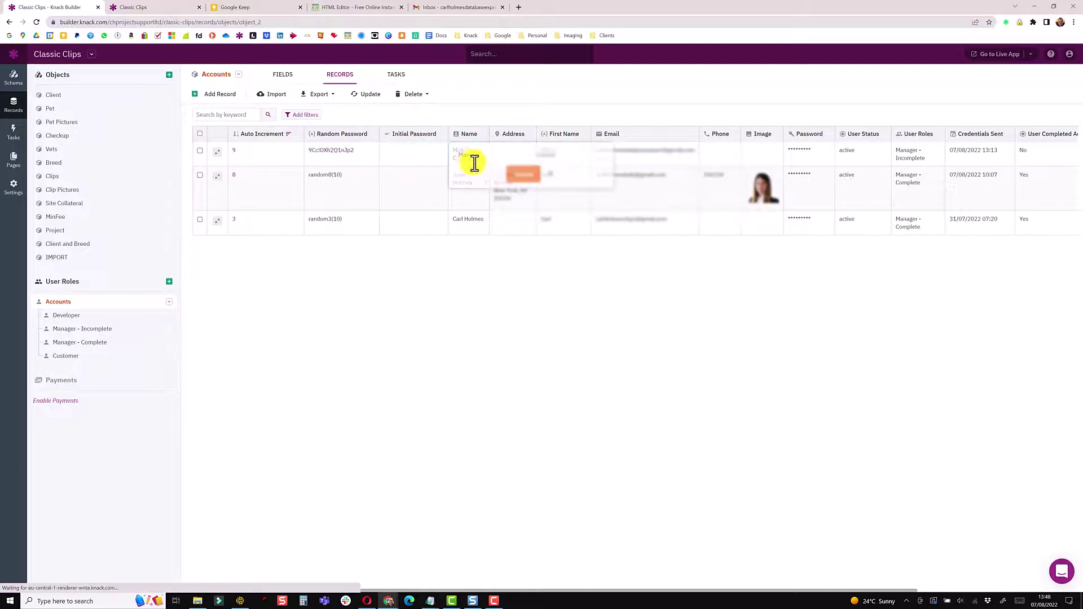
{"action": "left_click", "coordinate": [515, 176]}
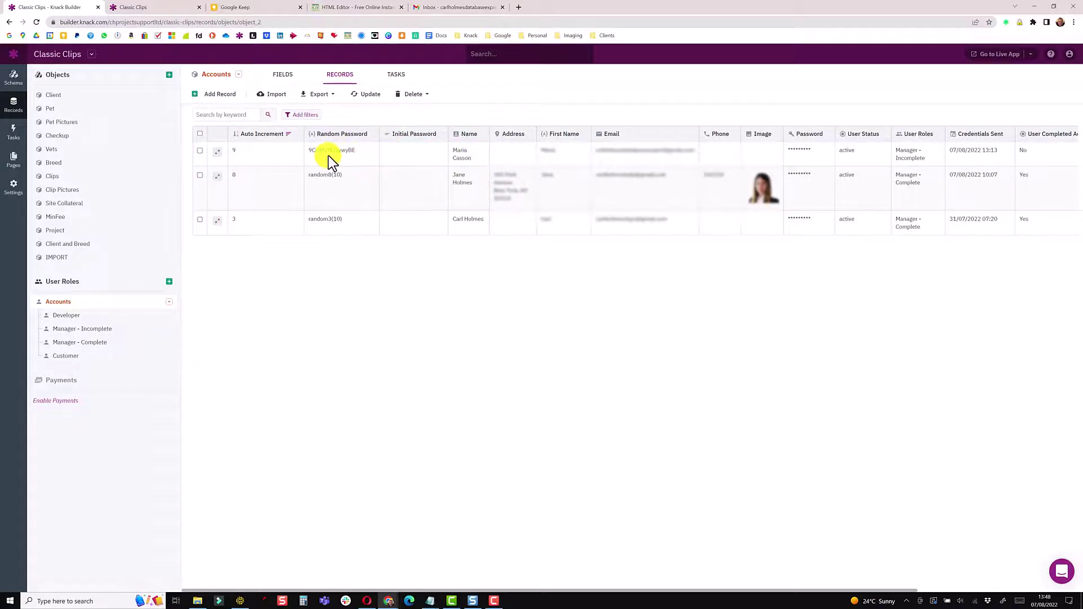
{"action": "left_click", "coordinate": [472, 160]}
{"action": "left_click", "coordinate": [517, 174]}
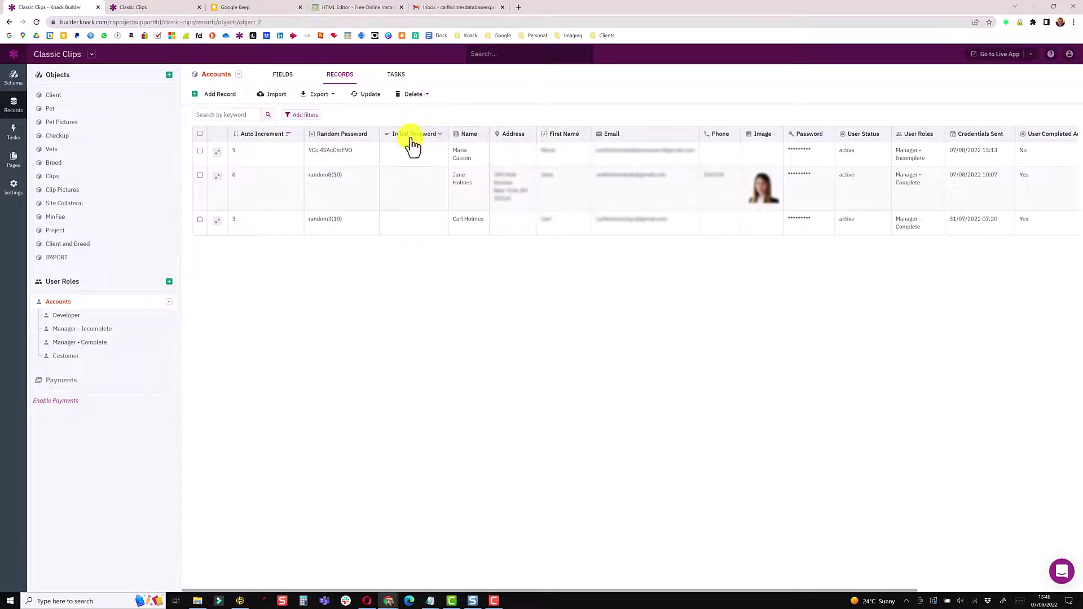
Open the settings of the Initial Password field and check its field type and name.
{"action": "left_click", "coordinate": [442, 135]}
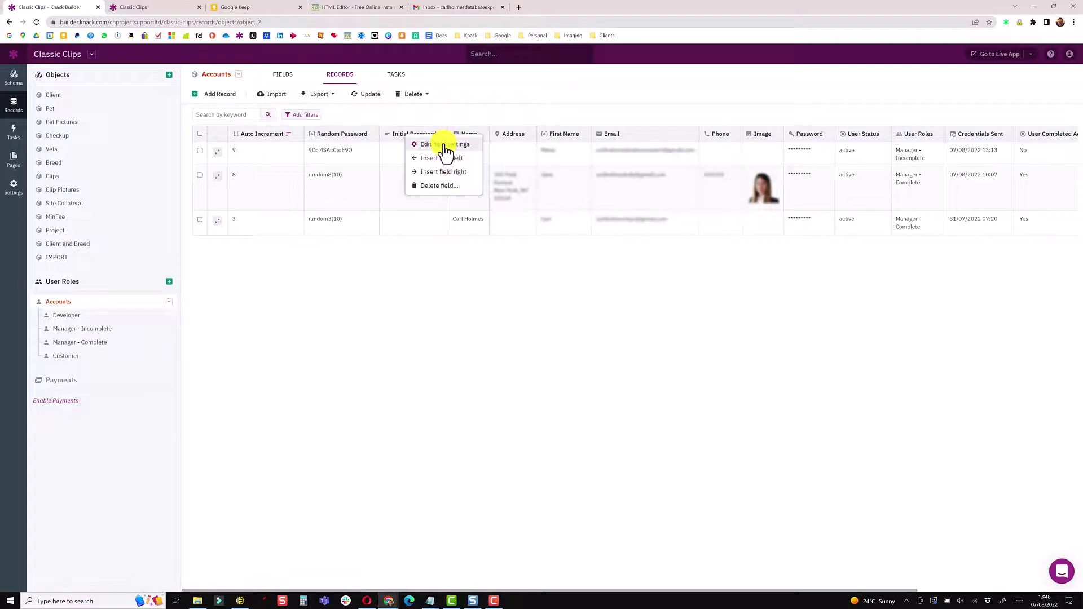
{"action": "left_click", "coordinate": [445, 144]}
{"action": "left_click_drag", "start_coordinate": [459, 125], "coordinate": [426, 129]}
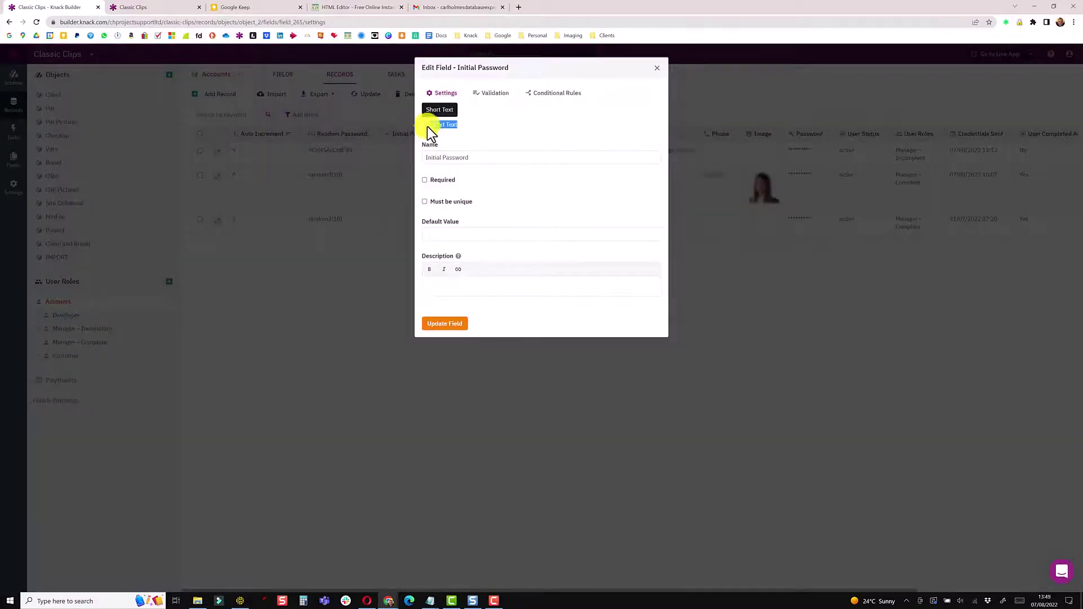
{"action": "left_click_drag", "start_coordinate": [478, 155], "coordinate": [424, 156]}
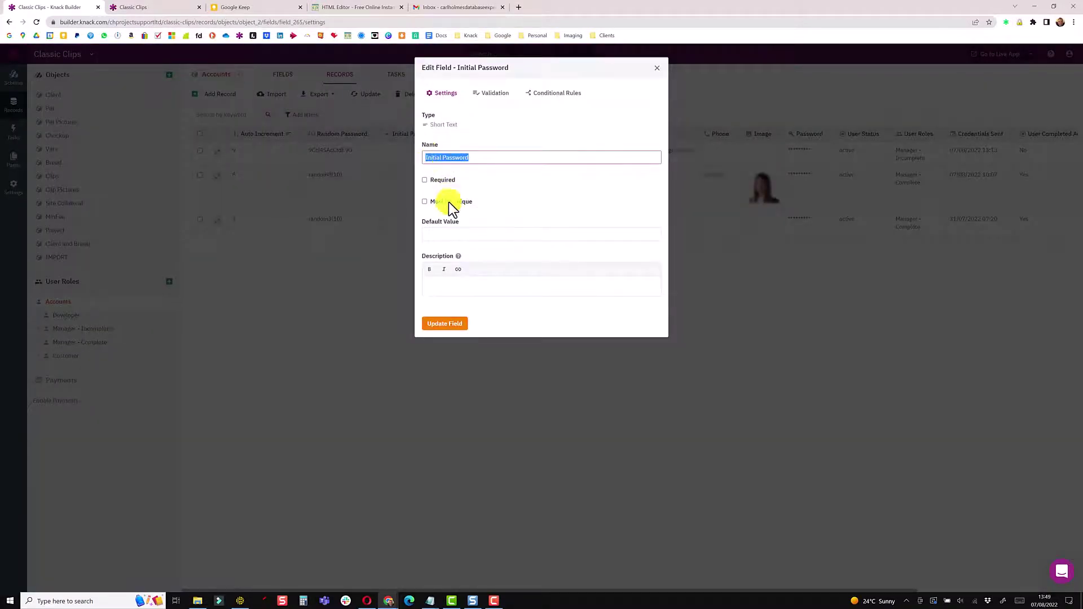
Add a conditional rule to the Initial Password field with the criterion Initial Password is blank.
{"action": "left_click", "coordinate": [555, 97]}
{"action": "left_click", "coordinate": [461, 142]}
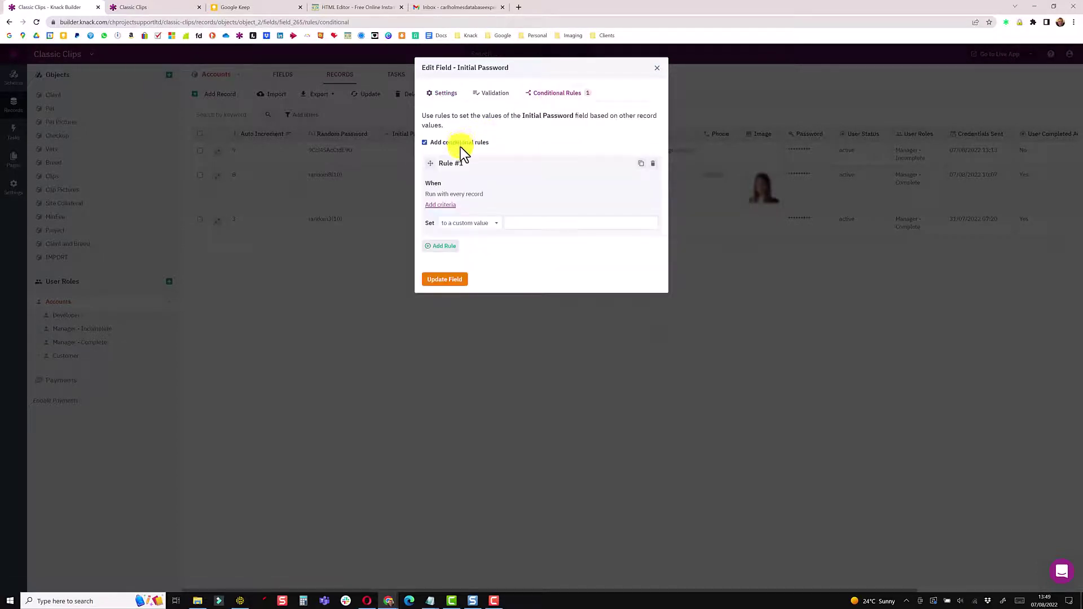
{"action": "left_click", "coordinate": [439, 205]}
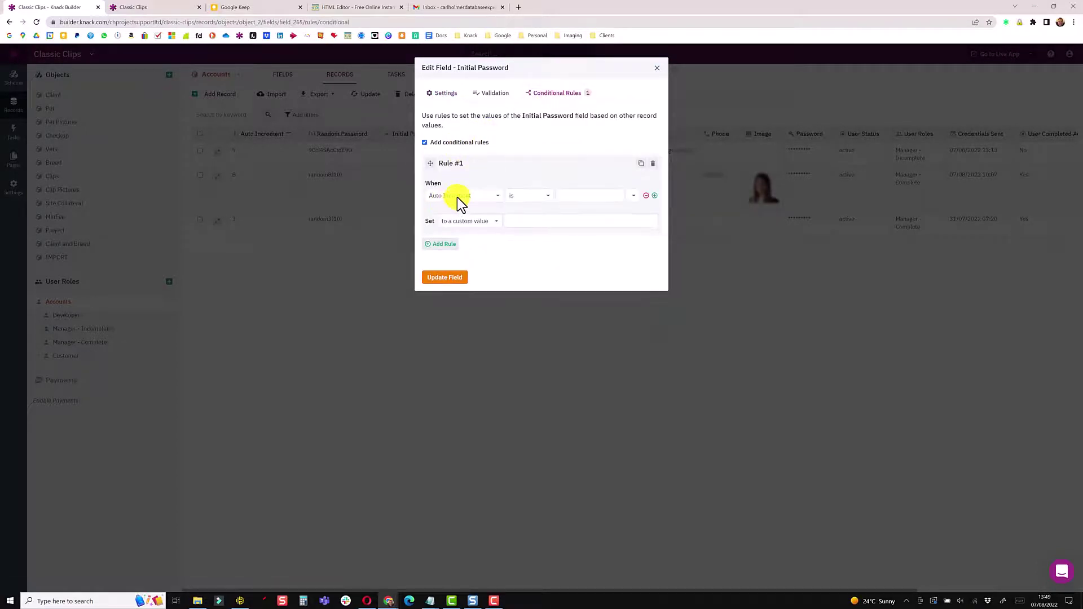
{"action": "left_click", "coordinate": [459, 197]}
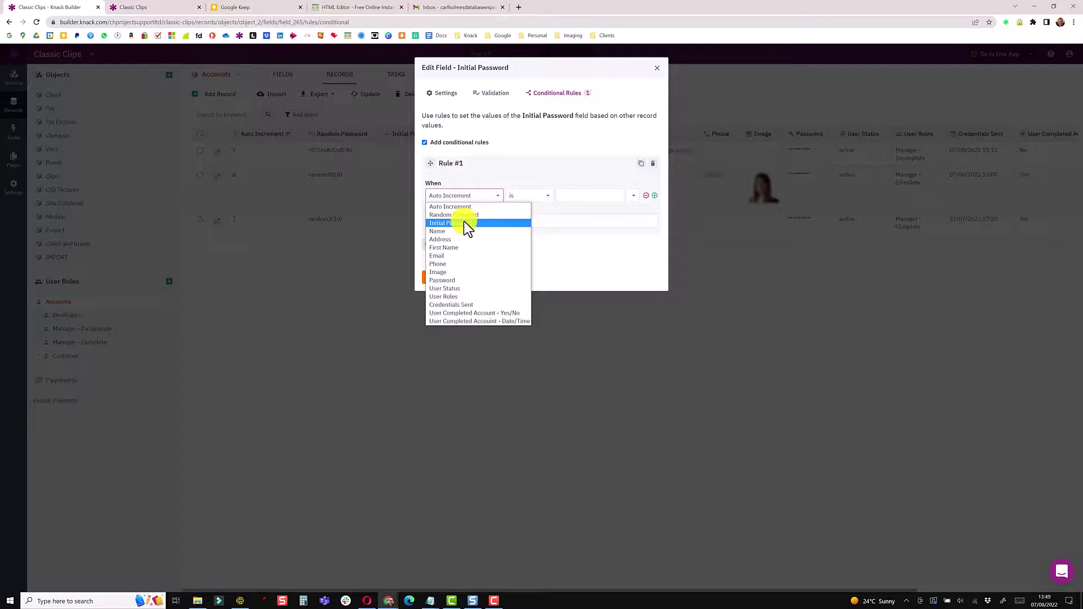
{"action": "left_click", "coordinate": [463, 222]}
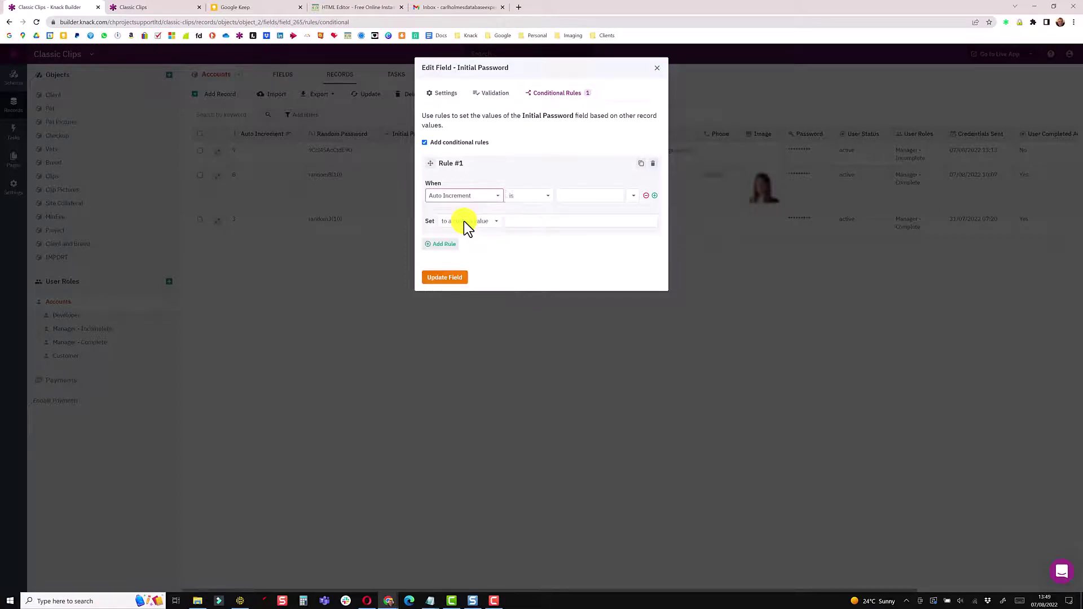
{"action": "left_click", "coordinate": [522, 195]}
{"action": "left_click", "coordinate": [526, 255]}
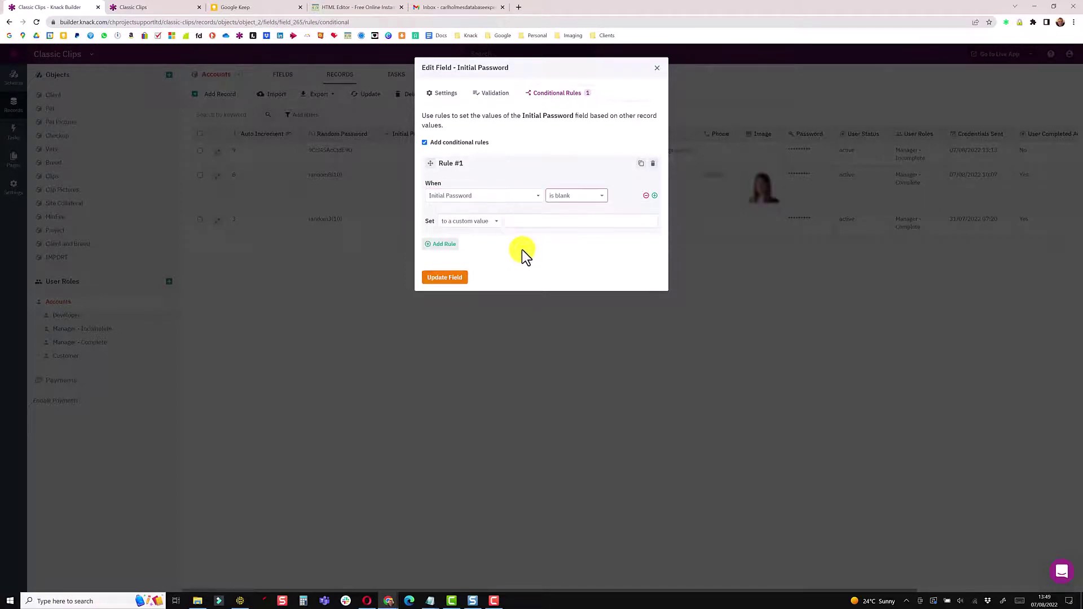
Make the rule set Initial Password to the field value of Random Password, and update the field.
{"action": "left_click", "coordinate": [480, 224]}
{"action": "left_click", "coordinate": [475, 239]}
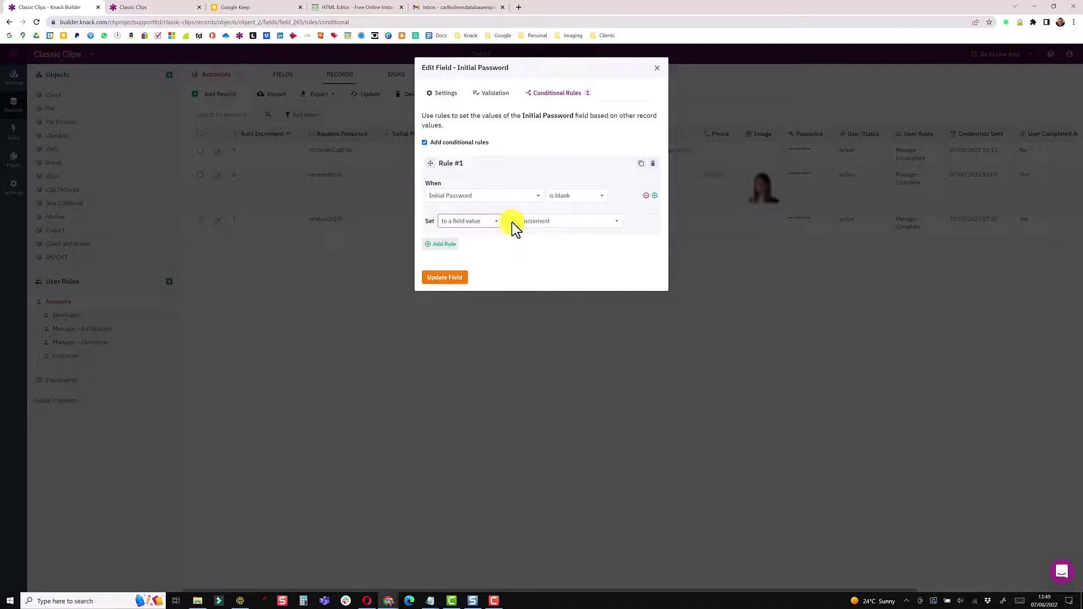
{"action": "left_click", "coordinate": [512, 221]}
{"action": "left_click", "coordinate": [522, 239]}
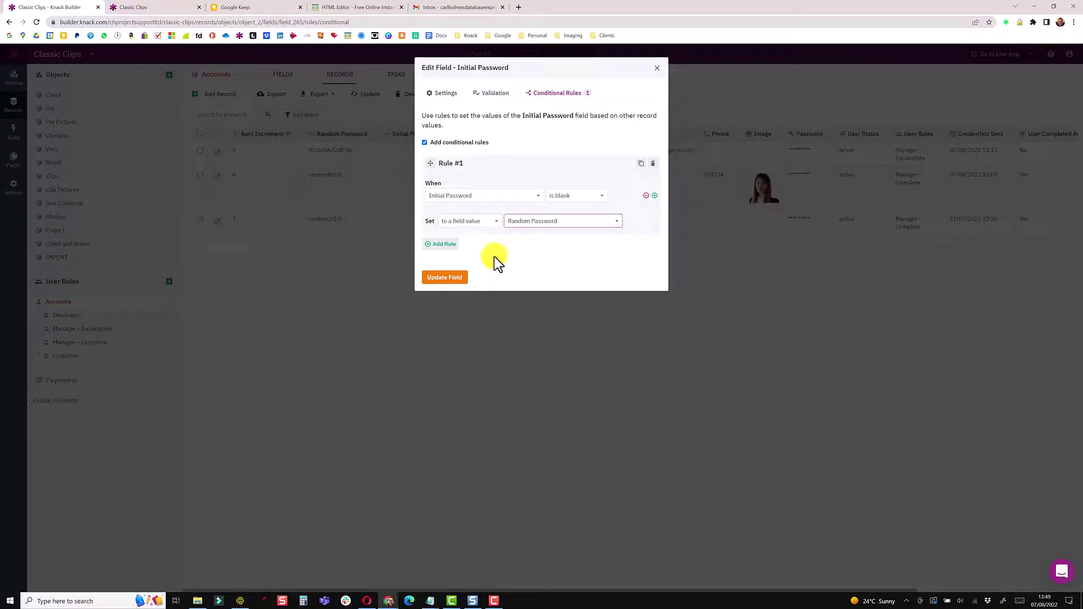
{"action": "left_click", "coordinate": [459, 276]}
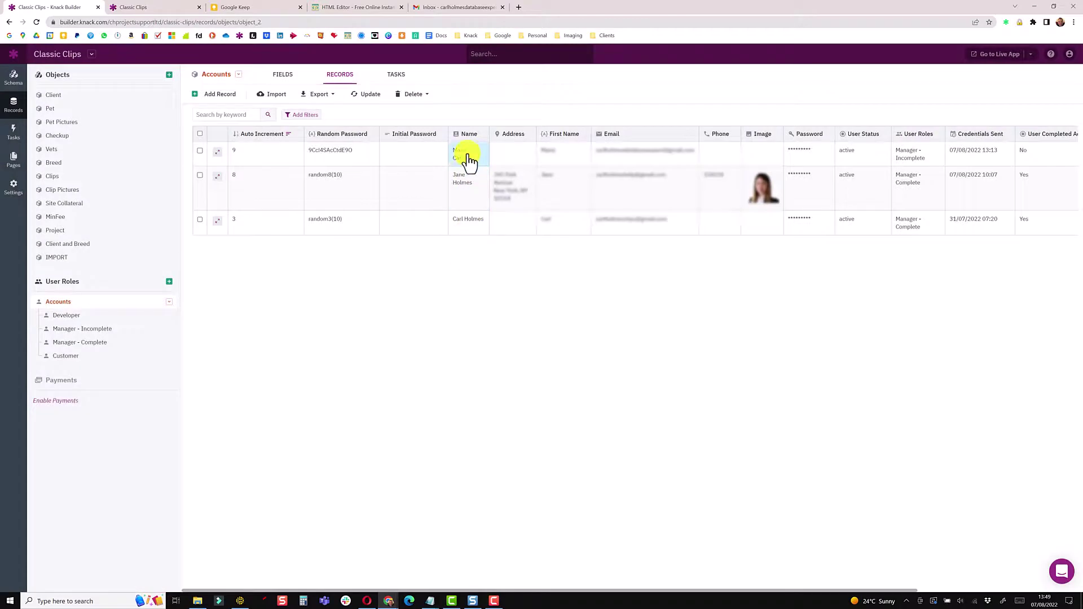
Resubmit the newest account's Name unchanged to trigger the new rule, and check its Initial Password value.
{"action": "left_click", "coordinate": [468, 160]}
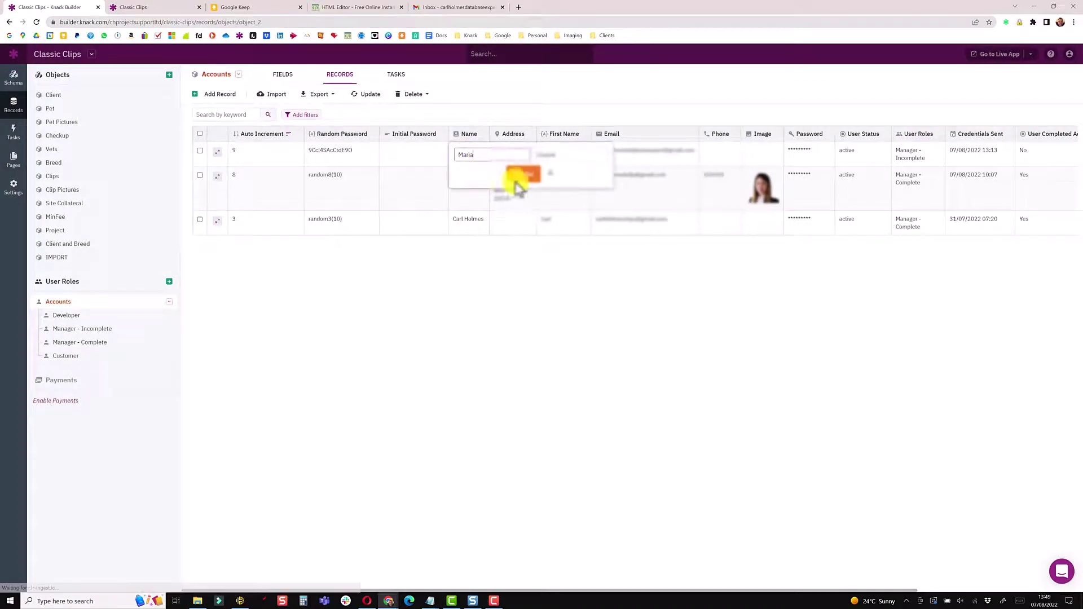
{"action": "left_click", "coordinate": [516, 185]}
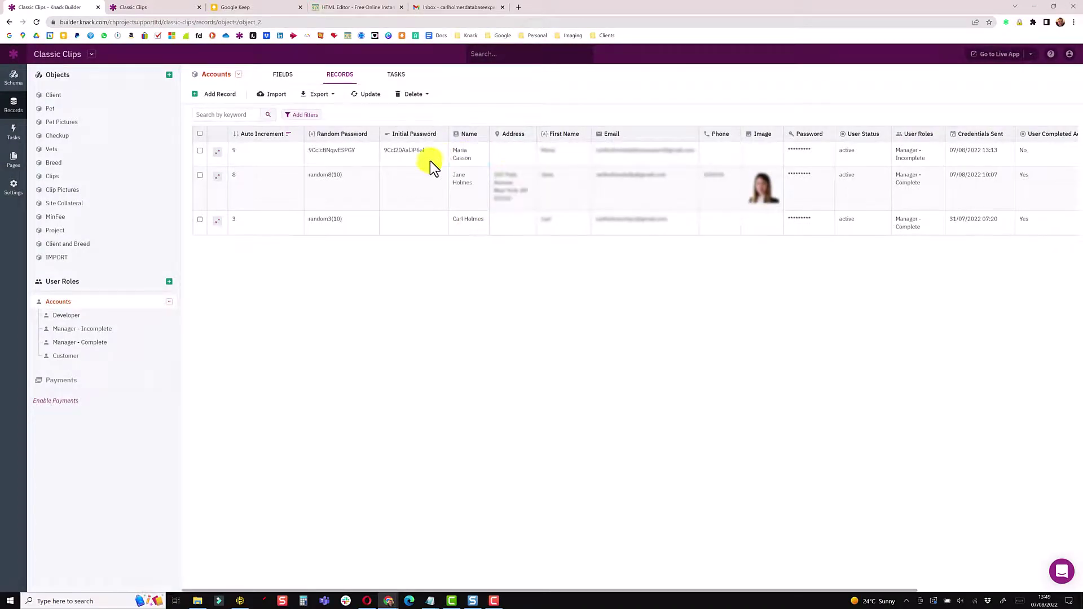
{"action": "left_click_drag", "start_coordinate": [427, 153], "coordinate": [388, 153]}
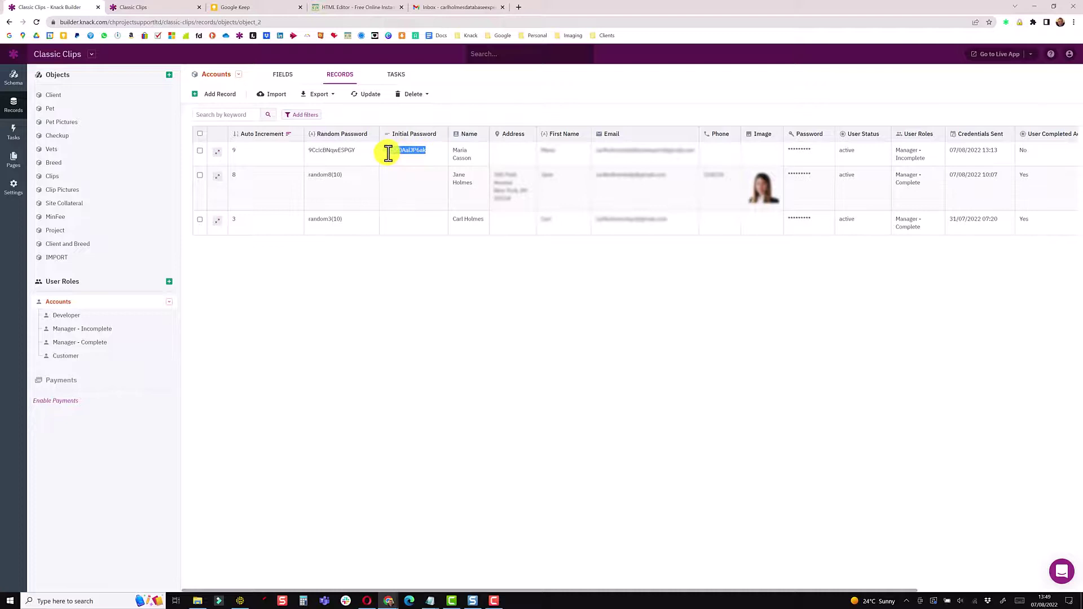
Resubmit the newest account's Name unchanged three more times, comparing its Random Password and Initial Password values after each save.
{"action": "left_click", "coordinate": [480, 158]}
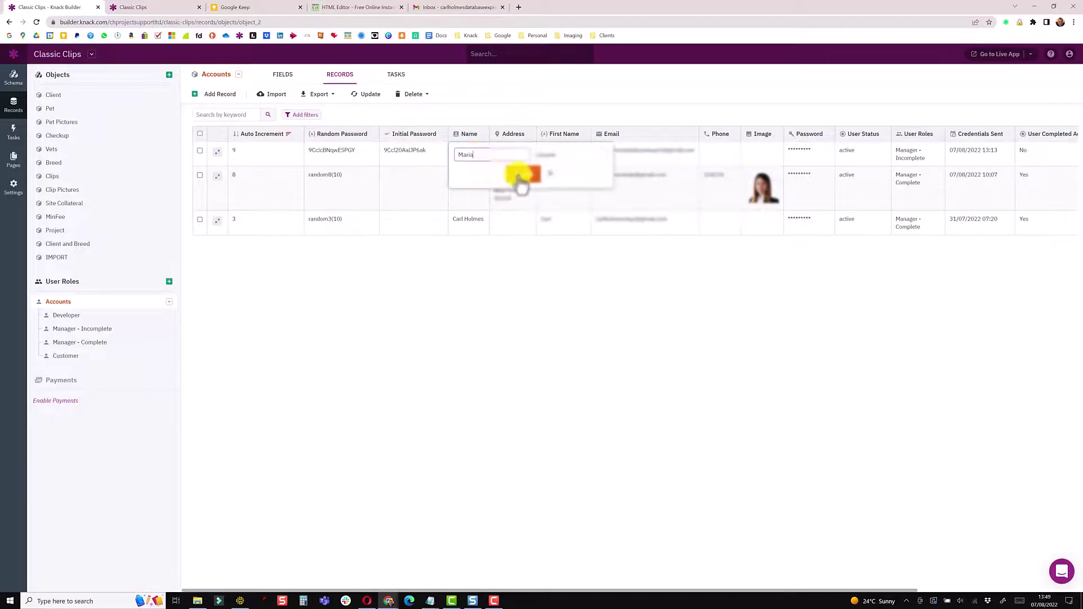
{"action": "left_click", "coordinate": [517, 181]}
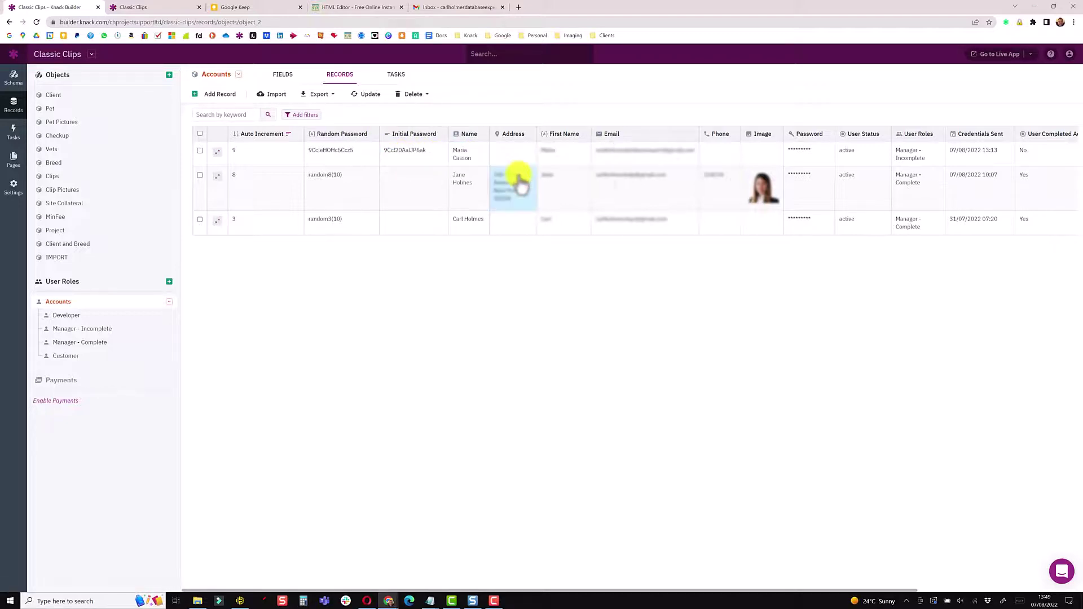
{"action": "left_click", "coordinate": [471, 150]}
{"action": "left_click", "coordinate": [518, 175]}
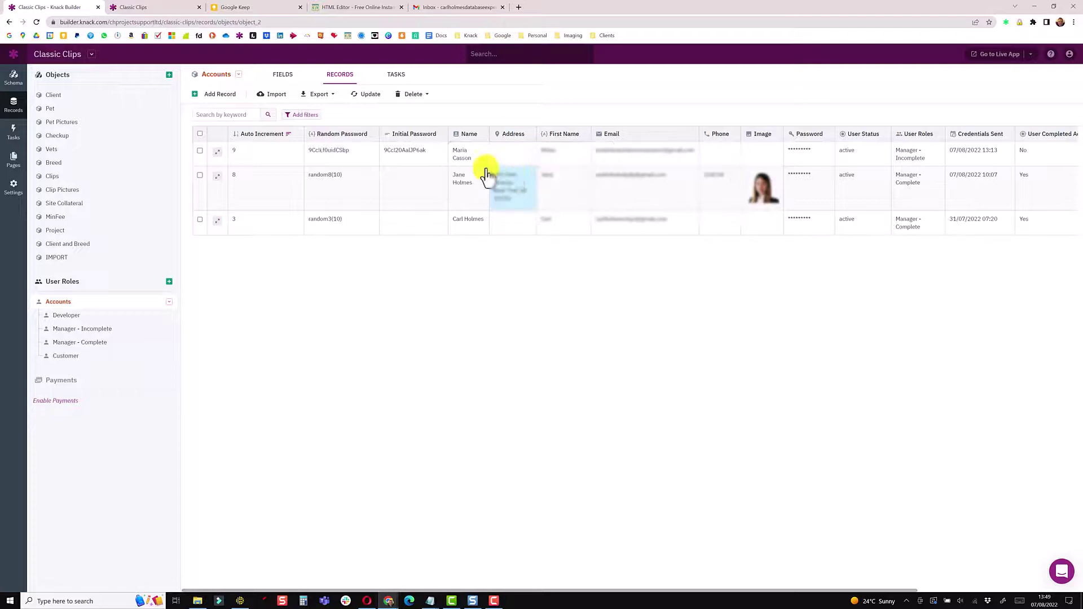
{"action": "left_click", "coordinate": [454, 161]}
{"action": "left_click", "coordinate": [517, 178]}
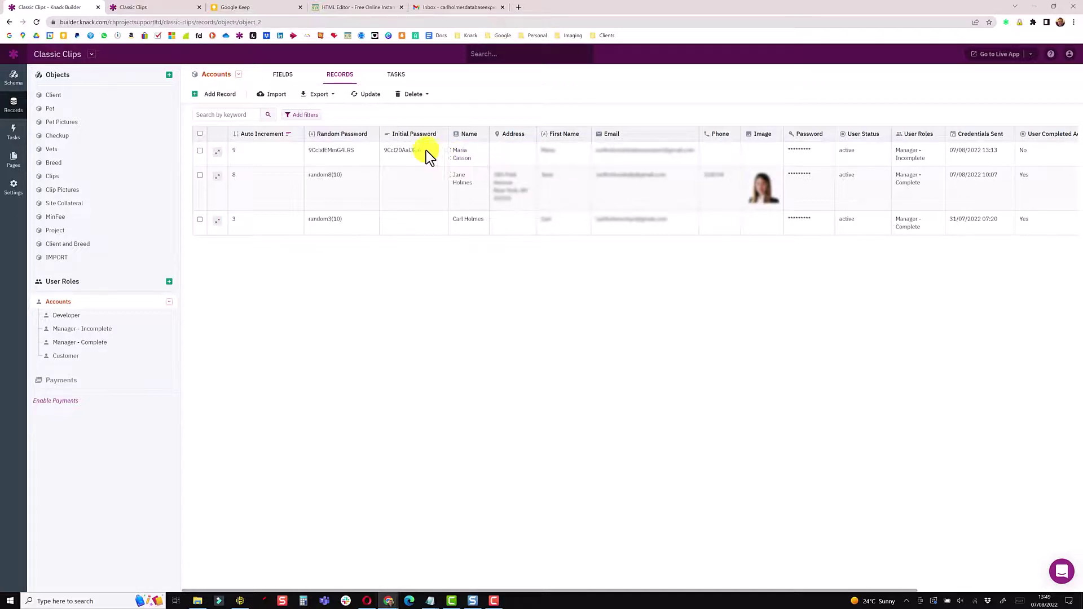
{"action": "left_click_drag", "start_coordinate": [425, 150], "coordinate": [385, 150]}
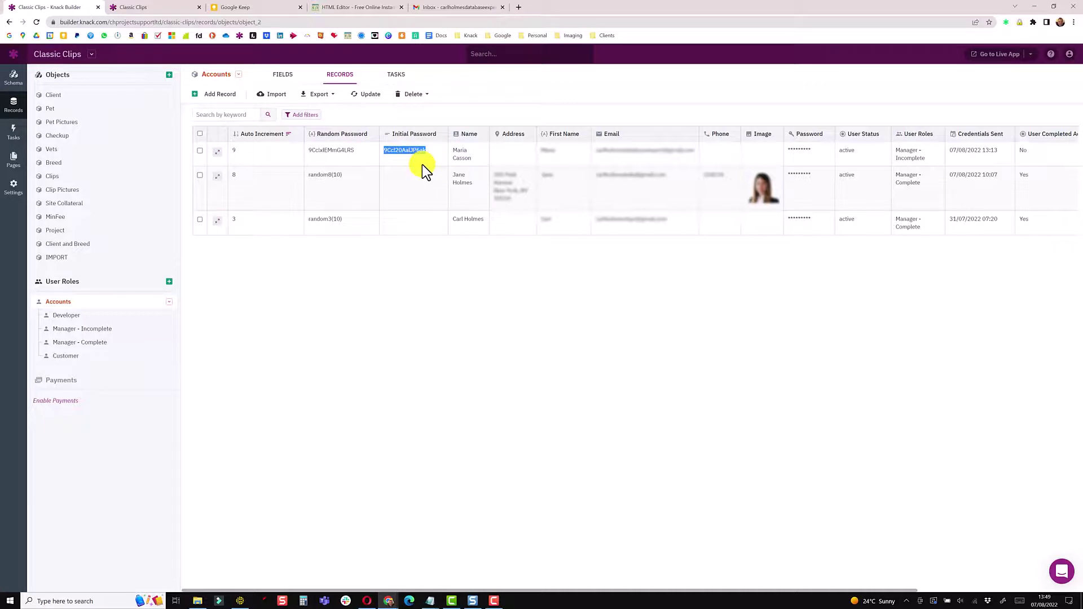
{"action": "left_click", "coordinate": [438, 103]}
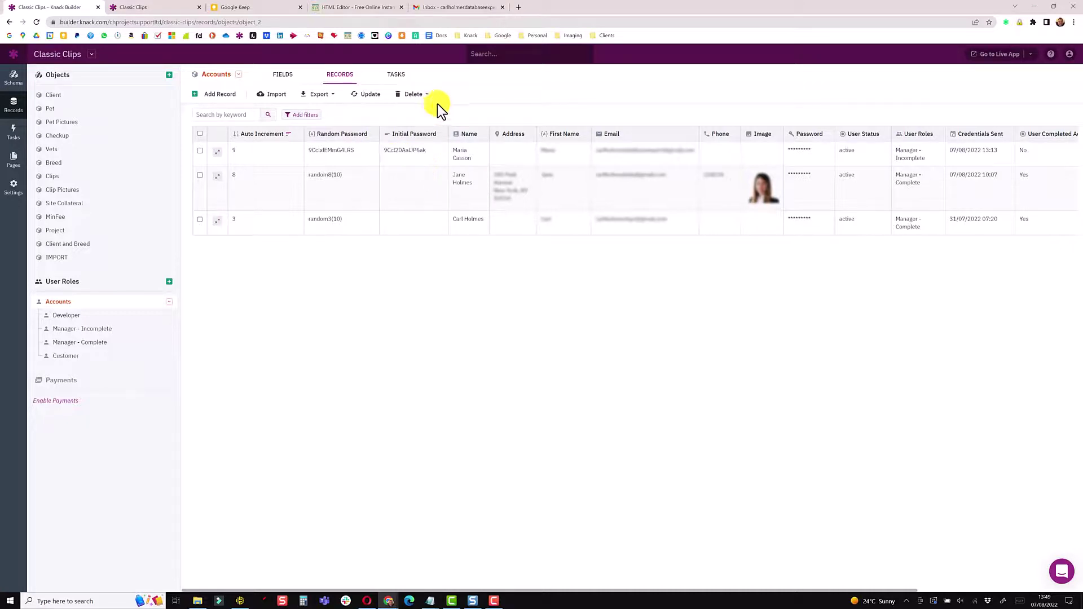
{"action": "left_click_drag", "start_coordinate": [427, 149], "coordinate": [382, 148]}
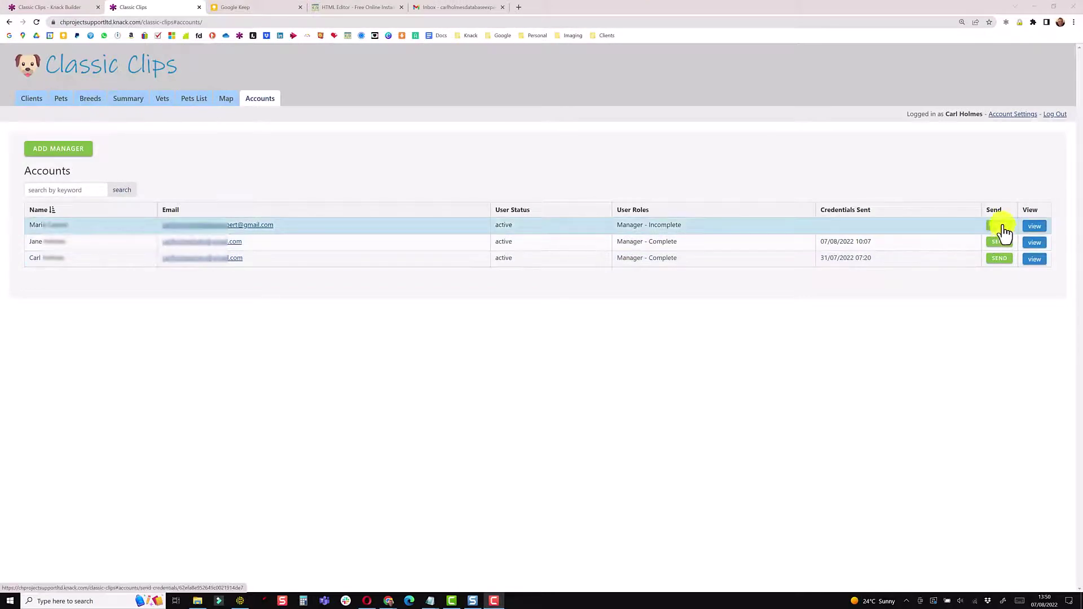
In the live app, open the Send Credentials form for the Manager - Incomplete account, review its fields and close it.
{"action": "left_click", "coordinate": [1000, 227]}
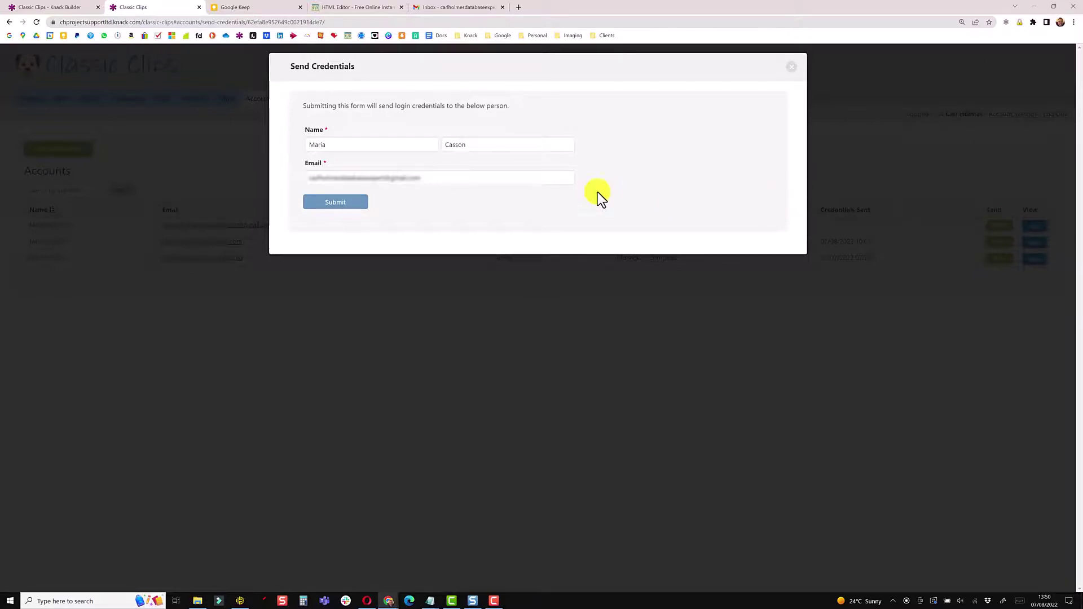
{"action": "left_click", "coordinate": [339, 202]}
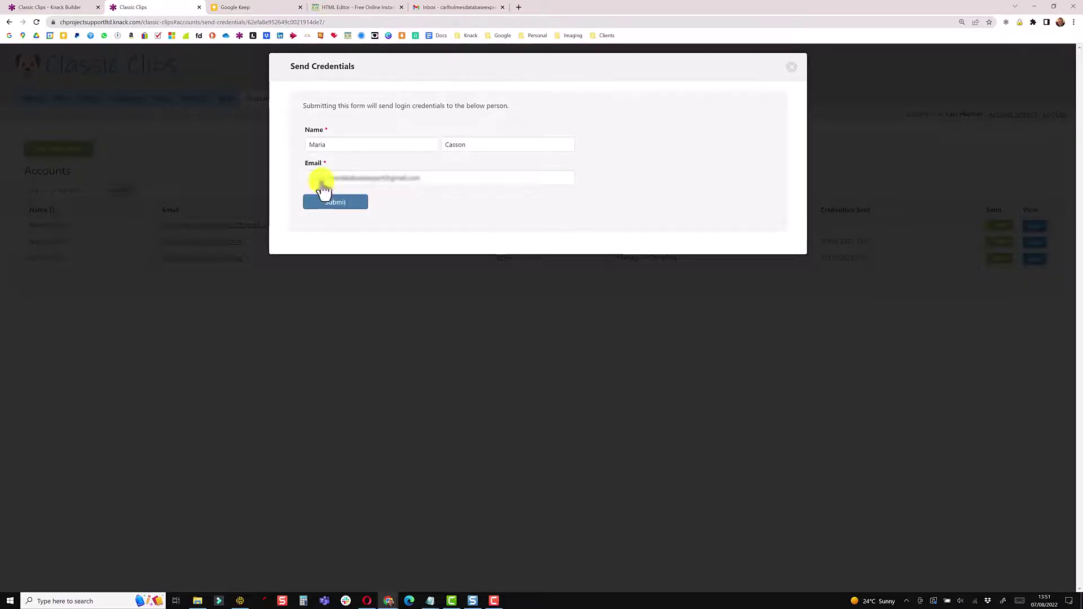
{"action": "left_click", "coordinate": [800, 66]}
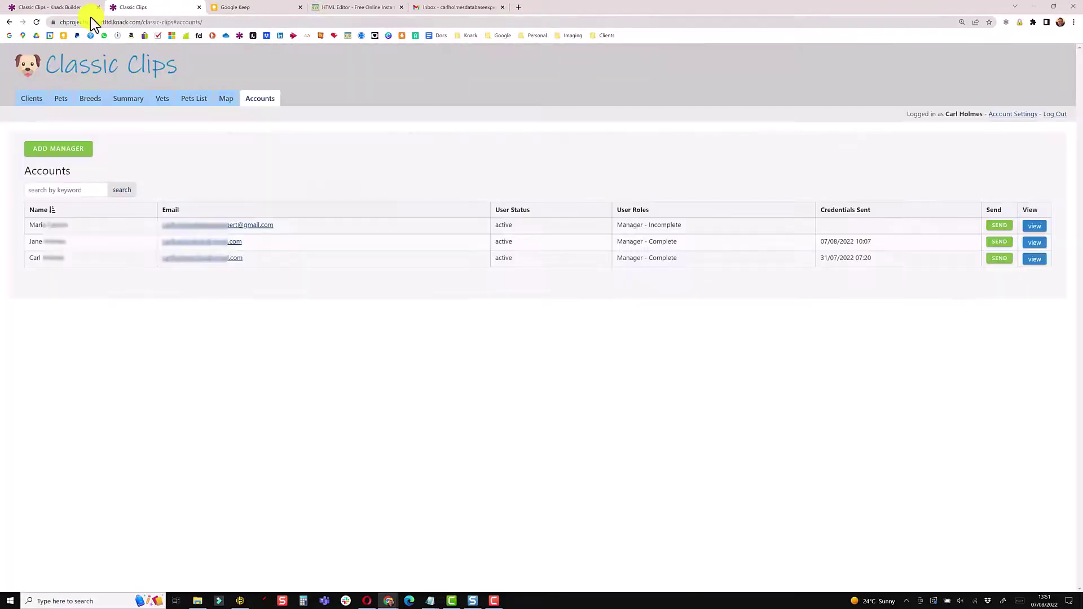
Switch to Knack Builder and open the Send Credentials page's form for editing, checking which record type it updates.
{"action": "left_click", "coordinate": [67, 8]}
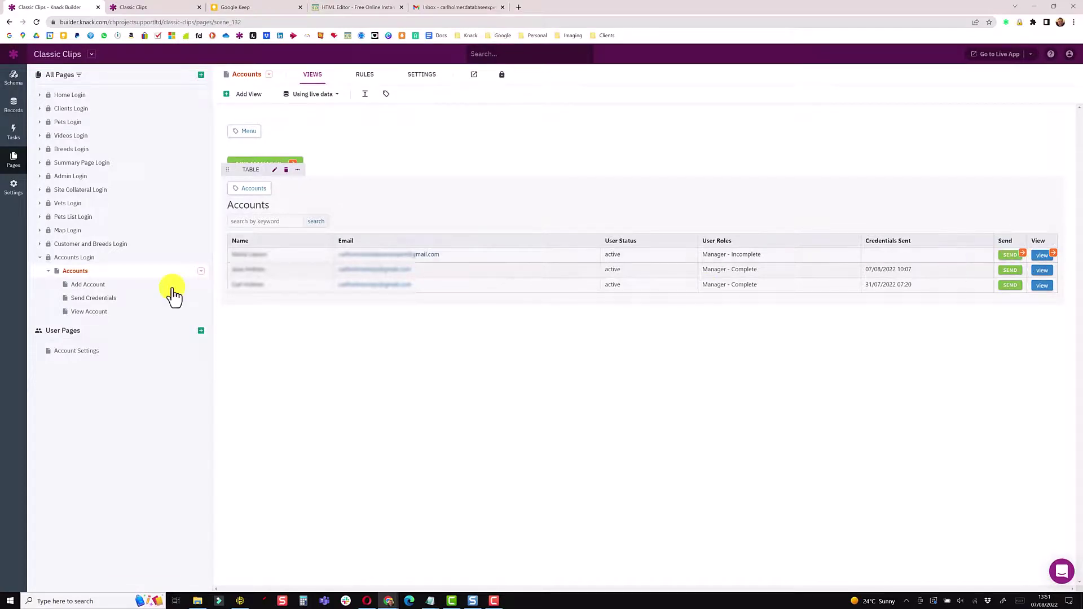
{"action": "left_click", "coordinate": [91, 302]}
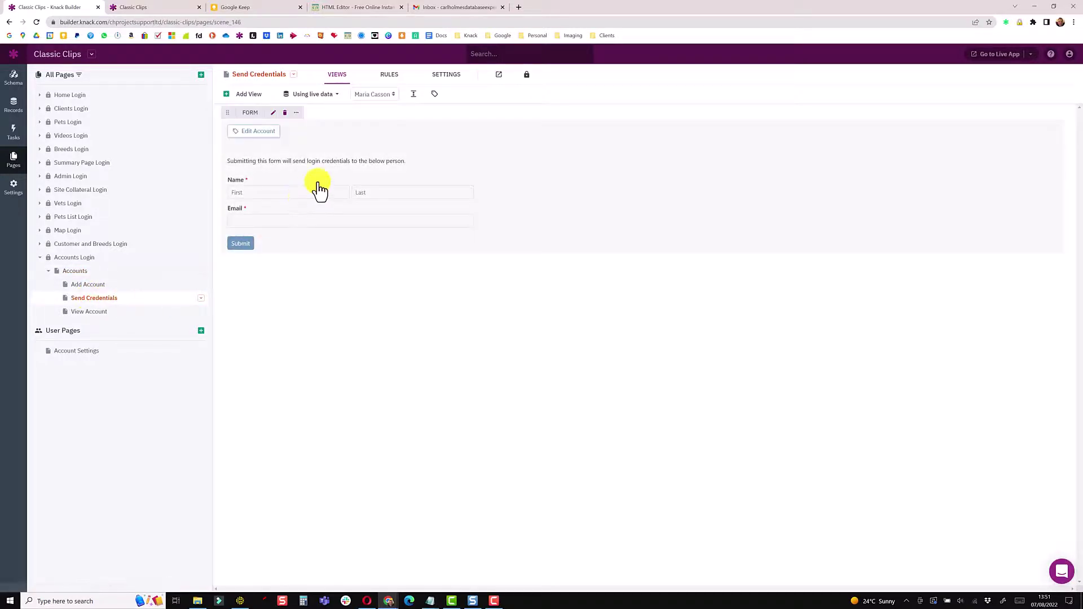
{"action": "left_click", "coordinate": [316, 189]}
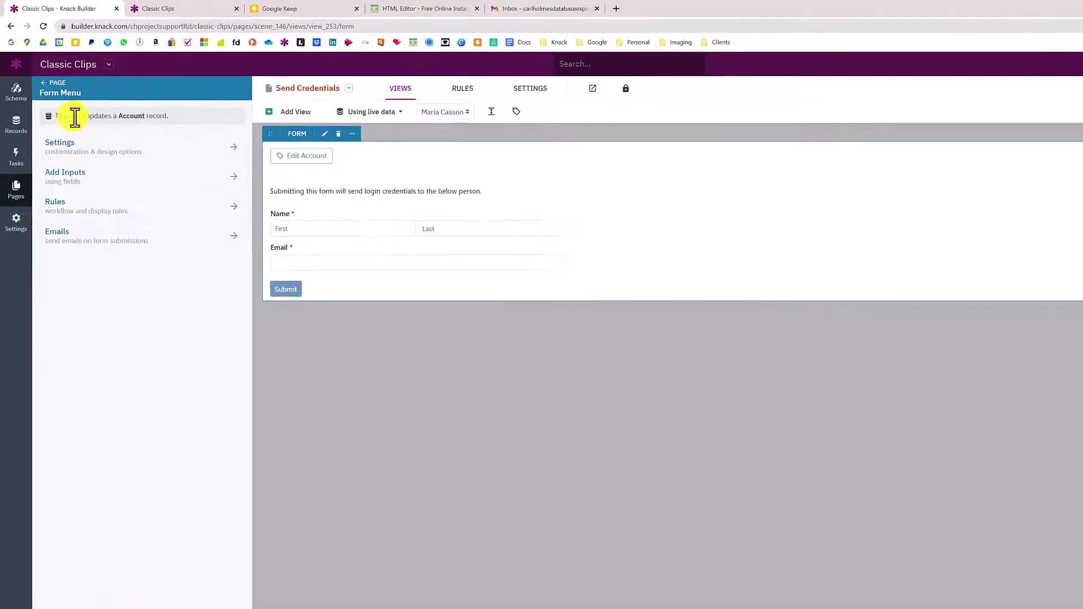
{"action": "left_click_drag", "start_coordinate": [60, 97], "coordinate": [130, 97]}
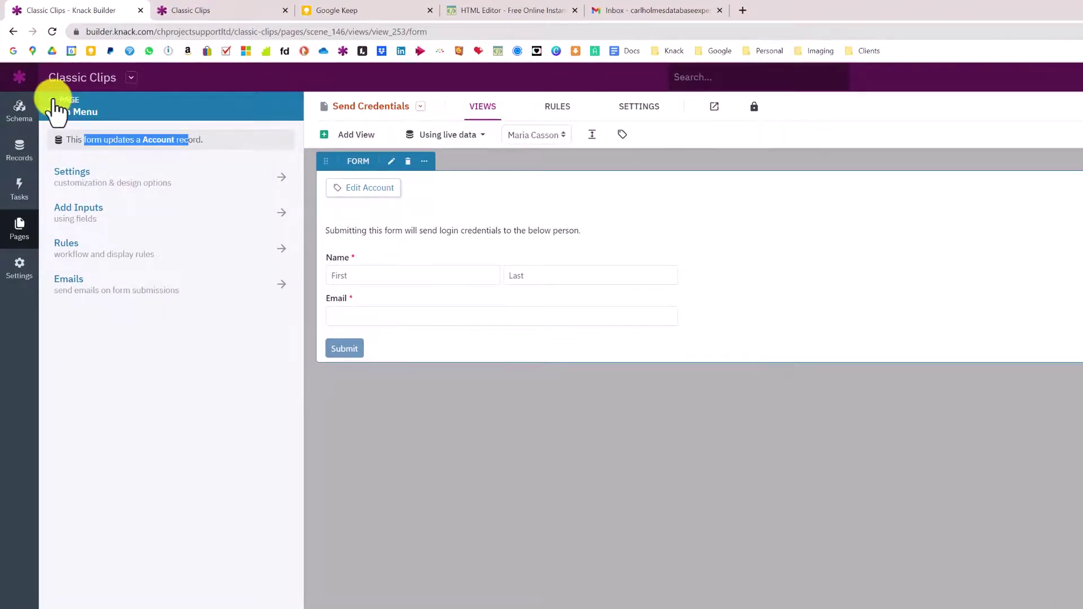
Open the Send Credentials form's record rules, widening the editing area to show them in full.
{"action": "left_click", "coordinate": [137, 261]}
{"action": "left_click", "coordinate": [137, 261]}
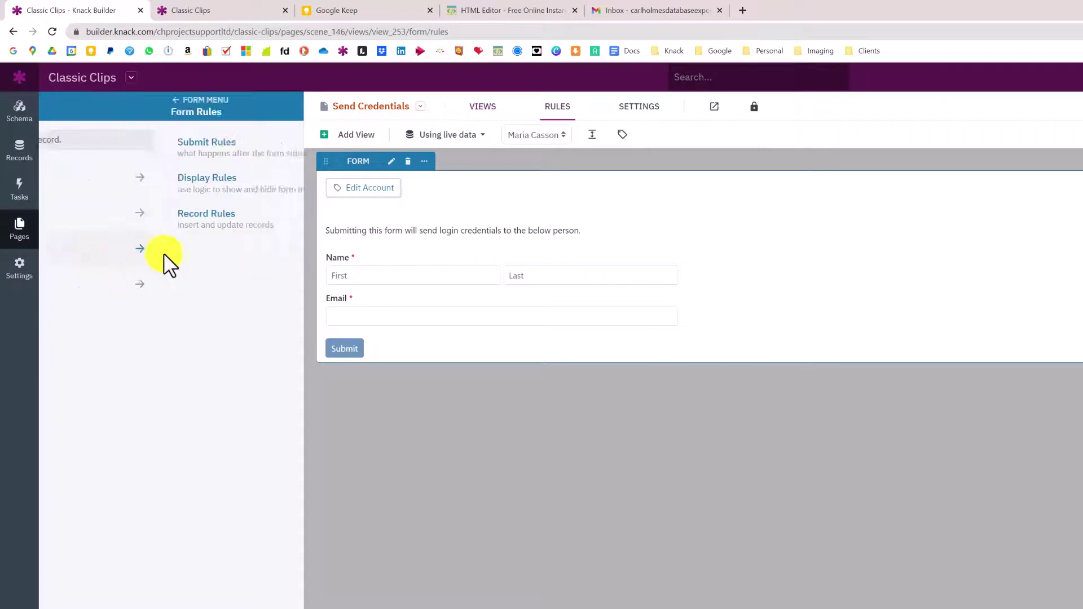
{"action": "left_click_drag", "start_coordinate": [304, 260], "coordinate": [396, 265]}
{"action": "left_click", "coordinate": [104, 223]}
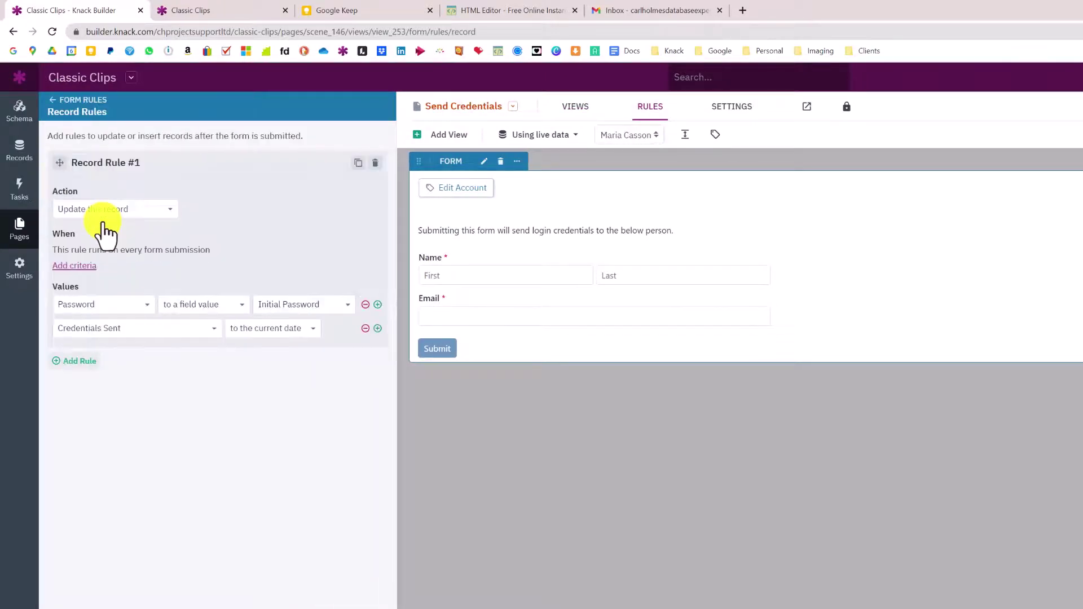
Review the record rule's Password and Credentials Sent value assignments without changing them, and return to the form's main options.
{"action": "left_click", "coordinate": [96, 300]}
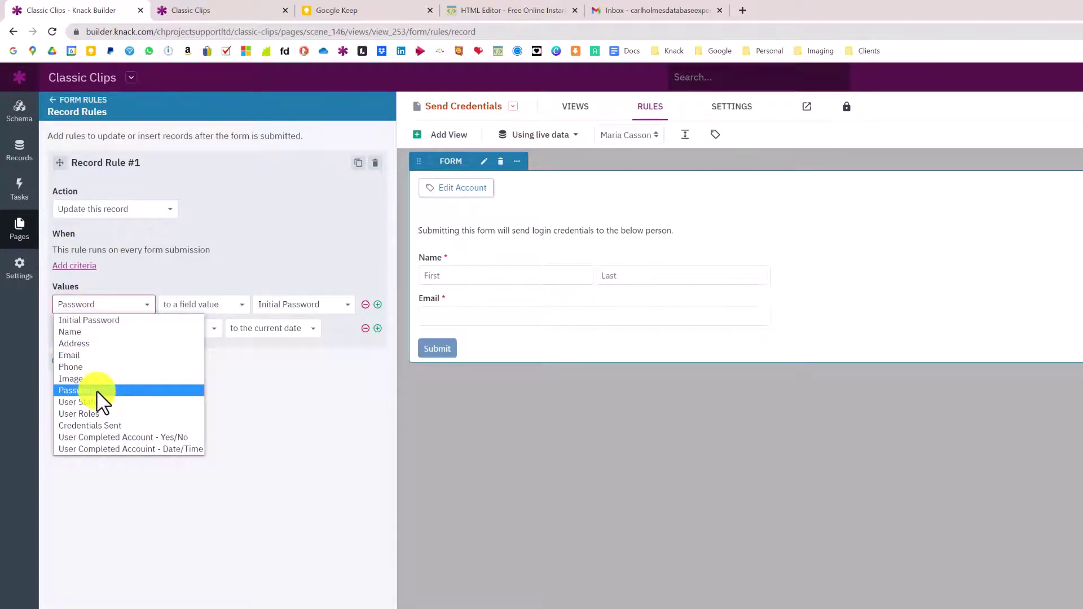
{"action": "left_click", "coordinate": [97, 390]}
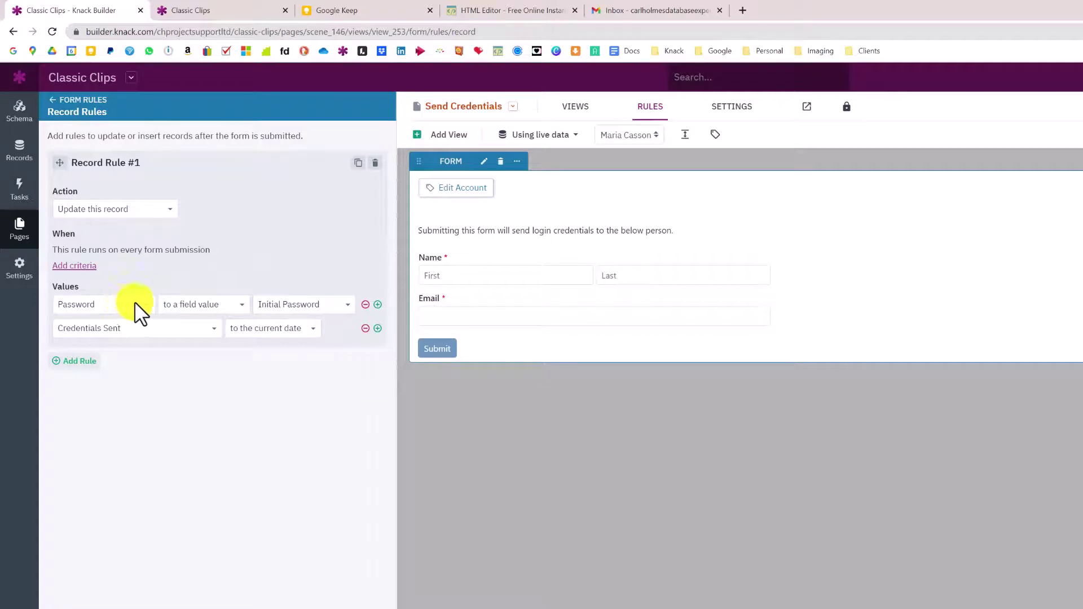
{"action": "left_click", "coordinate": [303, 307]}
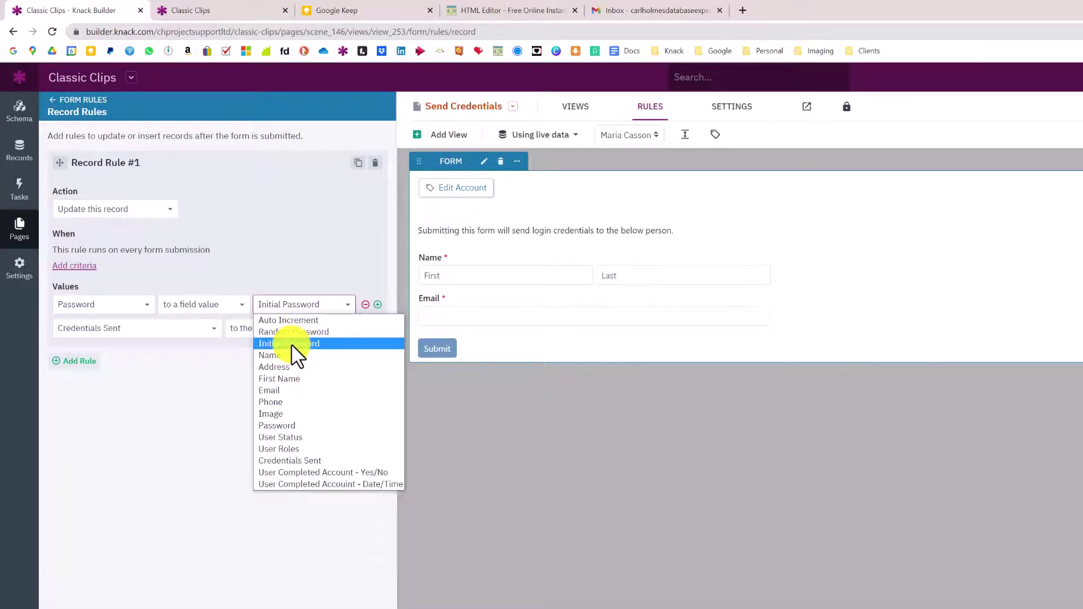
{"action": "left_click", "coordinate": [292, 247]}
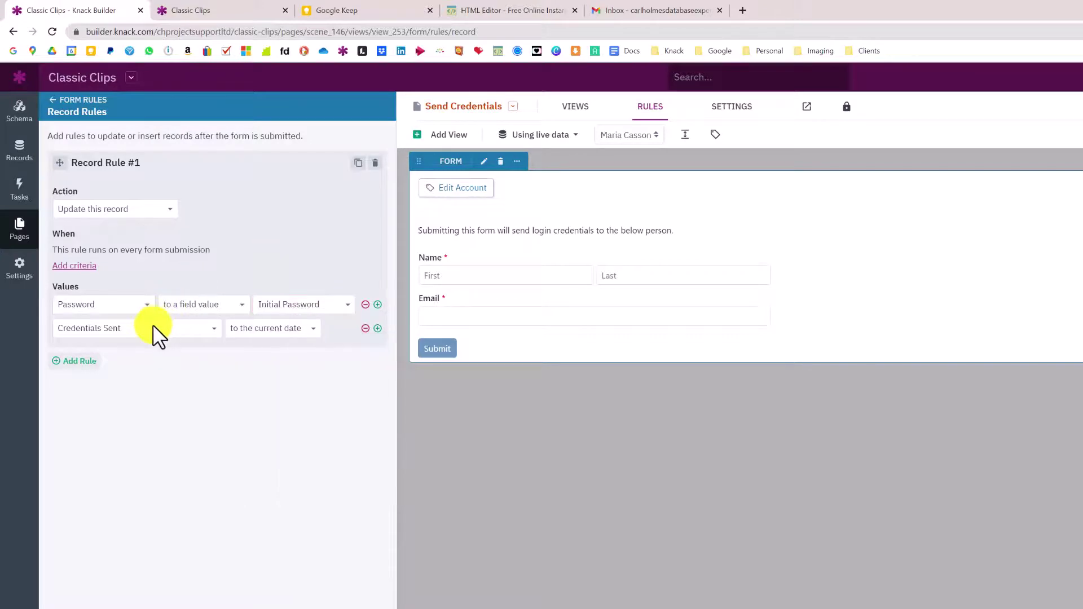
{"action": "left_click", "coordinate": [159, 333]}
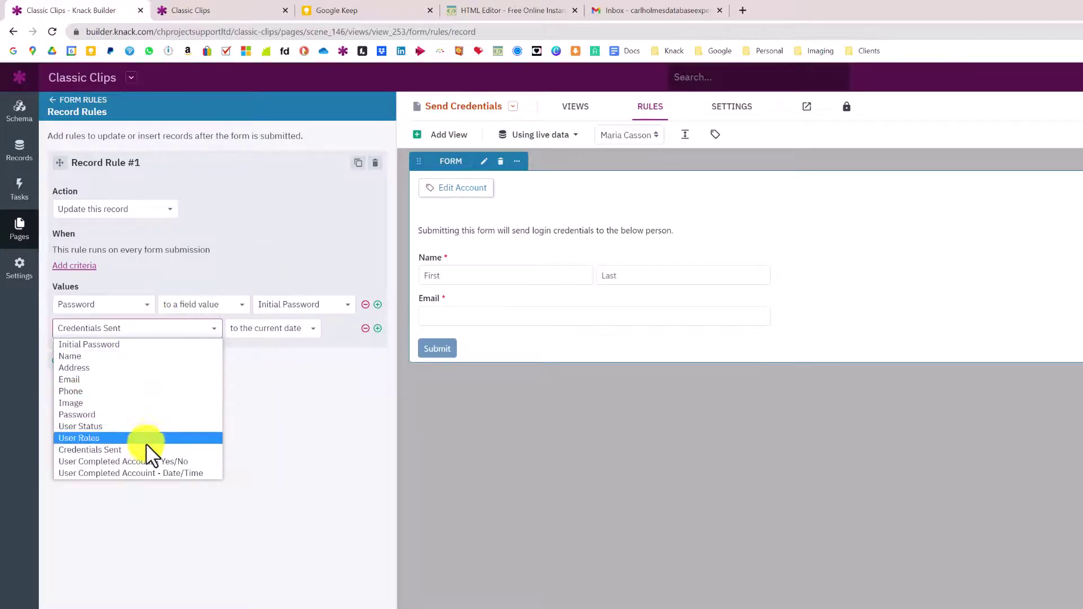
{"action": "left_click", "coordinate": [185, 446]}
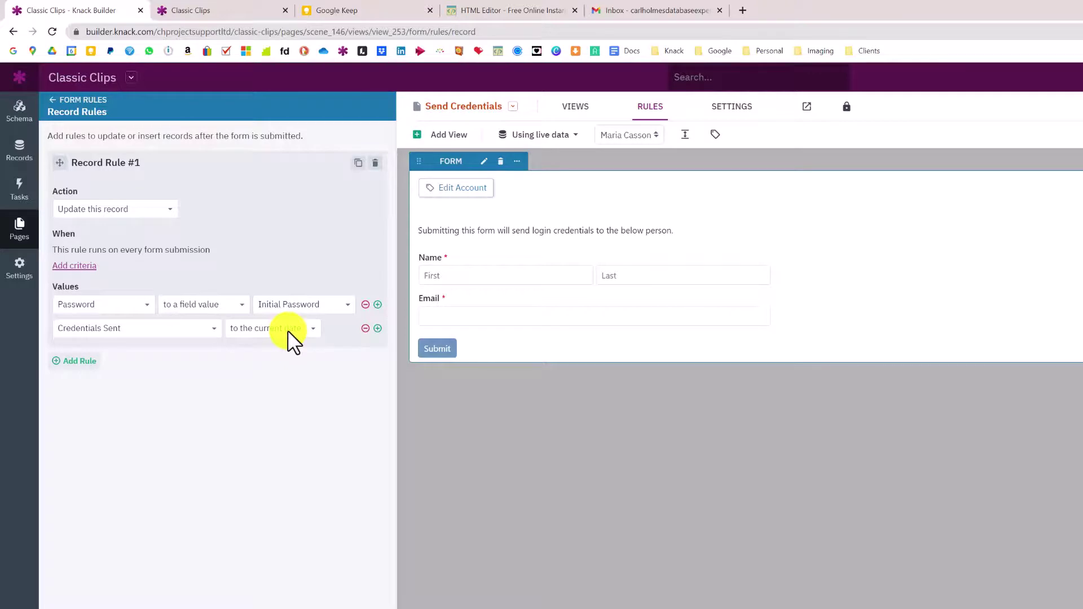
{"action": "left_click", "coordinate": [58, 99]}
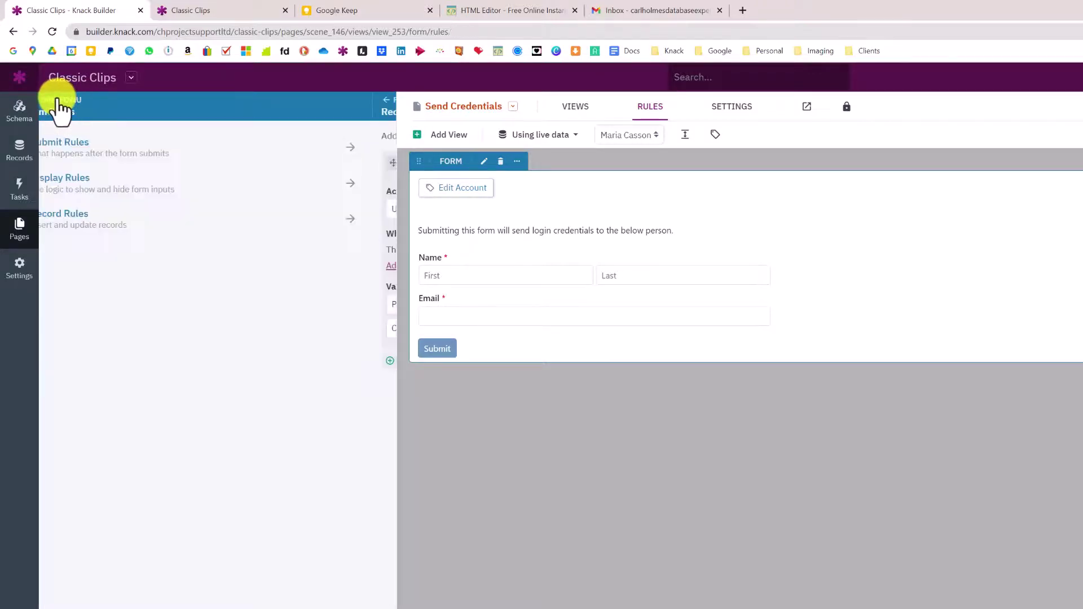
{"action": "left_click", "coordinate": [58, 100]}
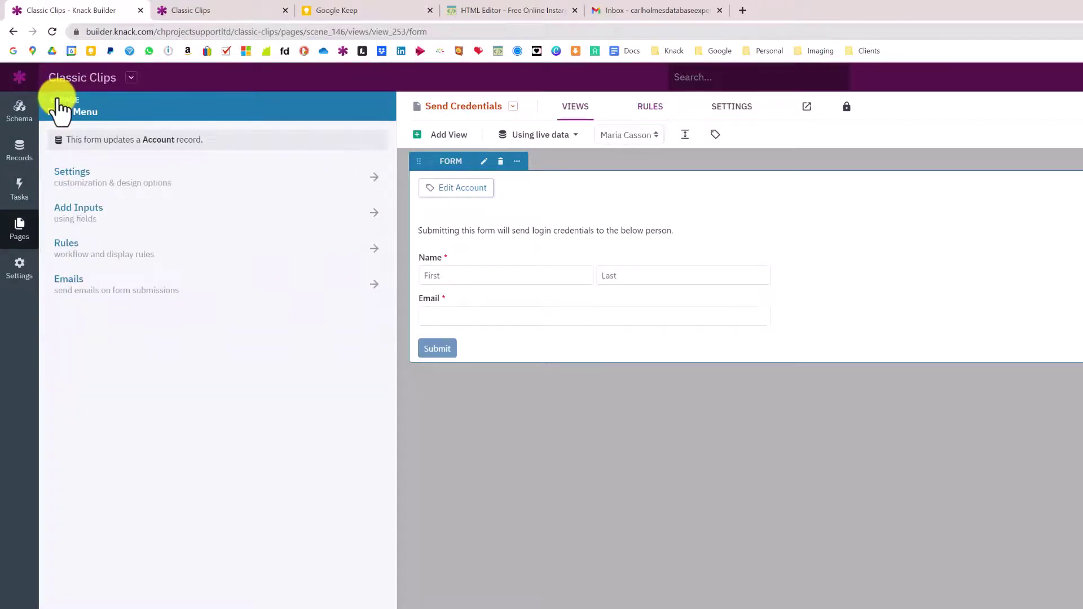
Open the Send Credentials form's email rules and review Email Rule #1's message from its heading to its closing line.
{"action": "left_click", "coordinate": [62, 286]}
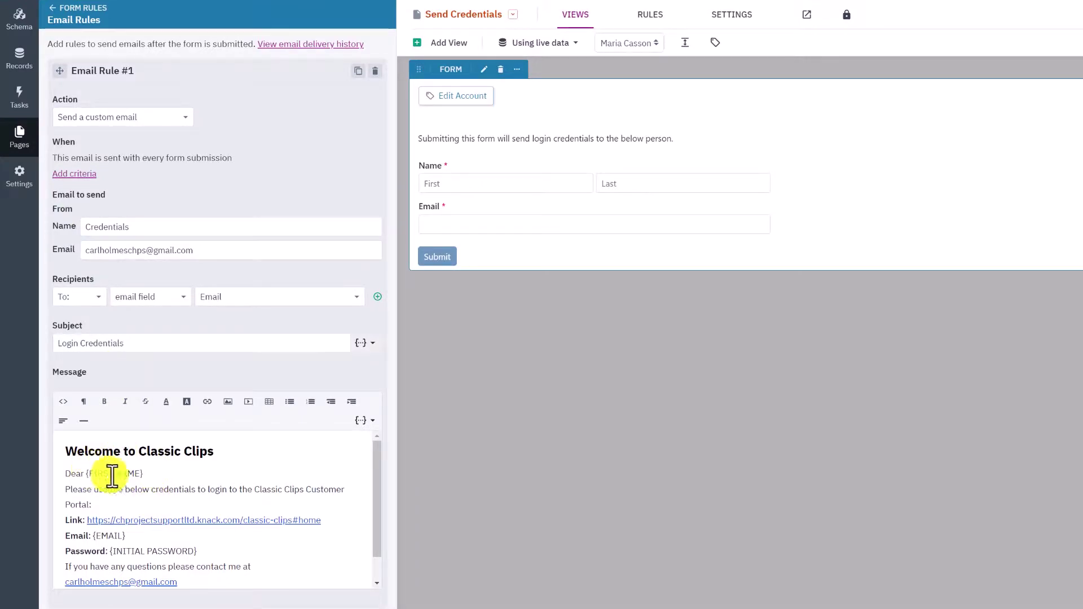
{"action": "scroll", "coordinate": [374, 510], "scroll_direction": "down", "scroll_amount": 1}
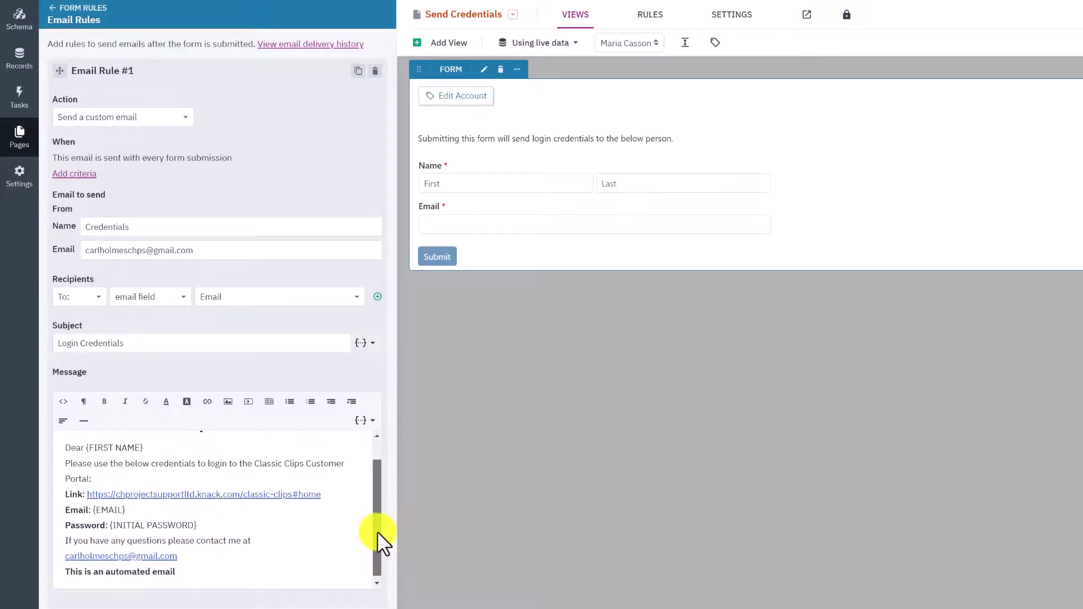
{"action": "scroll", "coordinate": [378, 525], "scroll_direction": "up", "scroll_amount": 1}
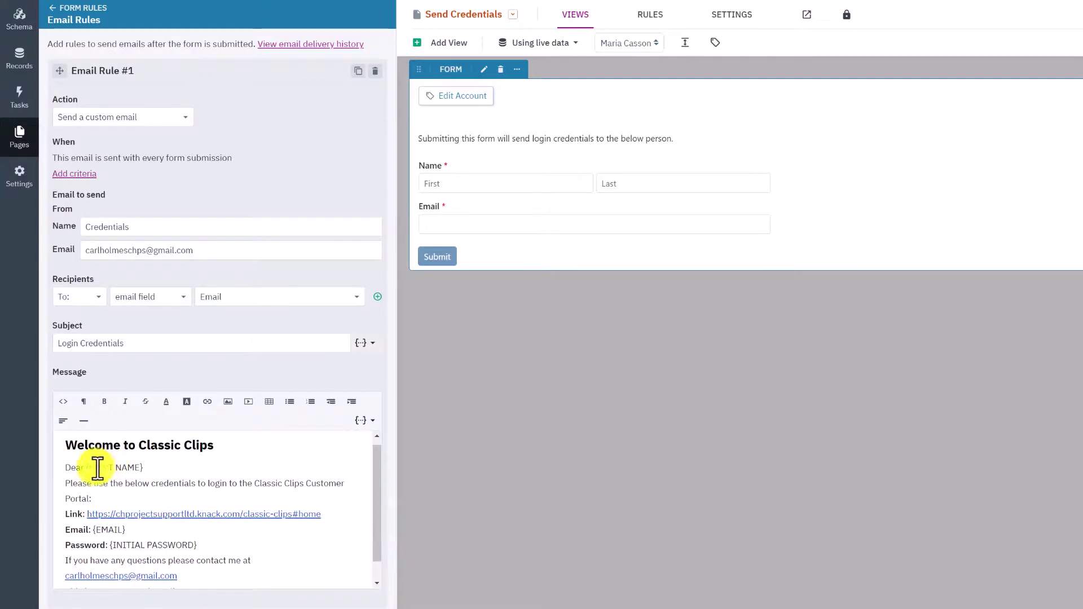
Replace the name placeholder after "Dear" in the email message with a freshly inserted First Name field, followed by a comma.
{"action": "left_click_drag", "start_coordinate": [86, 467], "coordinate": [146, 467]}
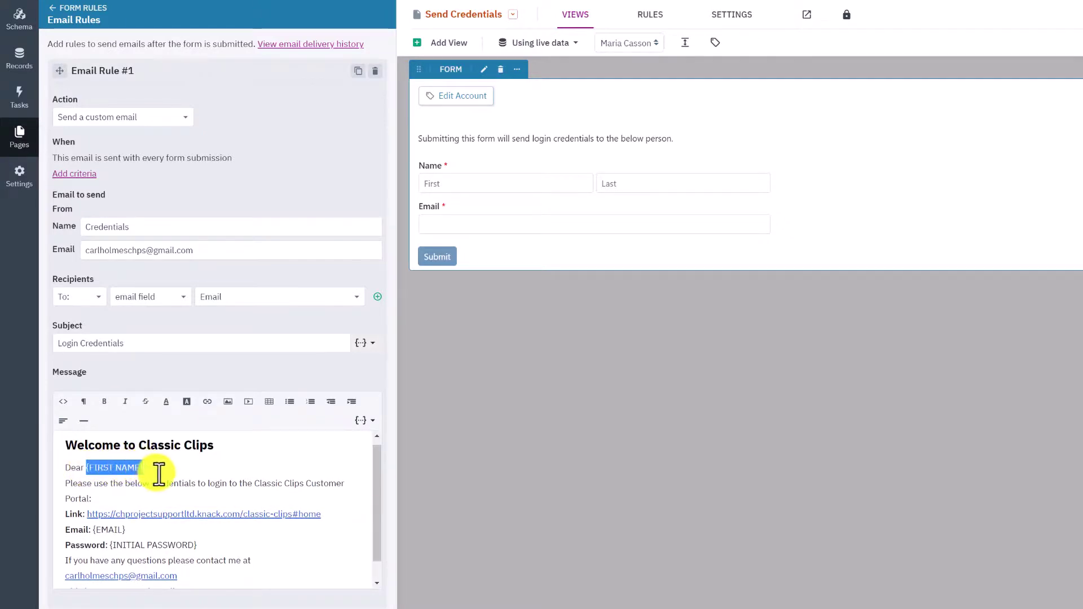
{"action": "left_click", "coordinate": [74, 469]}
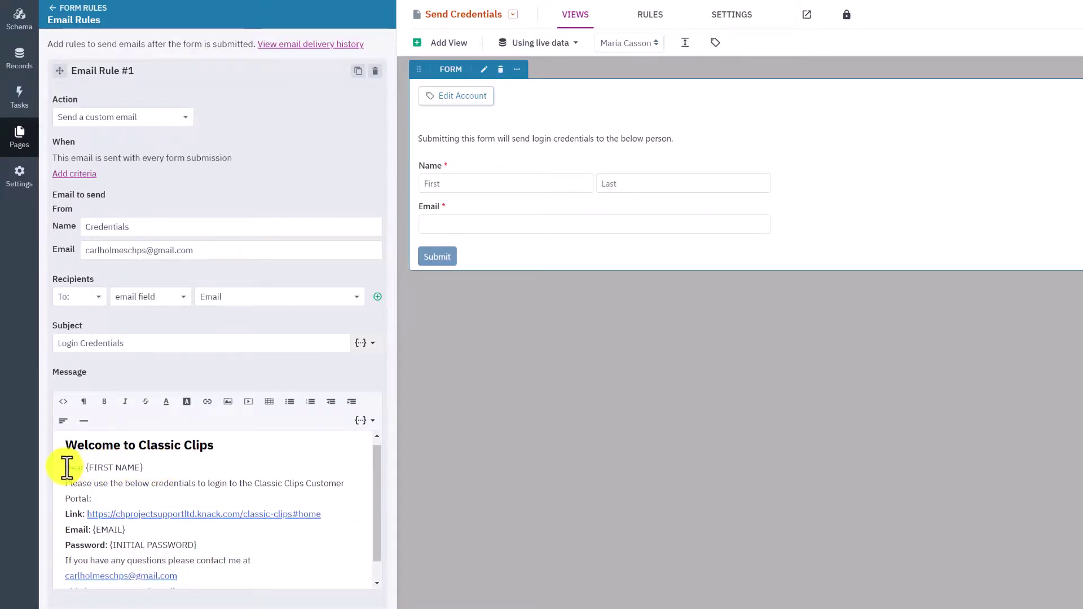
{"action": "left_click_drag", "start_coordinate": [86, 467], "coordinate": [150, 467]}
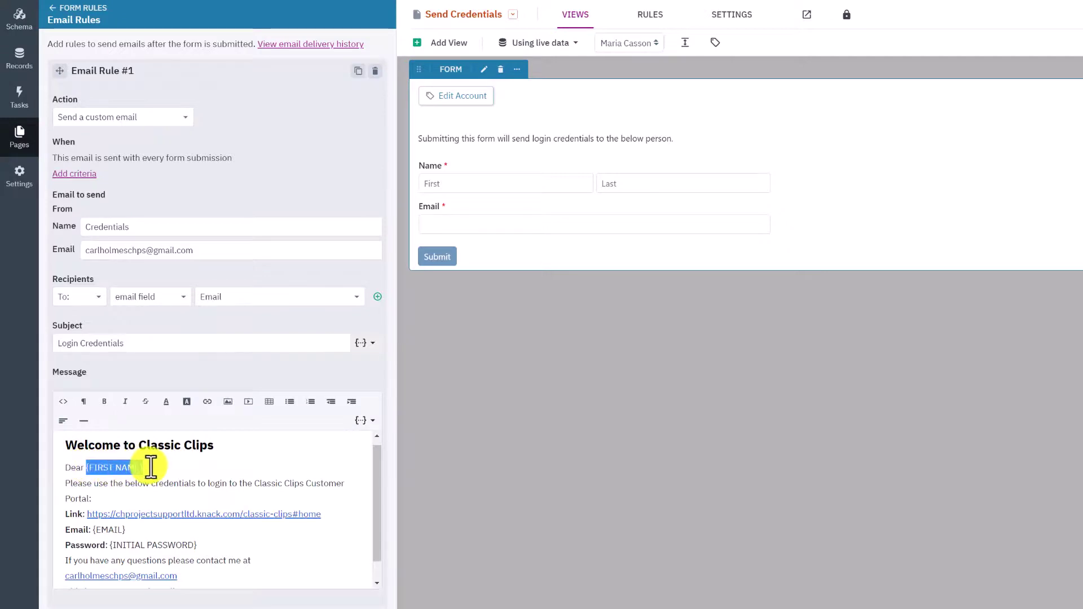
{"action": "key", "text": "BackSpace"}
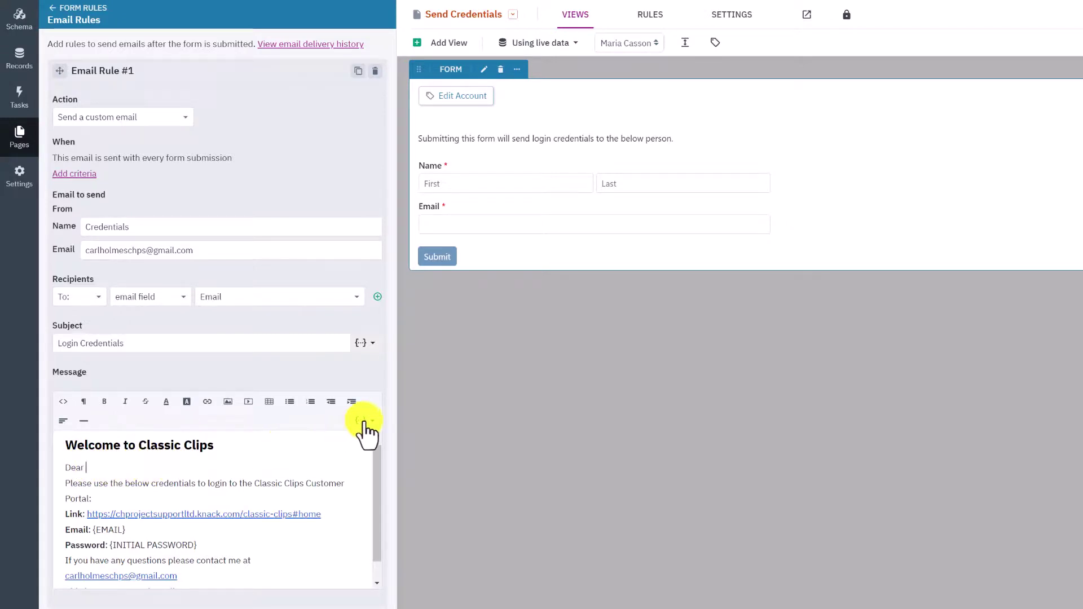
{"action": "left_click", "coordinate": [362, 421]}
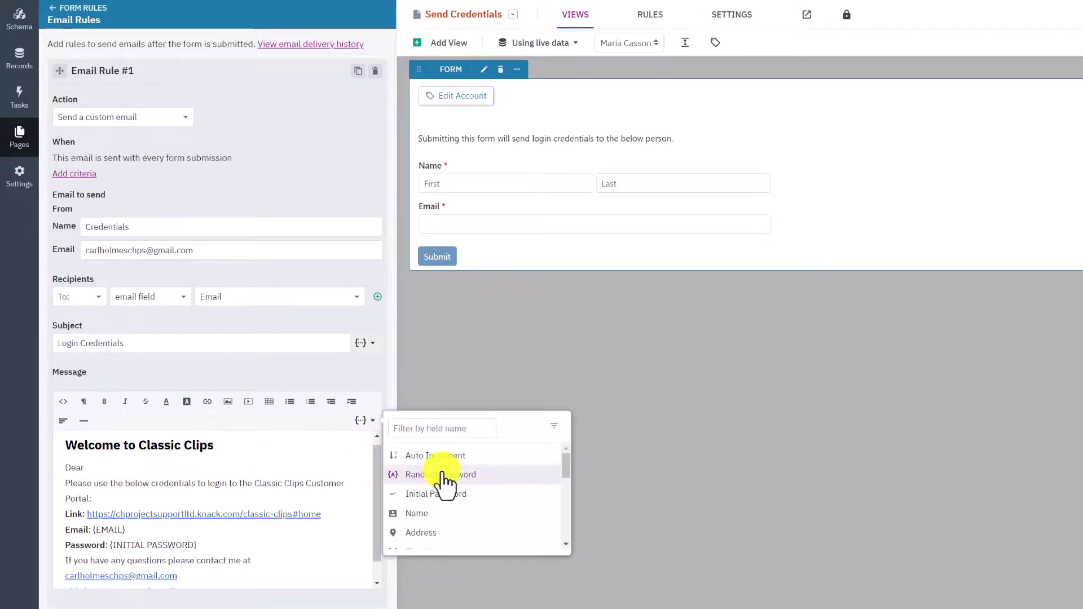
{"action": "scroll", "coordinate": [445, 488], "scroll_direction": "down", "scroll_amount": 3}
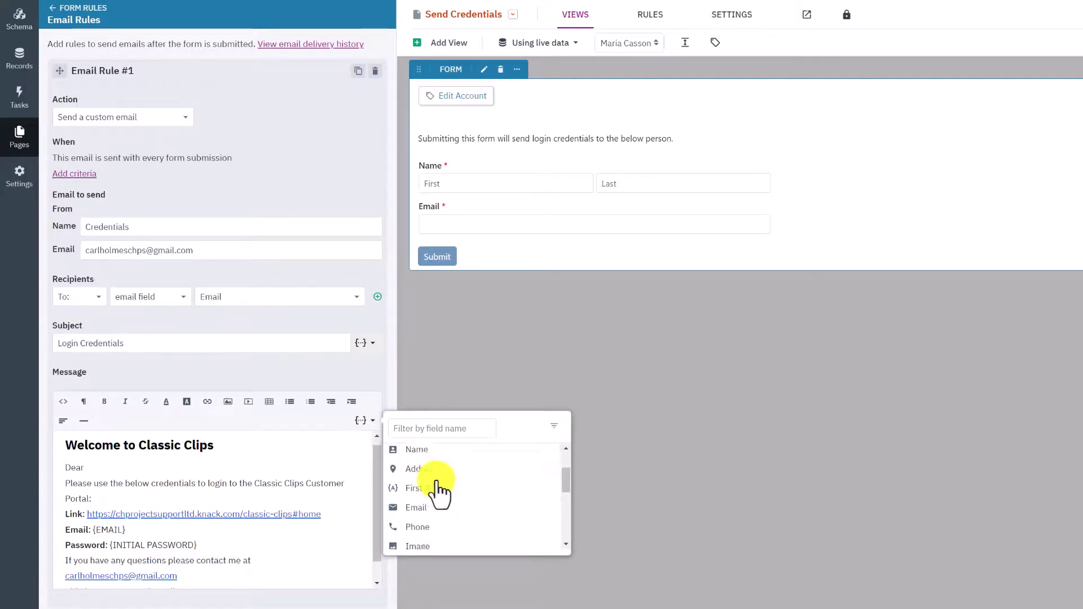
{"action": "scroll", "coordinate": [459, 477], "scroll_direction": "up", "scroll_amount": 3}
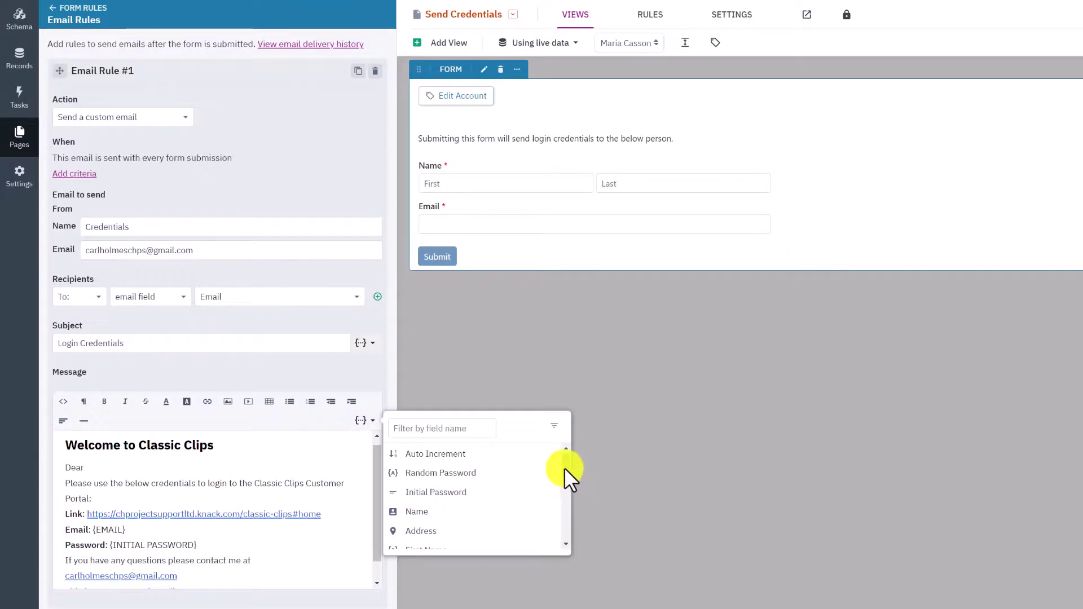
{"action": "left_click_drag", "start_coordinate": [564, 469], "coordinate": [563, 476]}
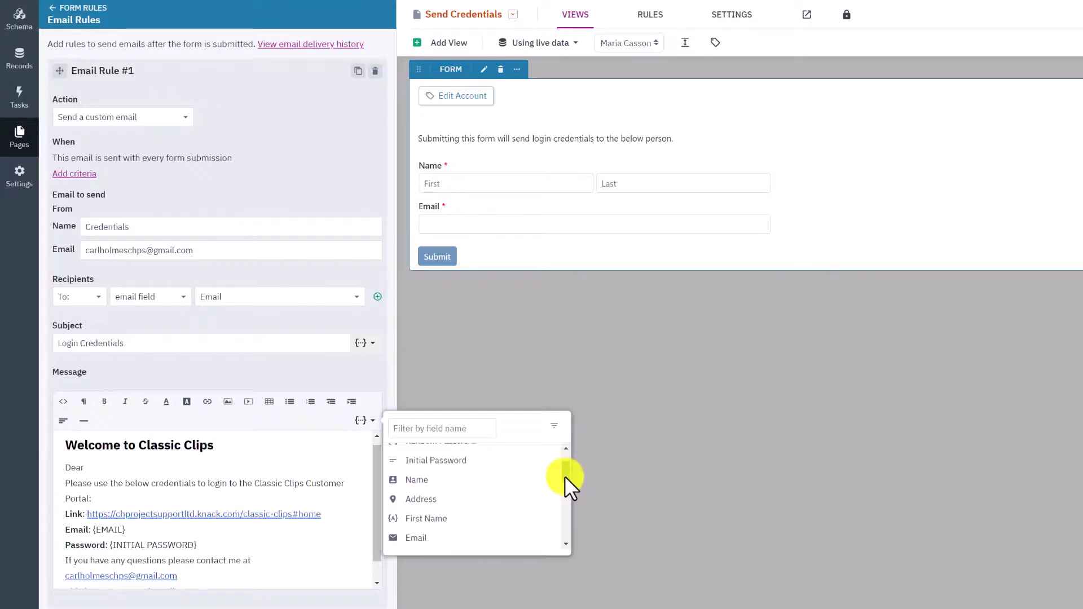
{"action": "left_click", "coordinate": [436, 522]}
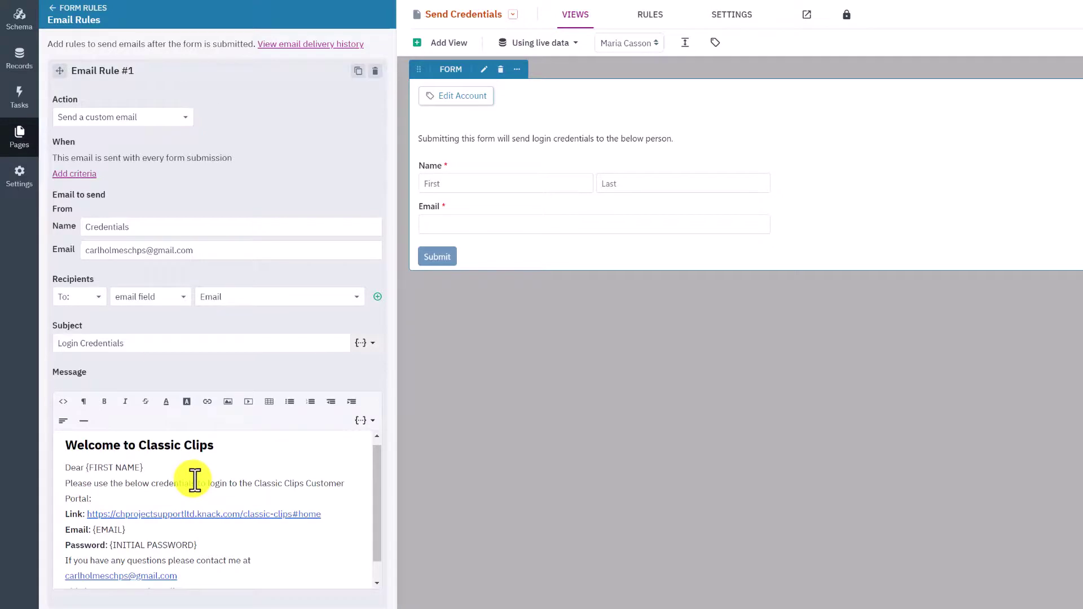
{"action": "type", "text": ","}
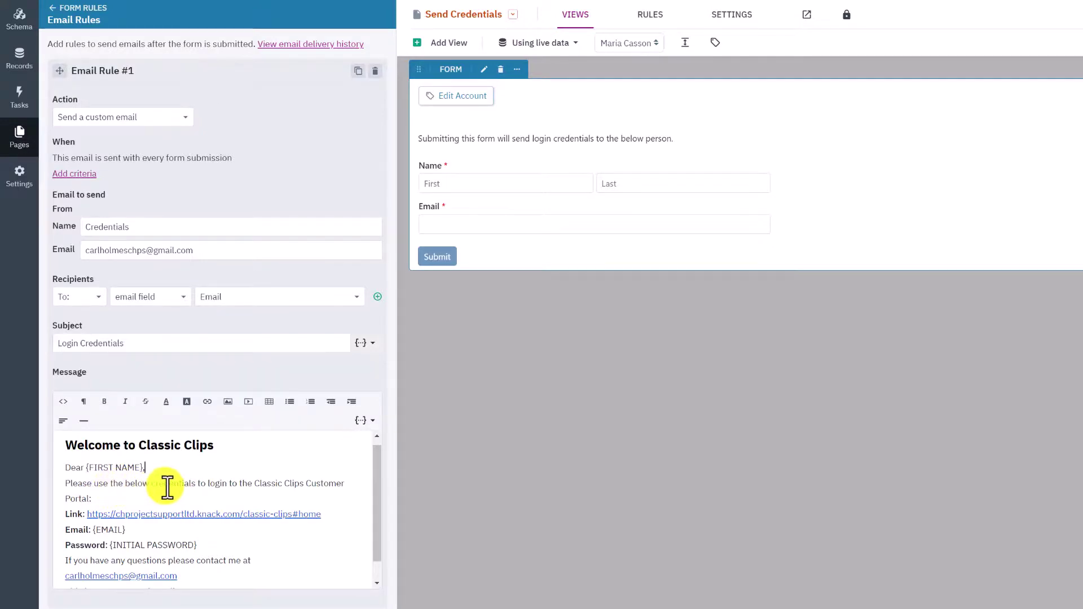
Review the portal link, Email field and Initial Password field in the credentials message without changing them.
{"action": "scroll", "coordinate": [167, 486], "scroll_direction": "down", "scroll_amount": 1}
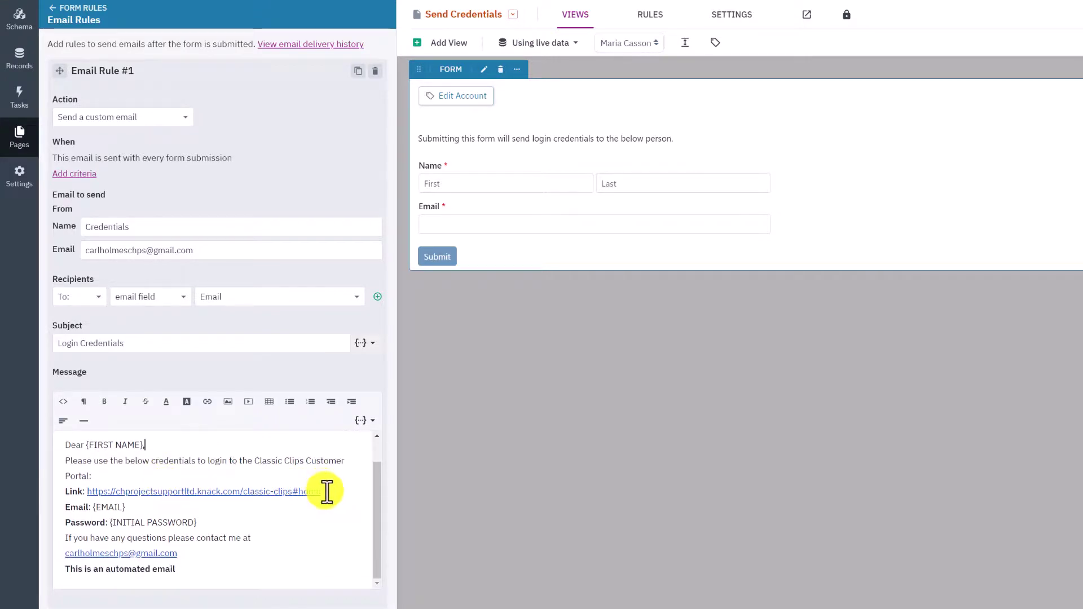
{"action": "left_click_drag", "start_coordinate": [326, 491], "coordinate": [84, 492]}
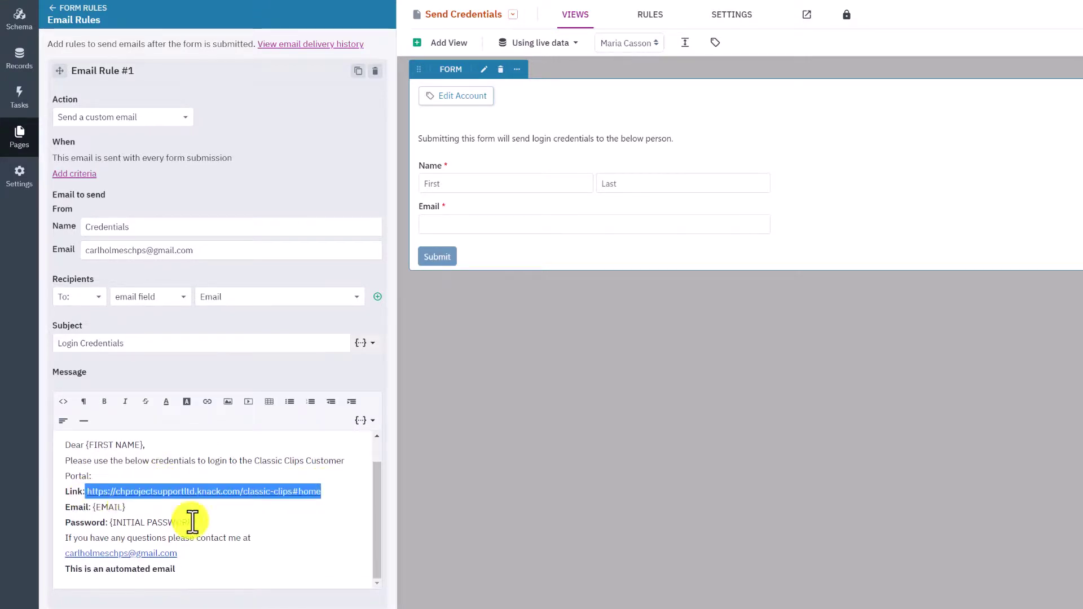
{"action": "left_click_drag", "start_coordinate": [330, 492], "coordinate": [298, 492]}
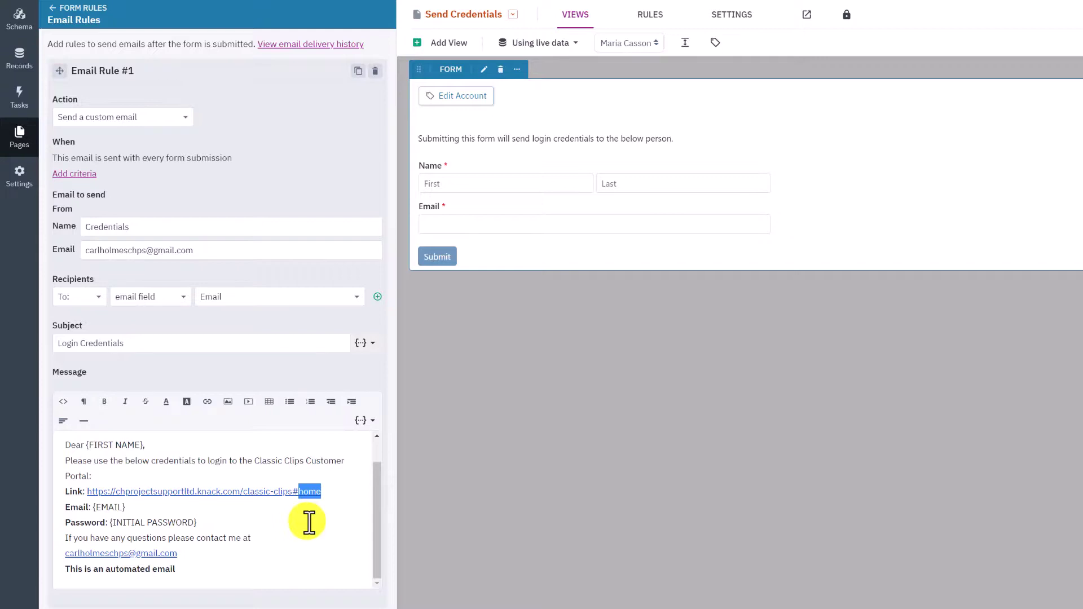
{"action": "left_click", "coordinate": [309, 522]}
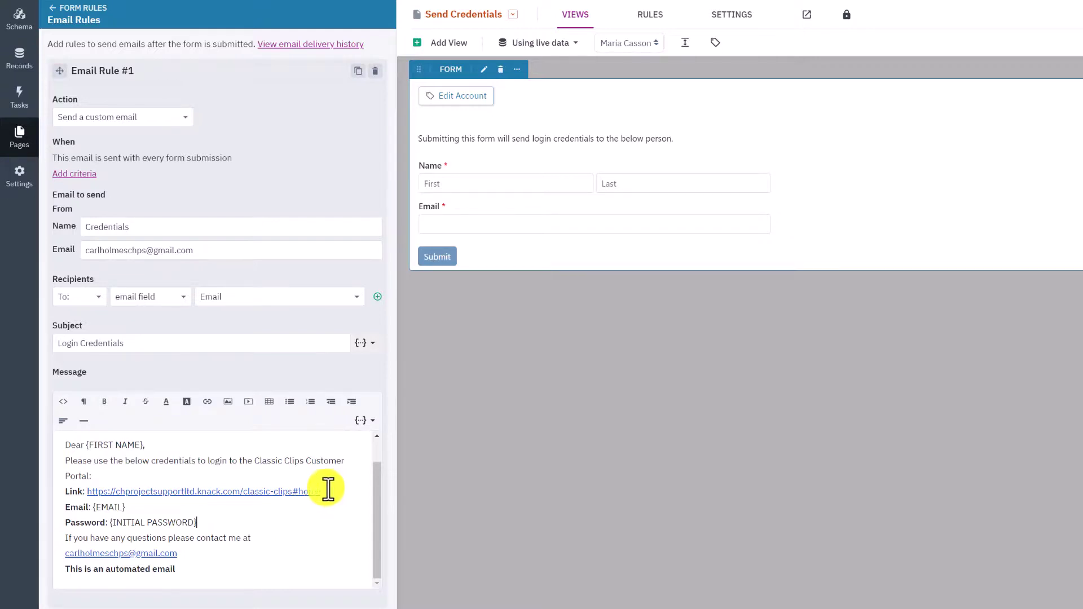
{"action": "left_click_drag", "start_coordinate": [321, 490], "coordinate": [82, 496]}
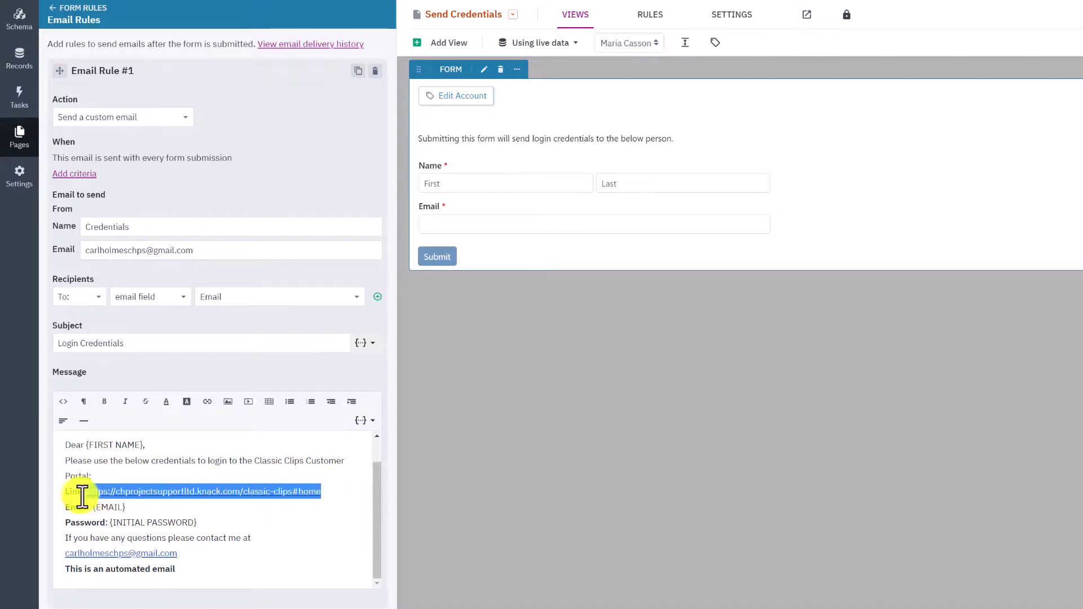
{"action": "left_click", "coordinate": [137, 507]}
{"action": "left_click_drag", "start_coordinate": [97, 508], "coordinate": [153, 513]}
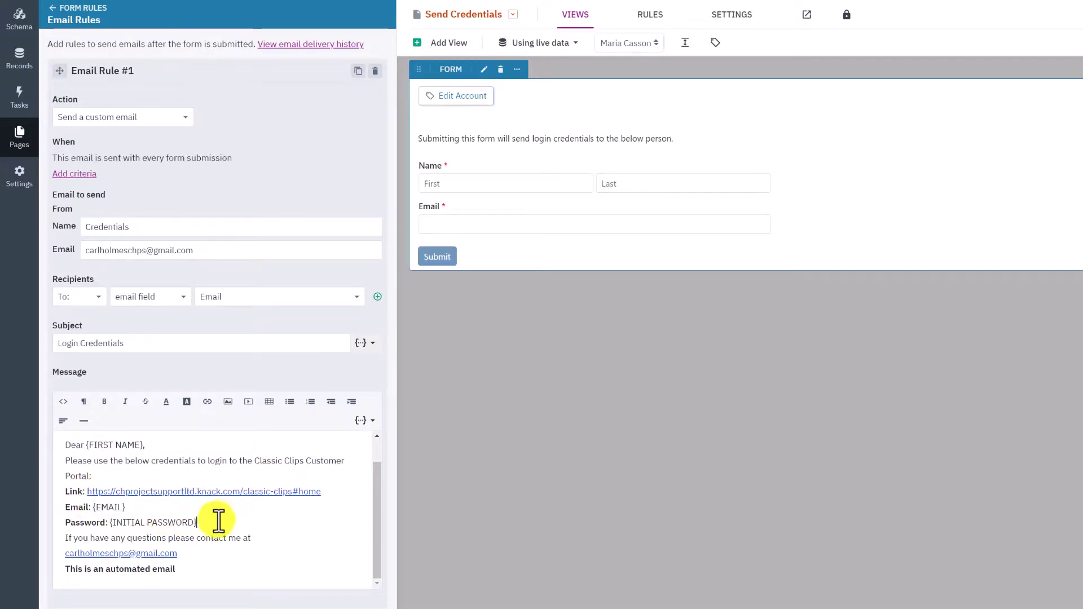
{"action": "left_click_drag", "start_coordinate": [218, 520], "coordinate": [111, 517]}
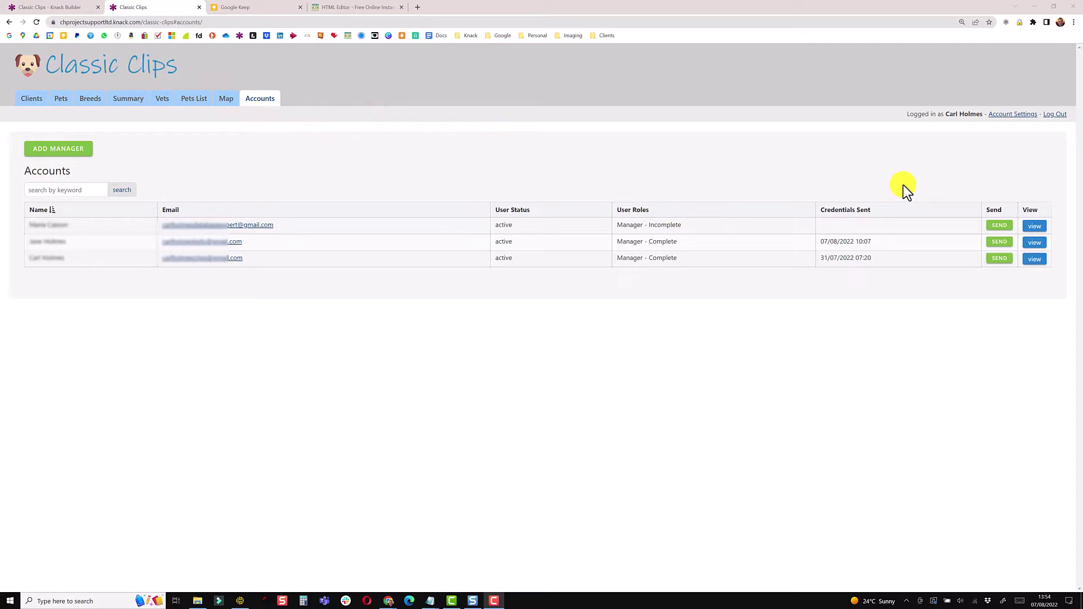
In the live app, submit the Send Credentials form for the Manager - Incomplete account and check its Credentials Sent entry.
{"action": "left_click", "coordinate": [999, 228]}
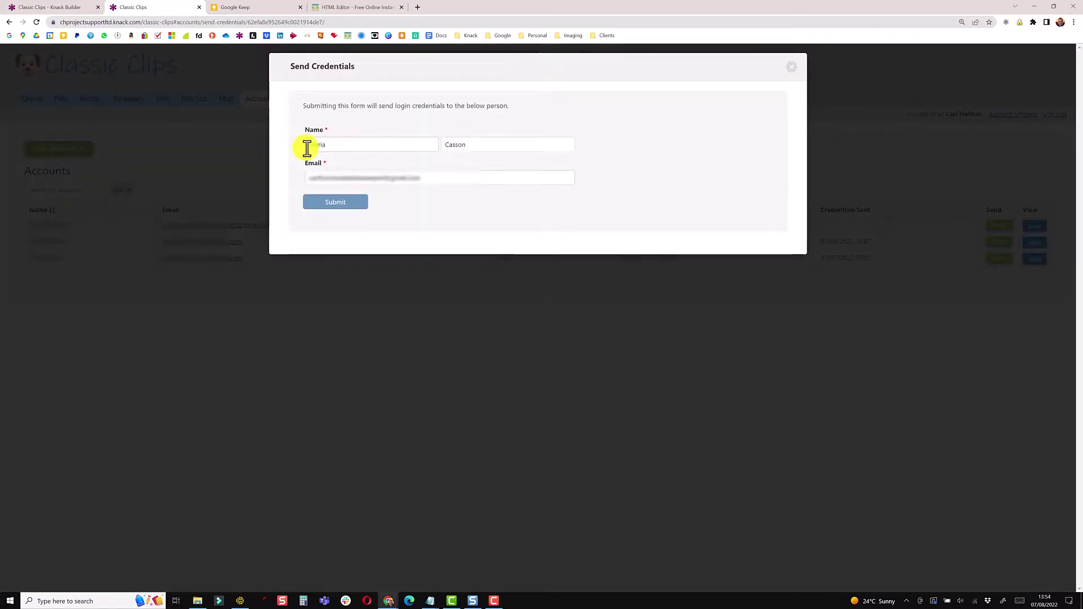
{"action": "left_click_drag", "start_coordinate": [306, 106], "coordinate": [507, 108]}
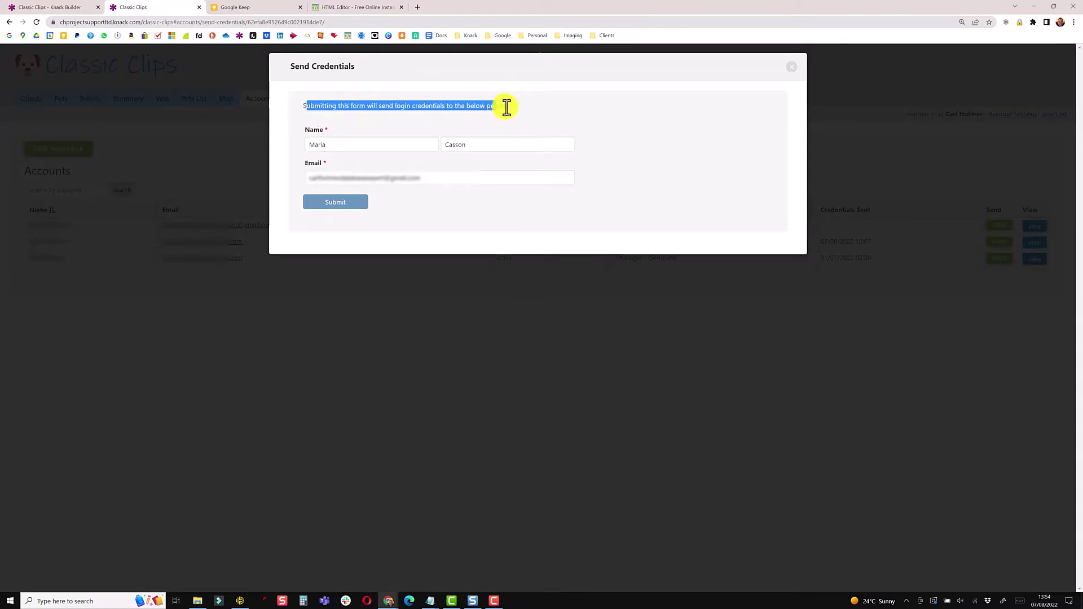
{"action": "left_click", "coordinate": [353, 146]}
{"action": "left_click", "coordinate": [474, 142]}
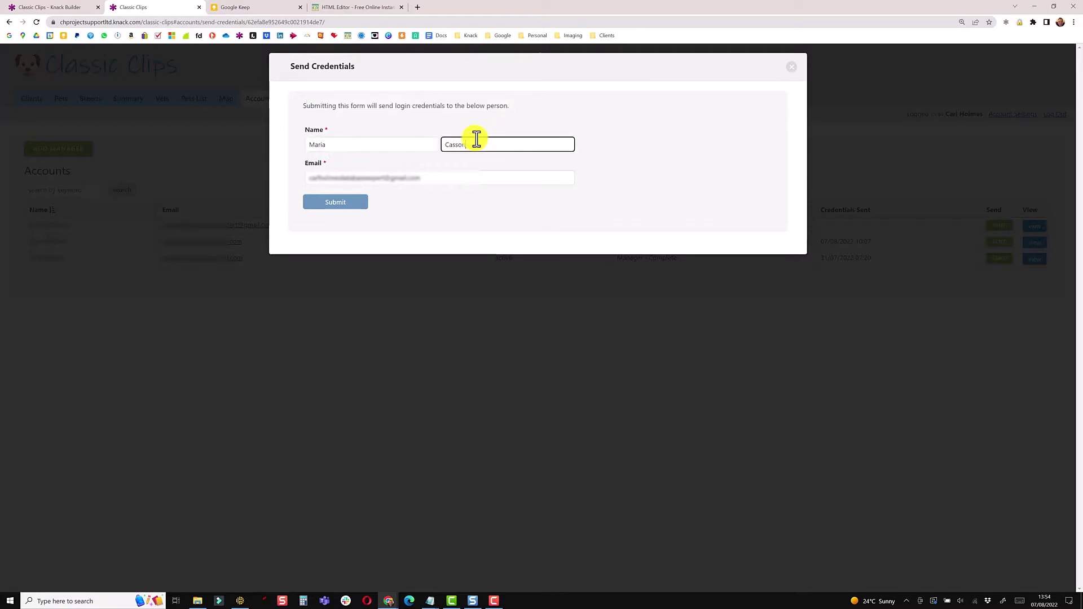
{"action": "left_click_drag", "start_coordinate": [427, 177], "coordinate": [305, 175]}
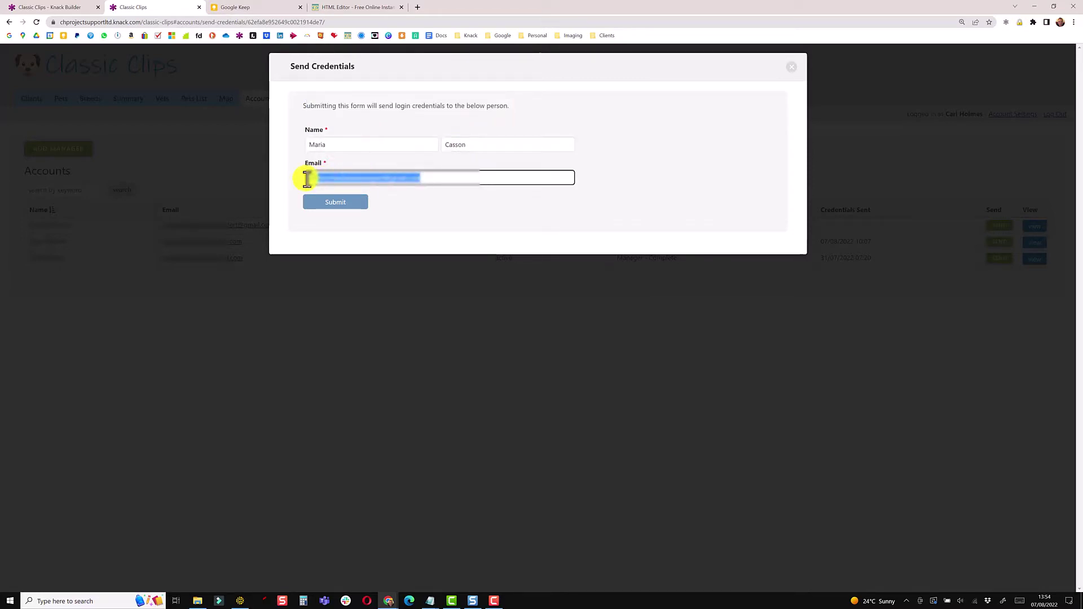
{"action": "left_click", "coordinate": [336, 203]}
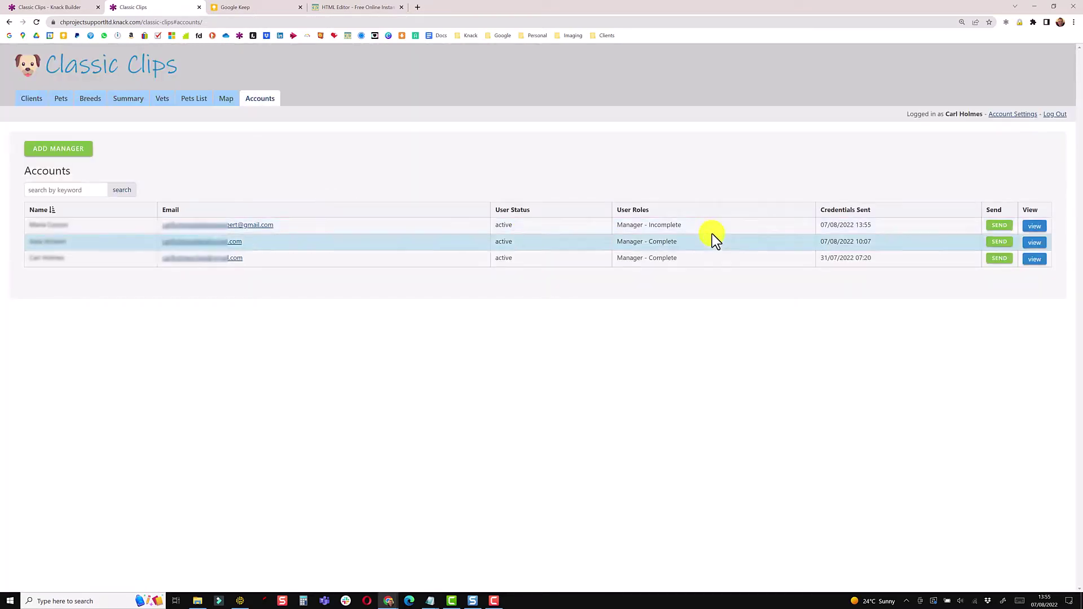
{"action": "triple_click", "coordinate": [858, 224]}
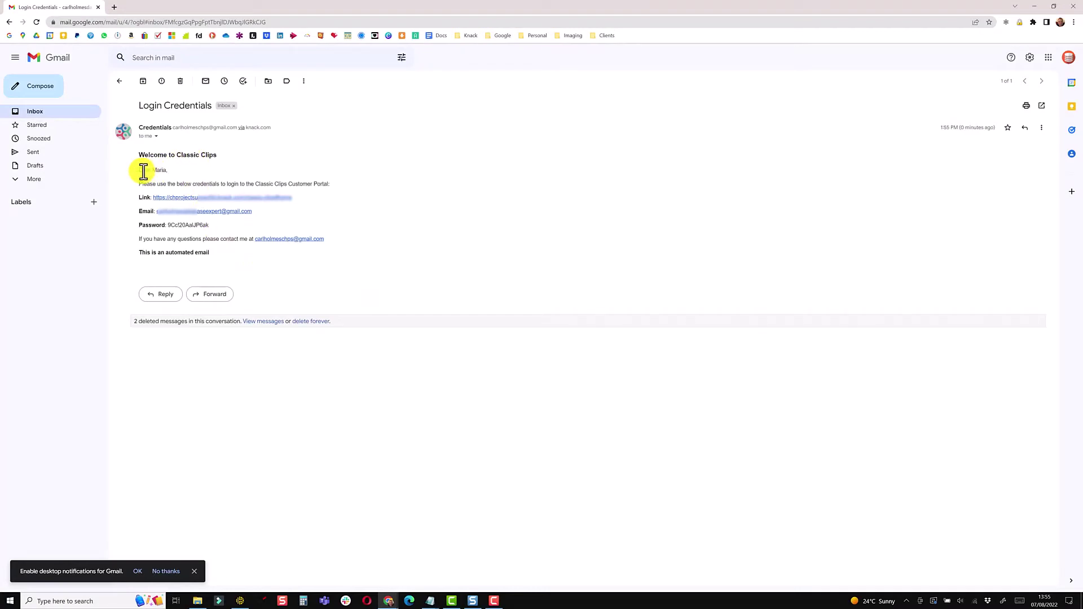
In Gmail, examine the greeting, portal link, email and password lines of the received Login Credentials email.
{"action": "left_click_drag", "start_coordinate": [143, 169], "coordinate": [163, 170]}
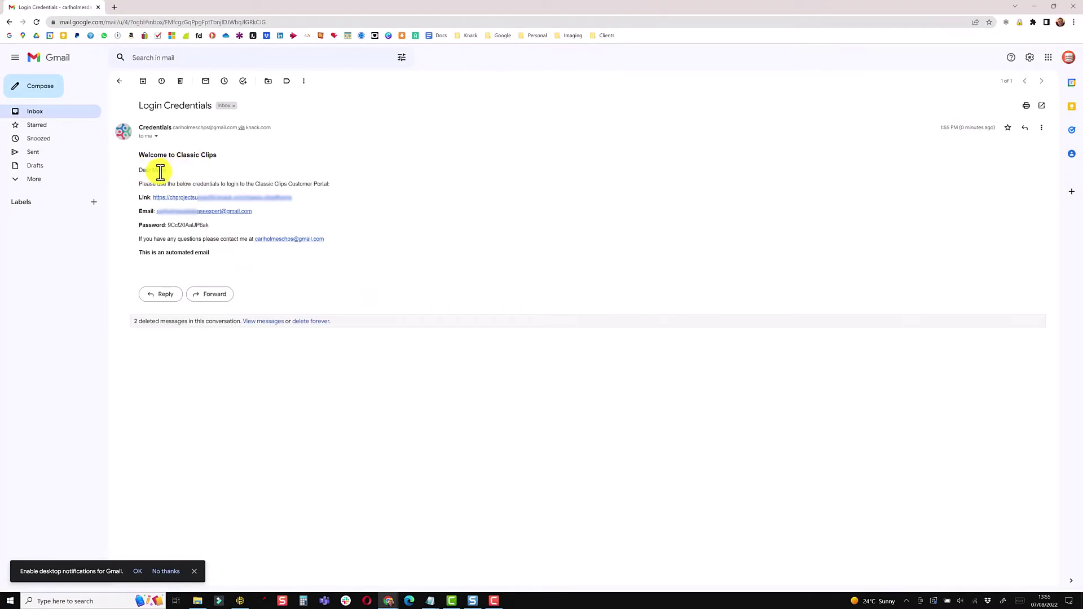
{"action": "left_click_drag", "start_coordinate": [297, 201], "coordinate": [177, 195]}
{"action": "left_click_drag", "start_coordinate": [255, 212], "coordinate": [169, 224]}
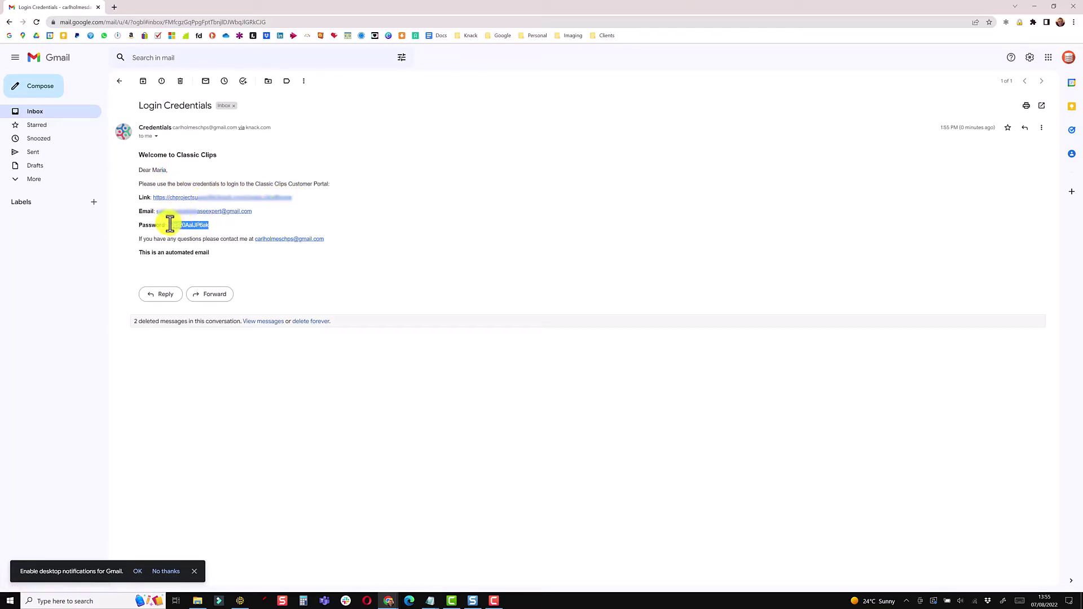